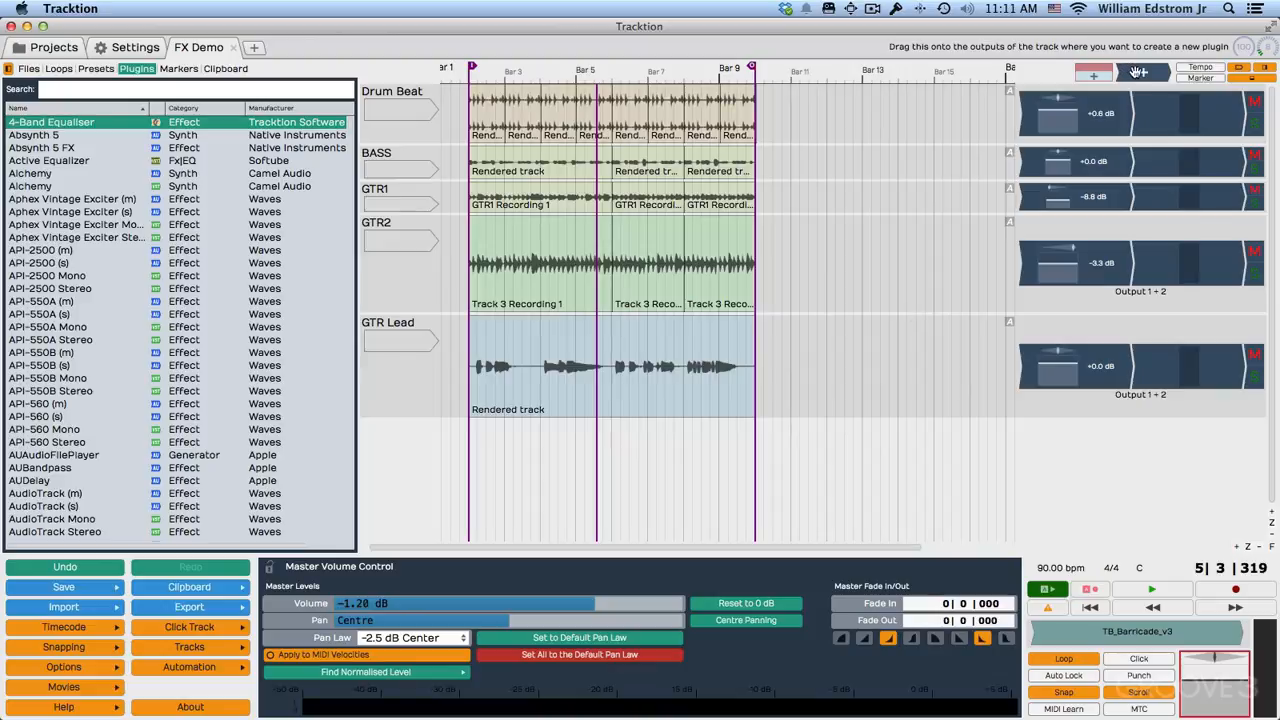
# Insert a Tracktion Text plugin at the start of the GTR2 track's plugin chain.
pyautogui.moveTo(1138, 72); pyautogui.dragTo(993, 267)
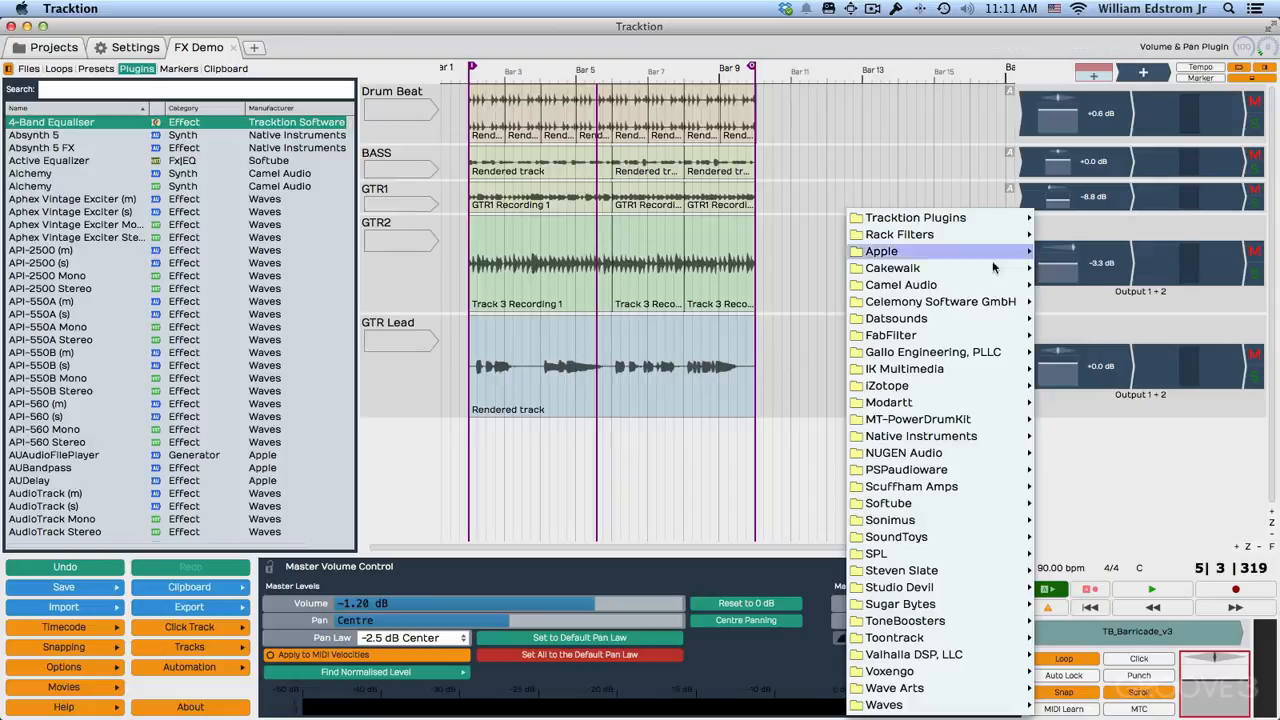
pyautogui.moveTo(957, 218)
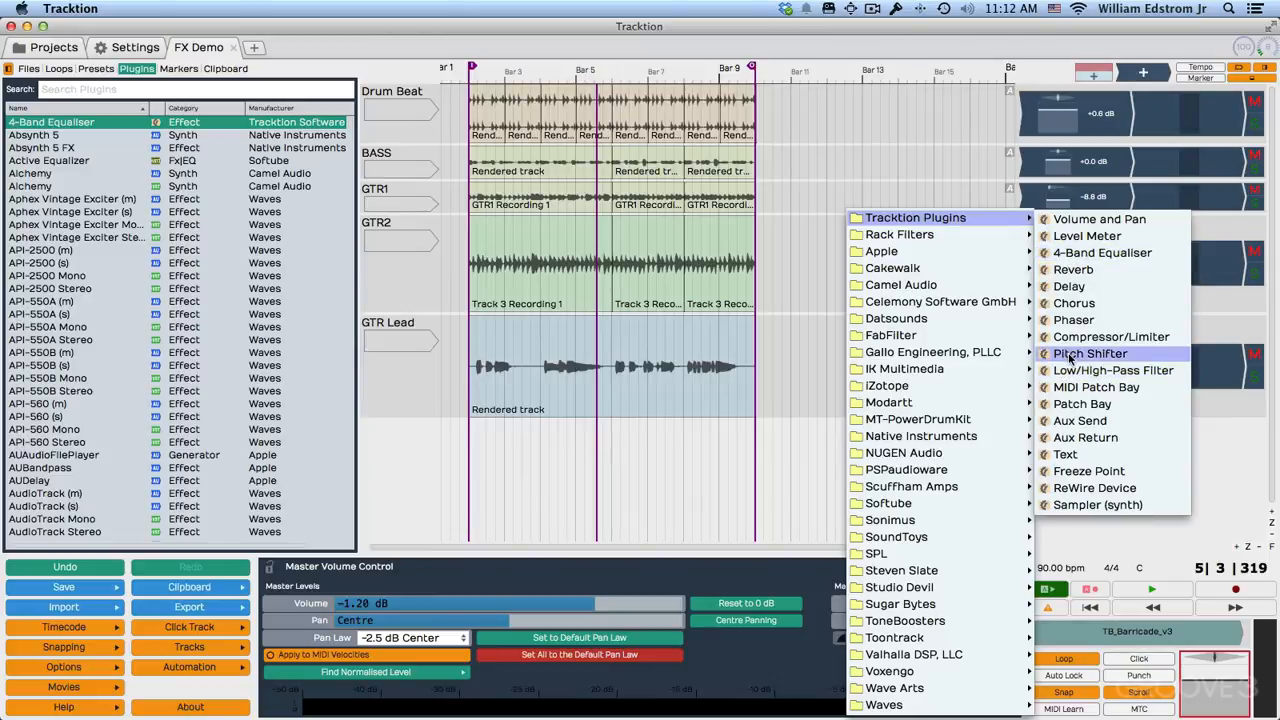
pyautogui.click(1066, 455)
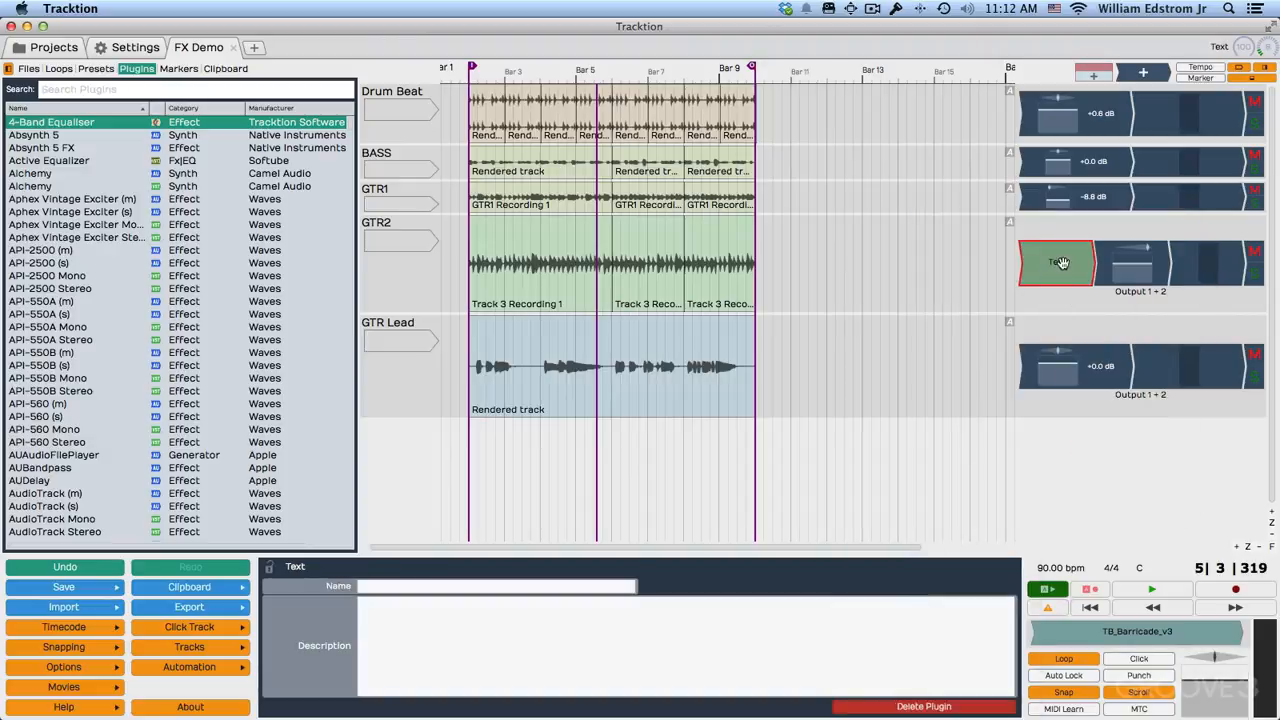
# Name the Text plugin "GTR2" and enter the description "Recorded with Princeton amp, Les Paul, SM58 & R-121".
pyautogui.click(421, 587)
pyautogui.write('GTR2')
pyautogui.press('Tab')
pyautogui.write('Rec')
pyautogui.write('orded with Princeton amp, Les Paul, SM58, R')
pyautogui.write('-121')
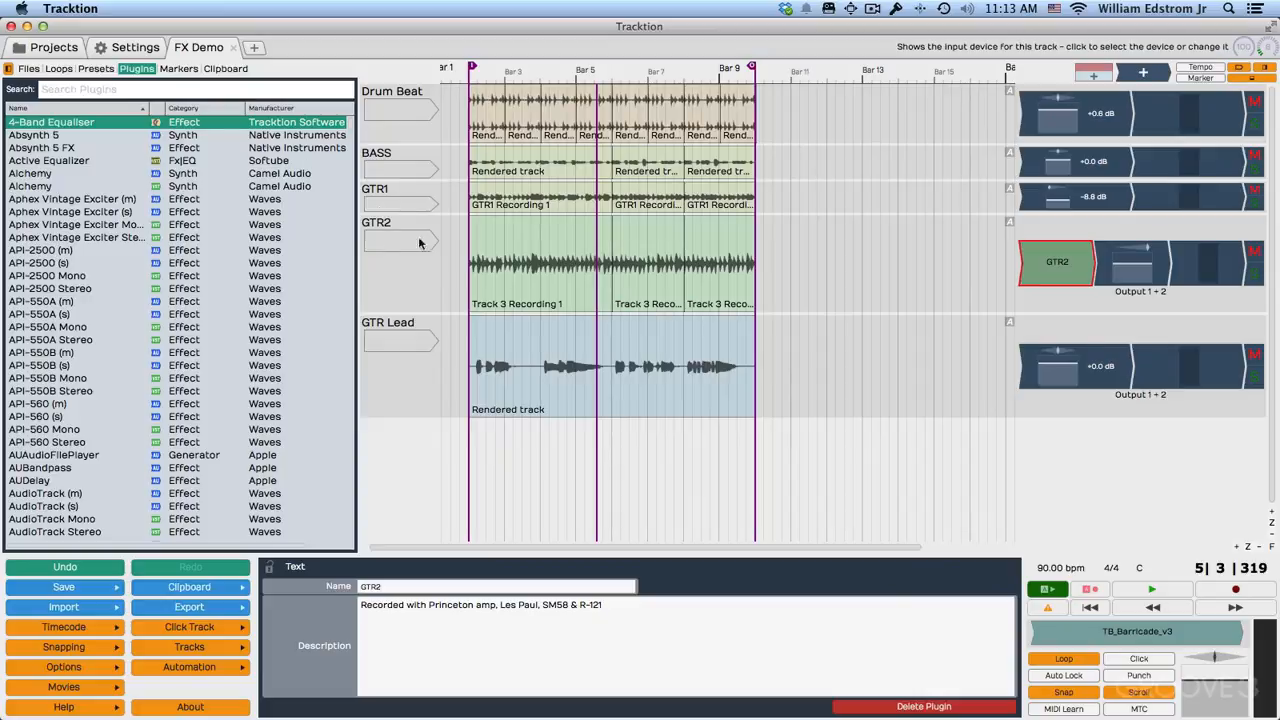
# Hide and reshow the browser pane, then widen it to show the full plugin manufacturer names.
pyautogui.click(8, 69)
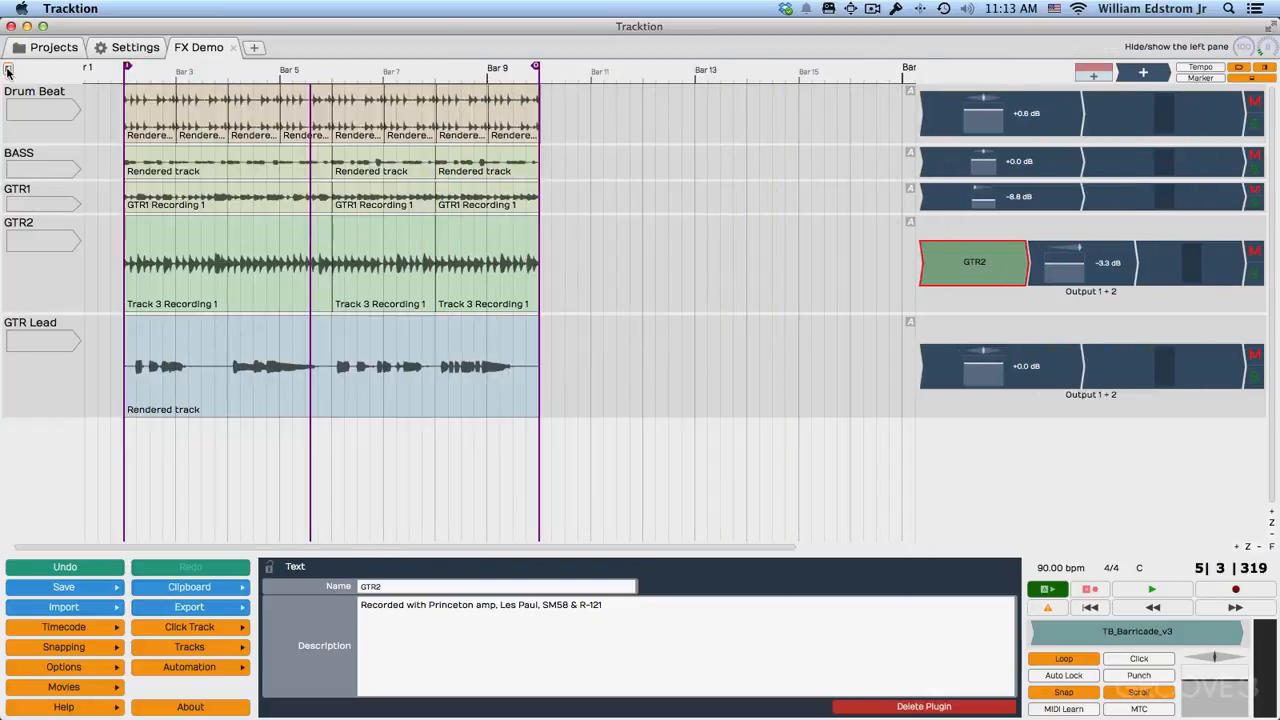
pyautogui.click(8, 69)
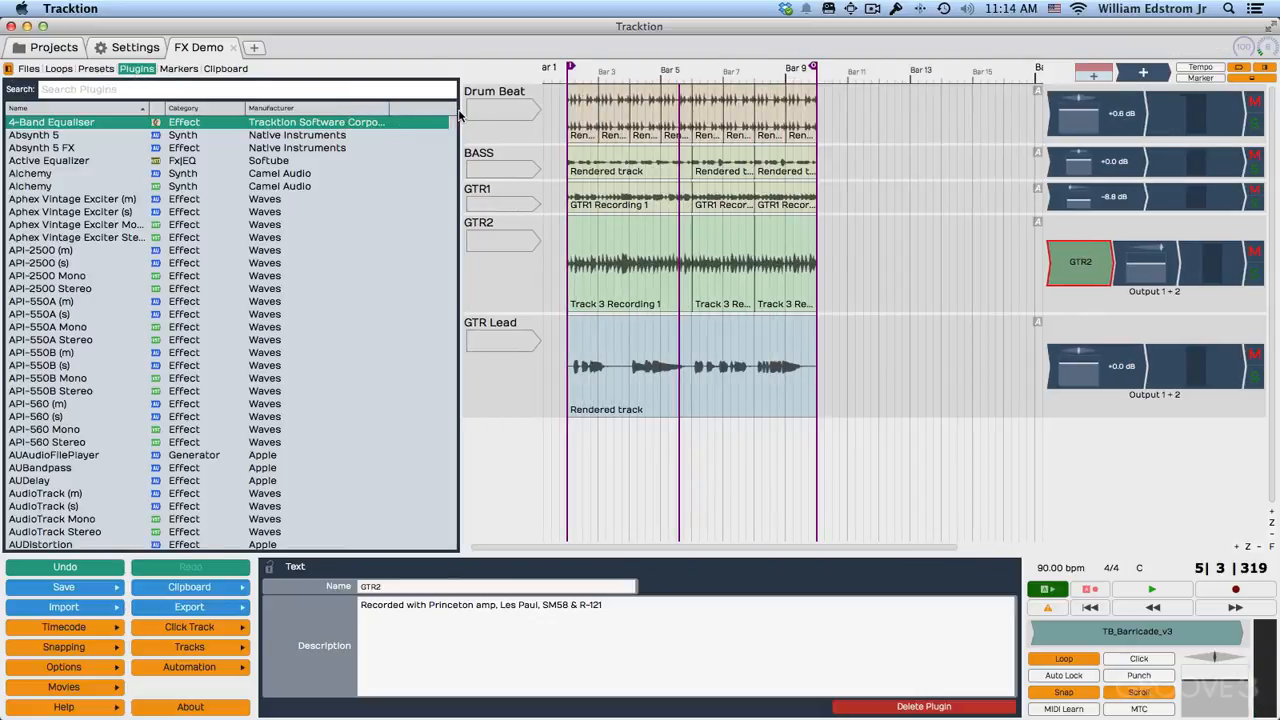
pyautogui.moveTo(460, 115); pyautogui.dragTo(408, 125)
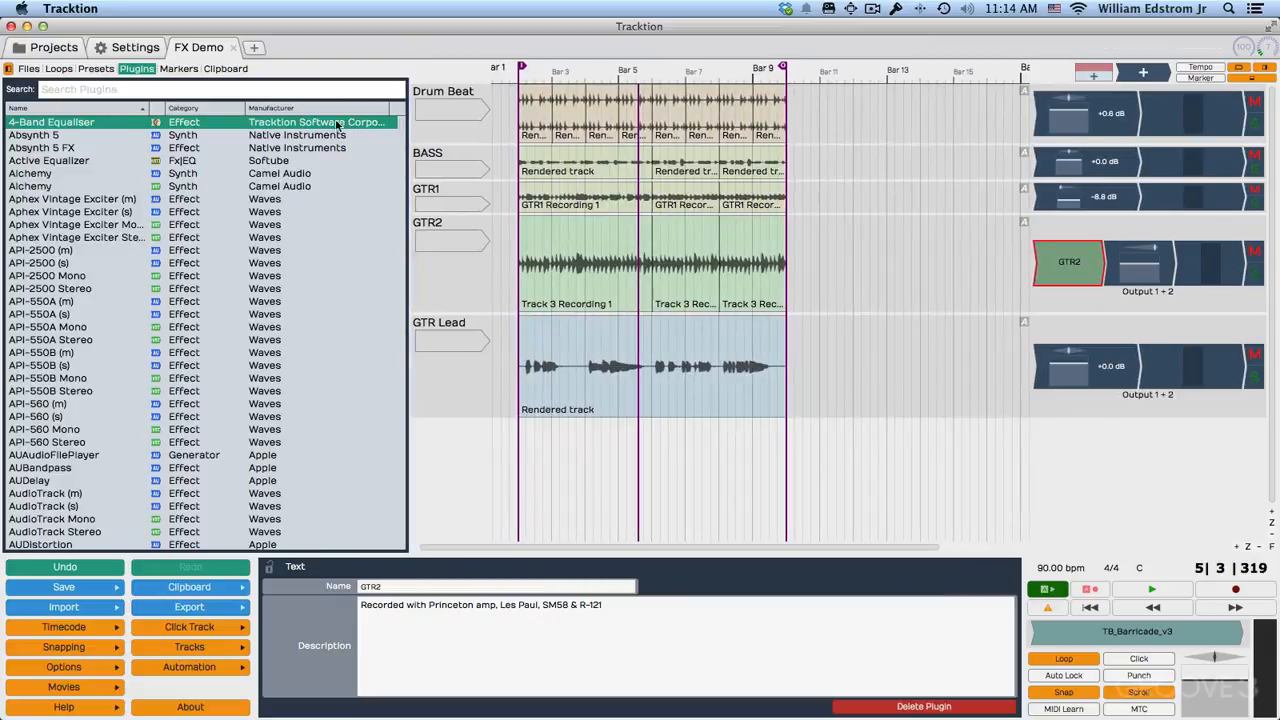
# Sort the plugin list by manufacturer and look through it for the Tracktion Software plugins.
pyautogui.click(311, 107)
pyautogui.scroll(-20, 320, 250)
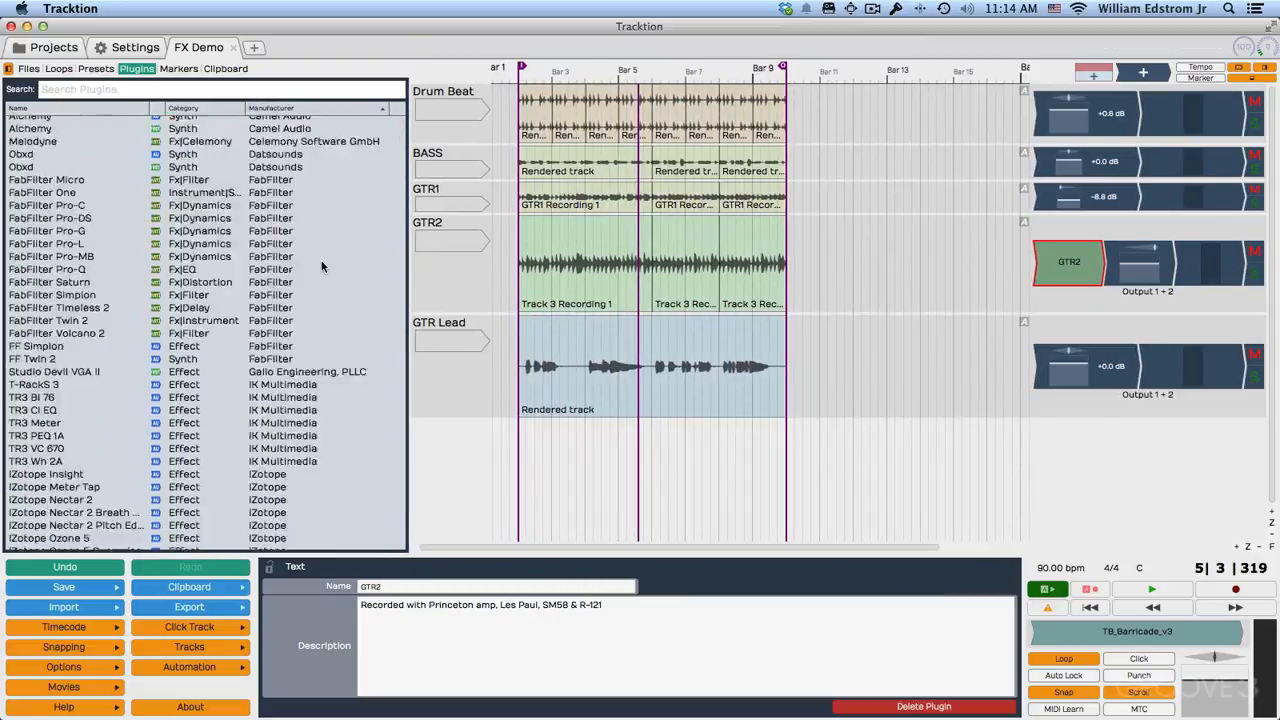
pyautogui.scroll(20, 322, 266)
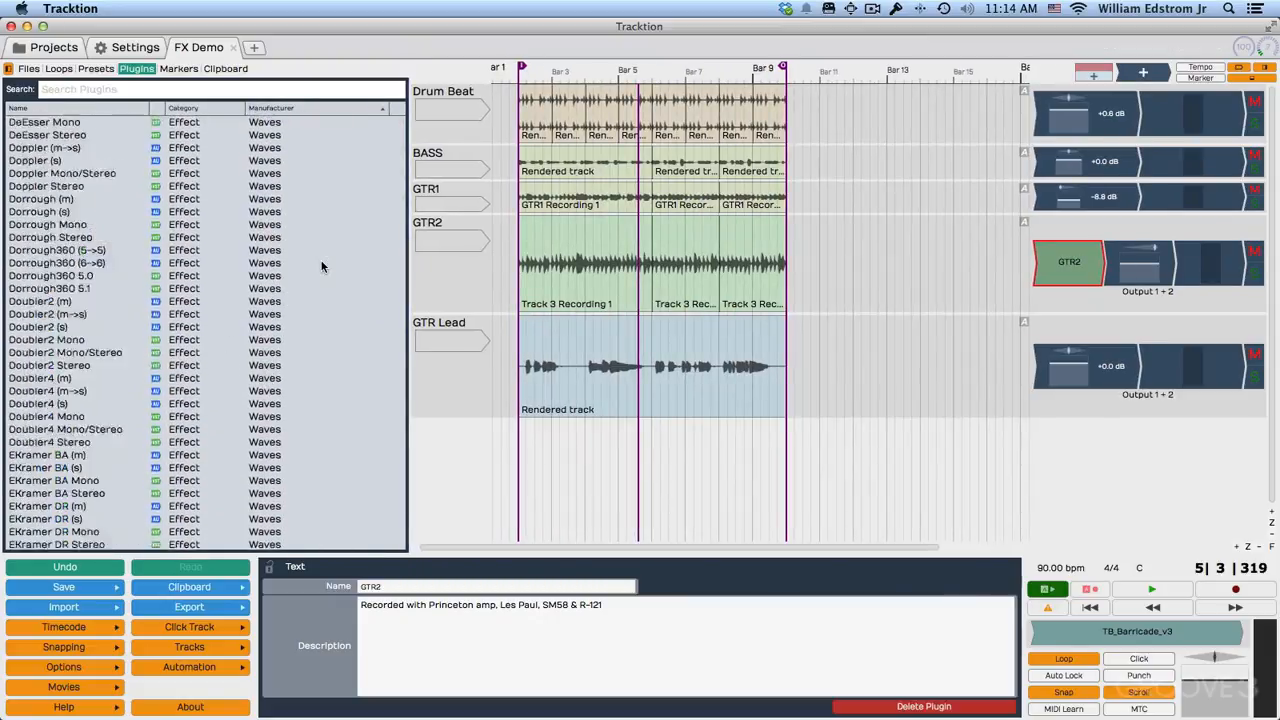
pyautogui.scroll(-10, 340, 368)
pyautogui.scroll(-15, 339, 368)
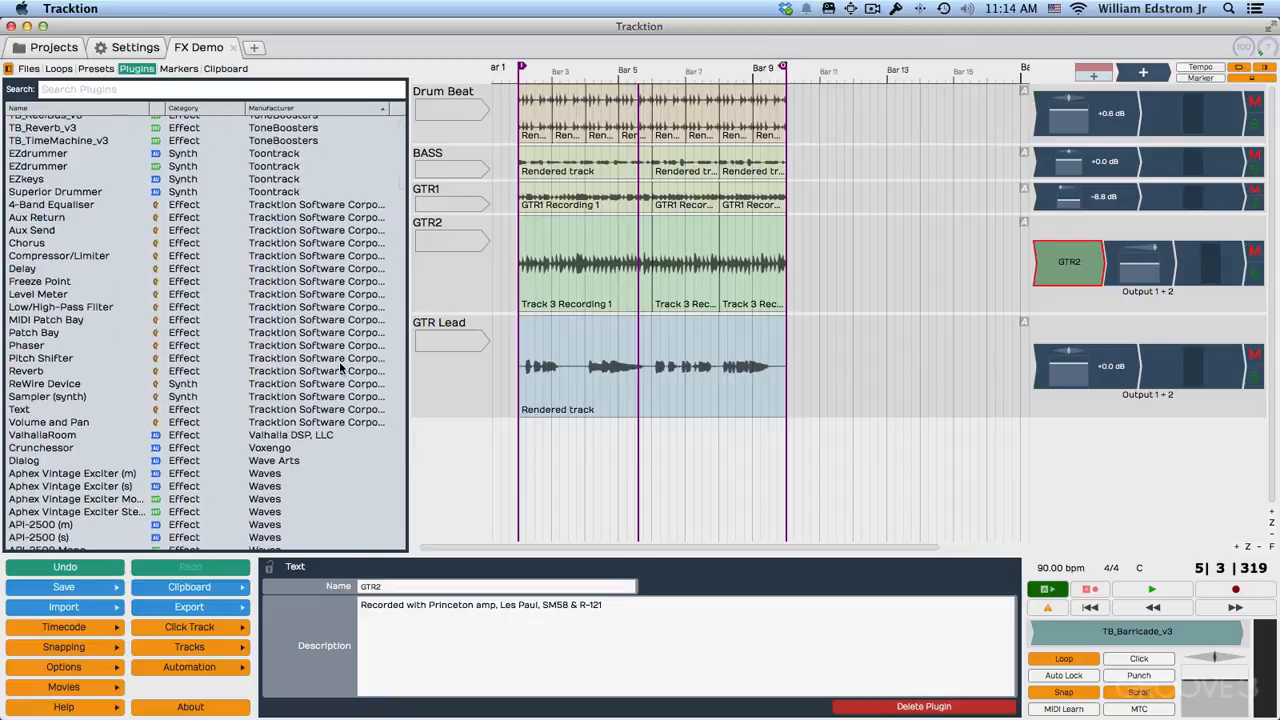
# Filter the plugin list by "tracktion" and add the 4-Band Equaliser ahead of the volume plugin on the GTR Lead track.
pyautogui.click(93, 90)
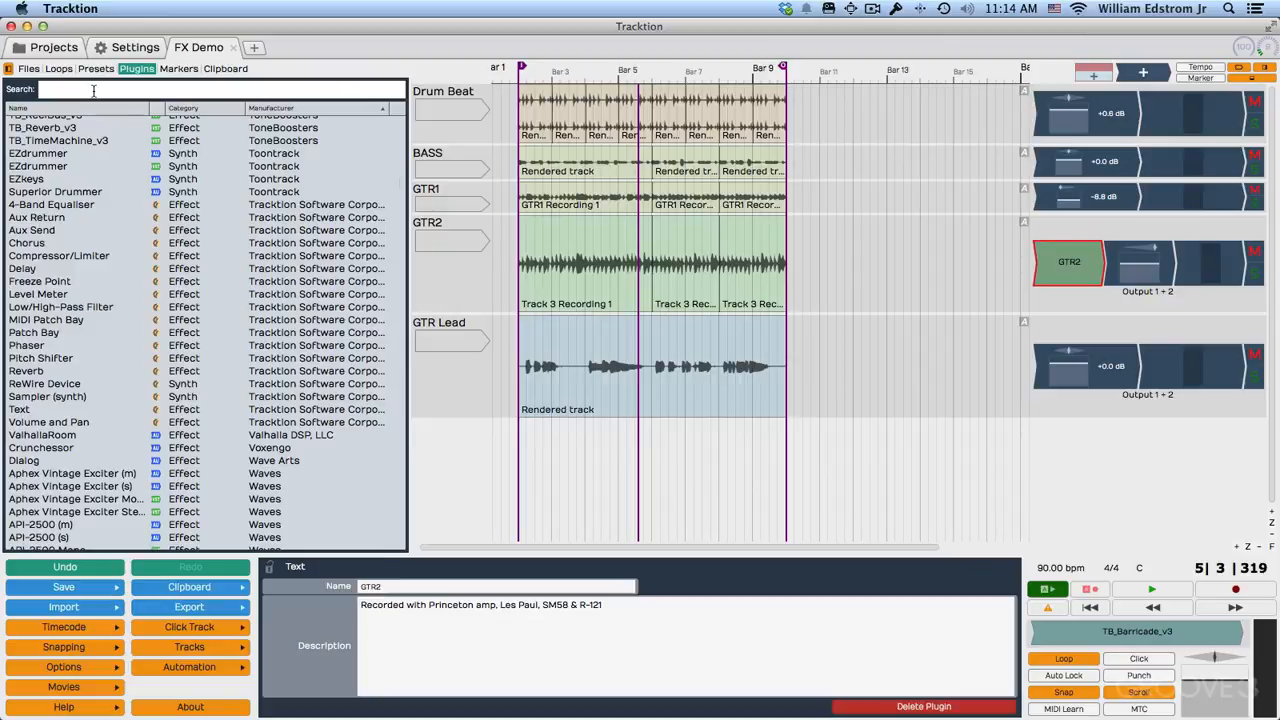
pyautogui.write('tracktion')
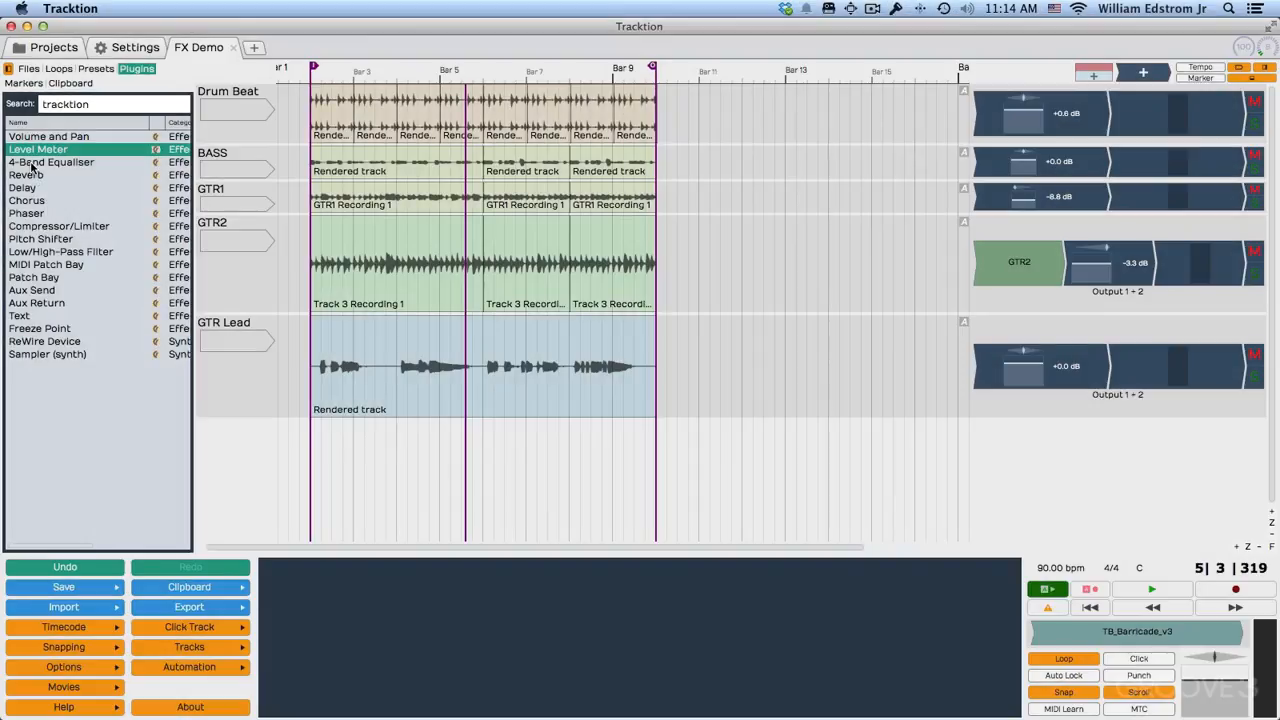
pyautogui.click(32, 163)
pyautogui.moveTo(30, 167); pyautogui.dragTo(922, 380)
# Boost the equaliser's low shelf by about 8.9 dB at about 339 Hz and try narrower and wider Q values.
pyautogui.moveTo(291, 630)
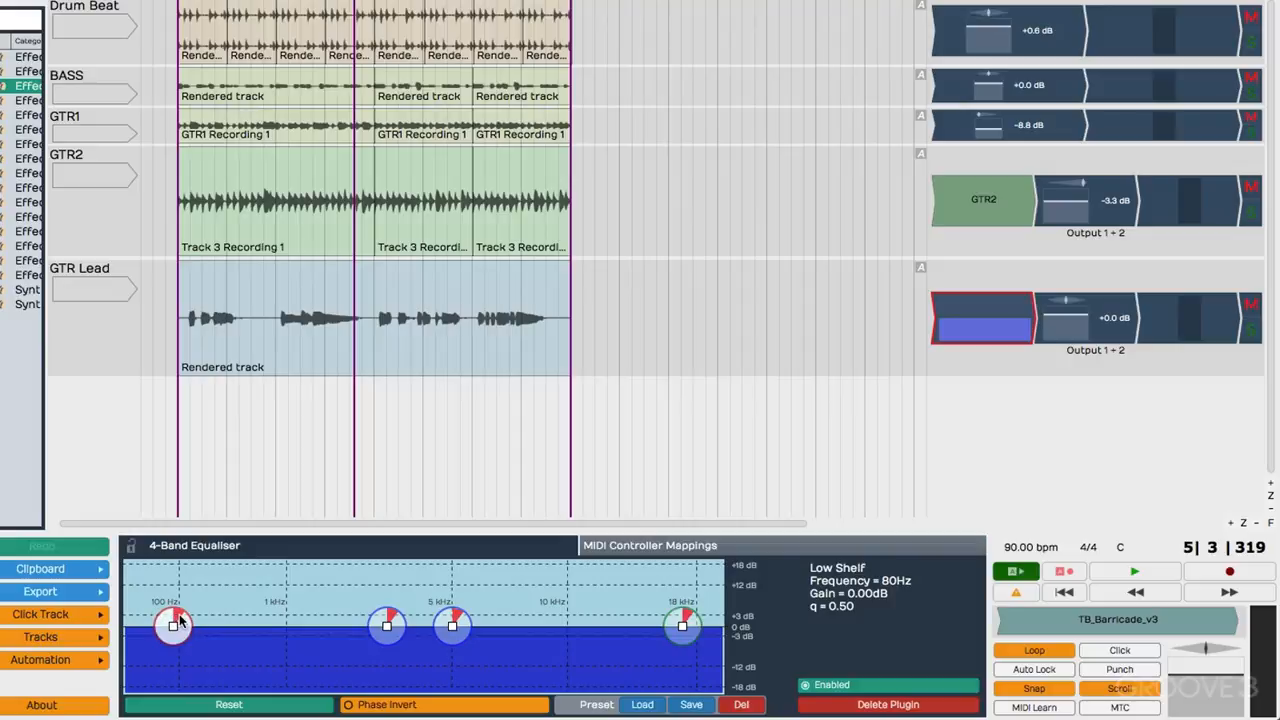
pyautogui.moveTo(179, 620); pyautogui.dragTo(225, 597)
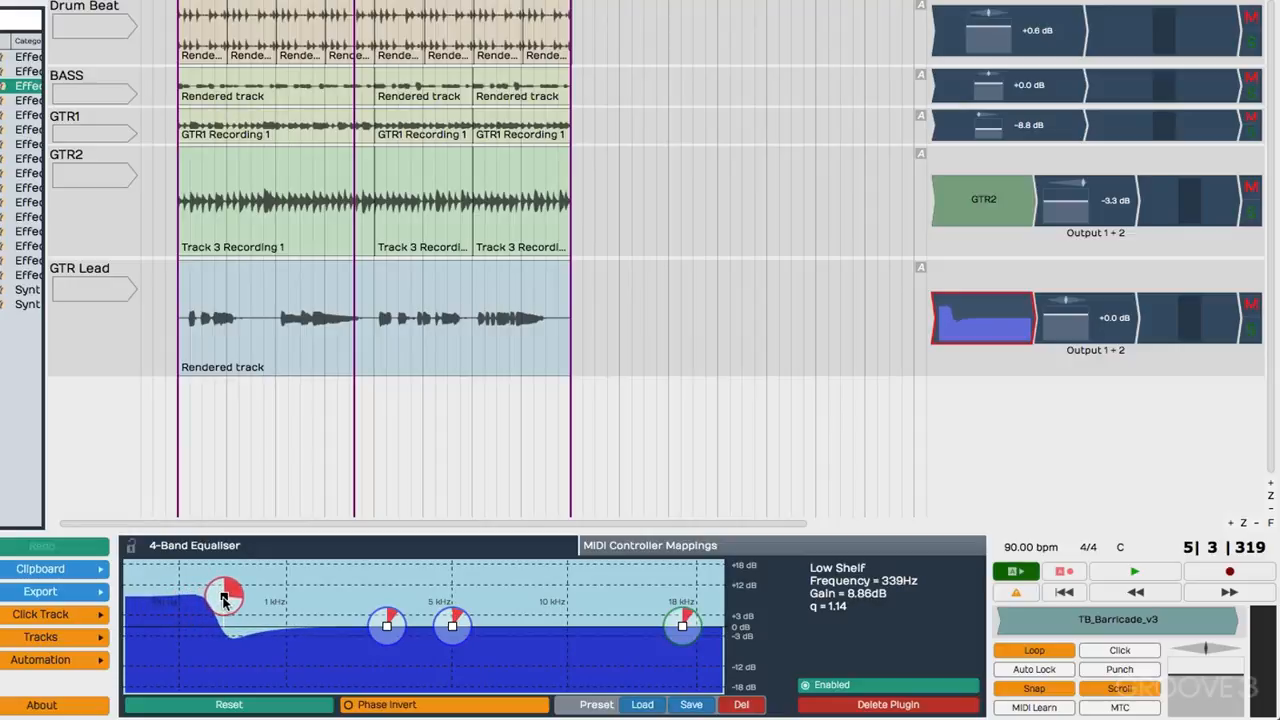
pyautogui.scroll(-5, 237, 598)
pyautogui.scroll(-3, 240, 600)
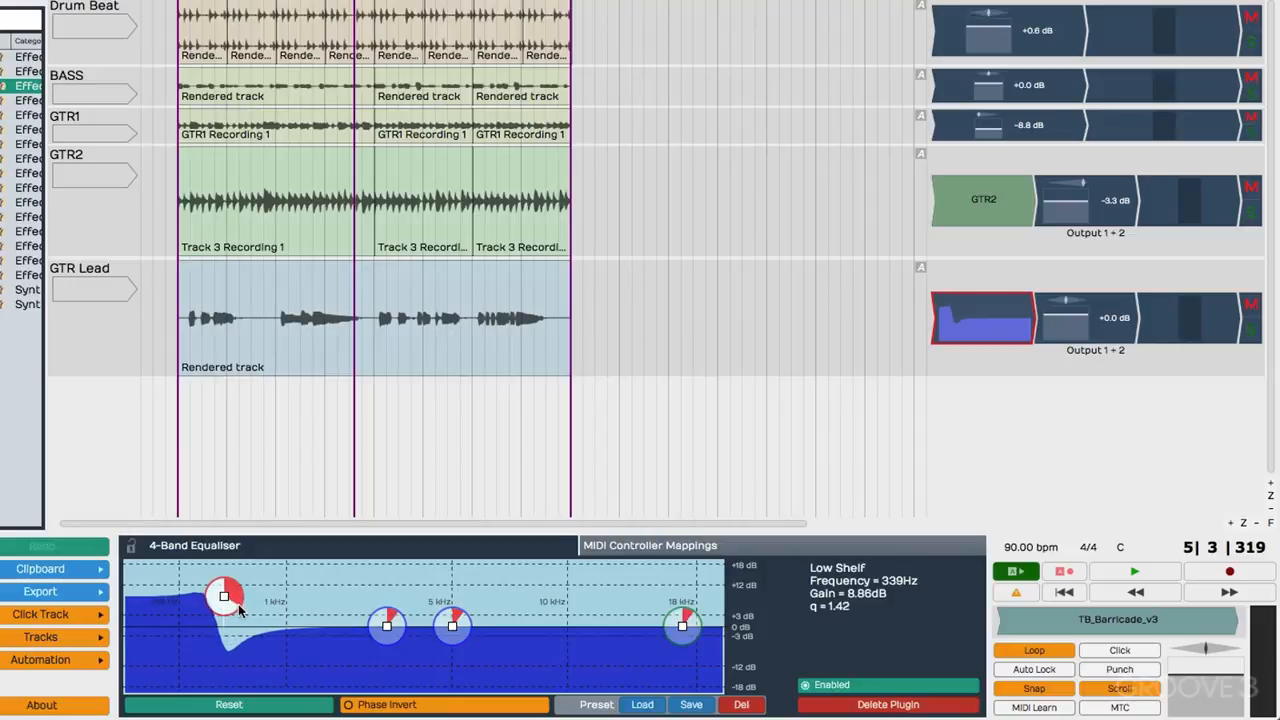
pyautogui.scroll(-5, 258, 592)
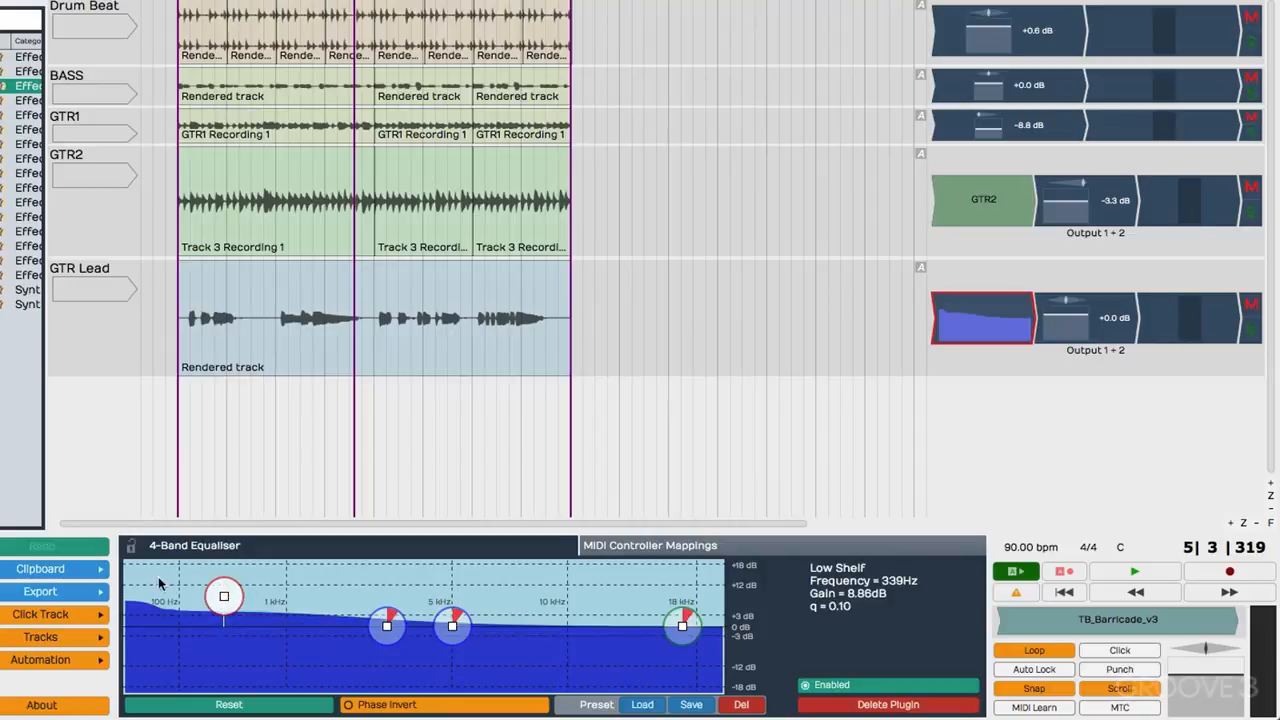
pyautogui.scroll(3, 258, 592)
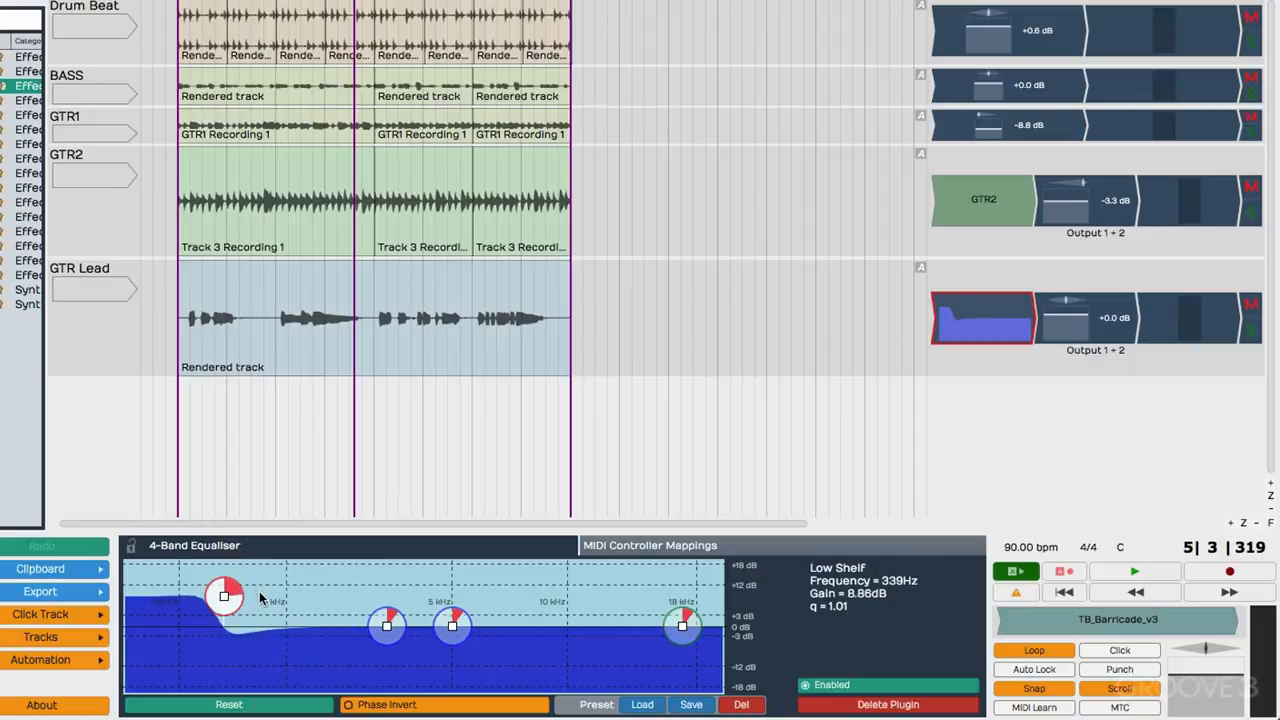
pyautogui.scroll(-3, 262, 592)
pyautogui.scroll(2, 266, 594)
# Cut the low shelf by about 16.9 dB at about 147 Hz, auditioning the change during playback.
pyautogui.moveTo(265, 589); pyautogui.dragTo(234, 675)
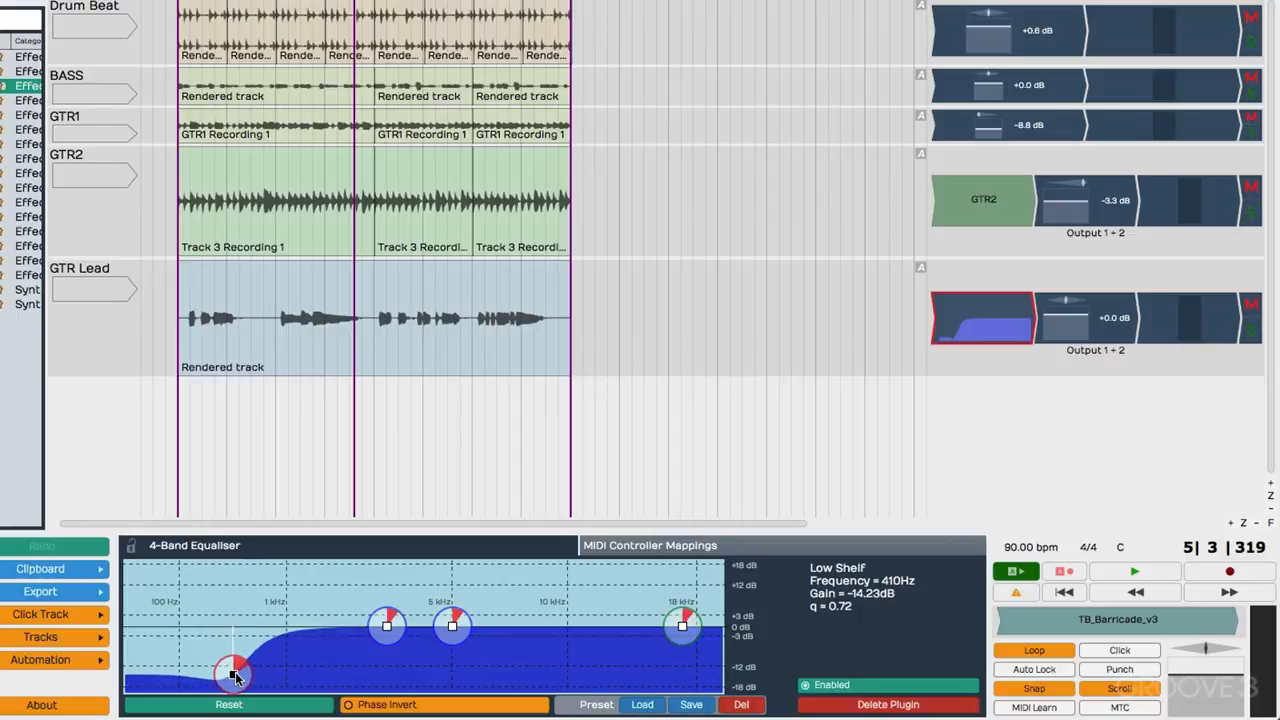
pyautogui.press('space')
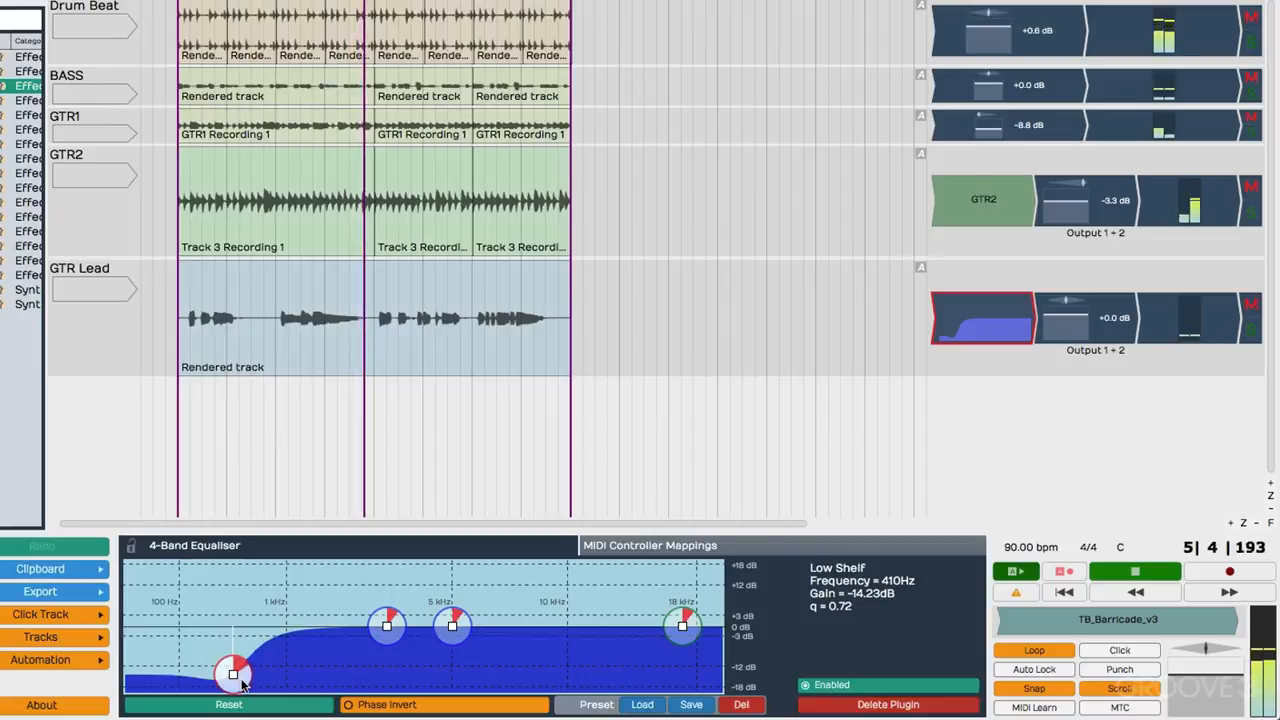
pyautogui.moveTo(232, 677); pyautogui.dragTo(205, 688)
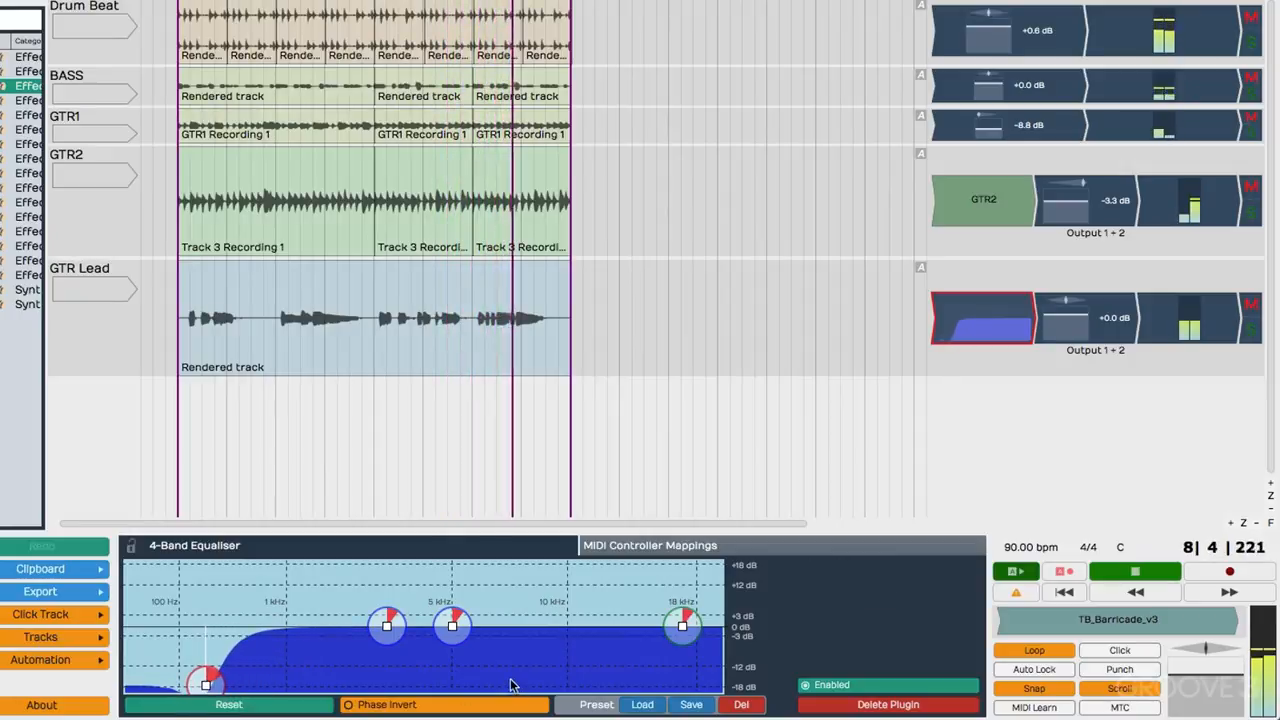
pyautogui.press('space')
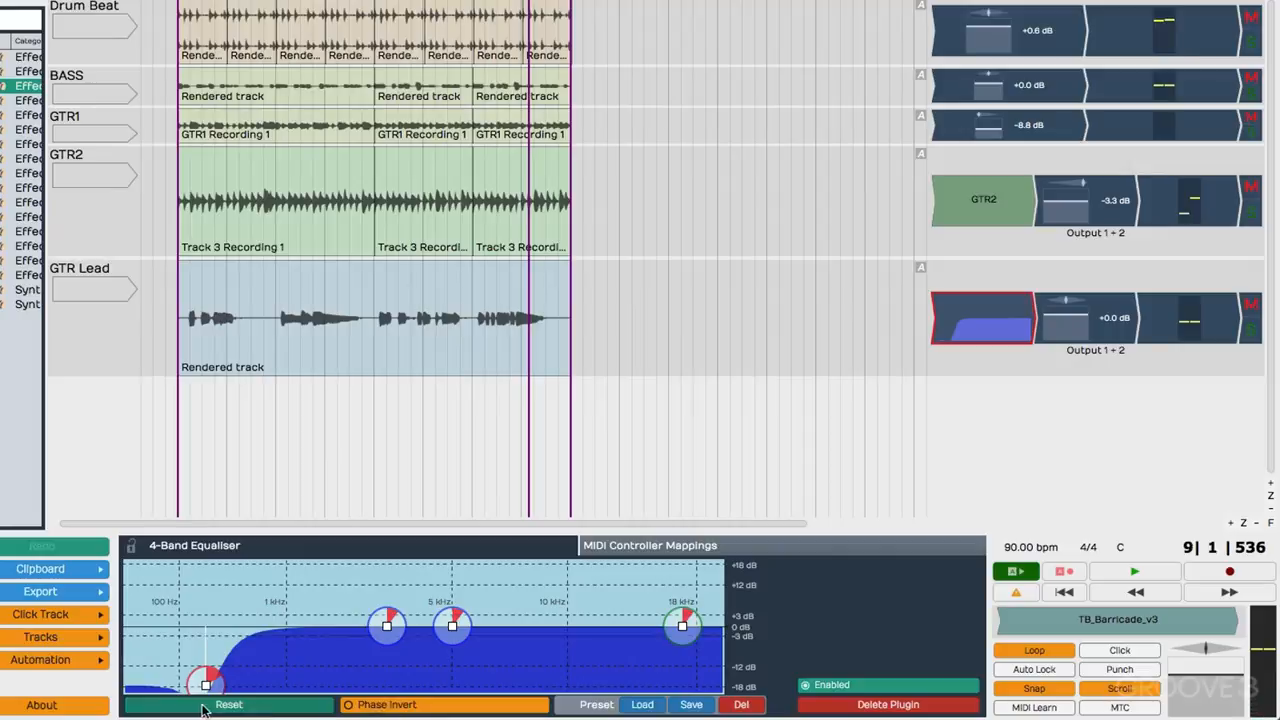
pyautogui.moveTo(206, 686); pyautogui.dragTo(191, 683)
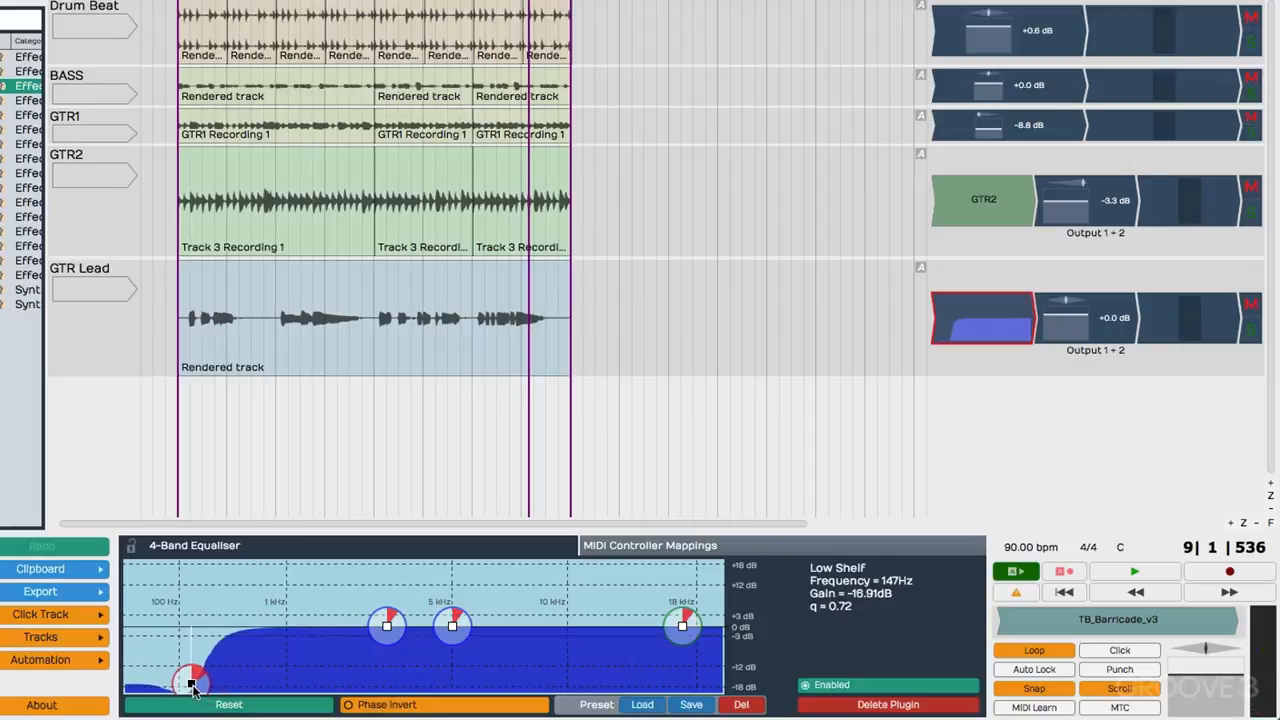
# Boost the upper mid band about 2.7 dB at about 6826 Hz during playback, and give the high shelf a slight boost at a lower frequency.
pyautogui.moveTo(450, 640); pyautogui.dragTo(510, 605)
pyautogui.scroll(10, 510, 605)
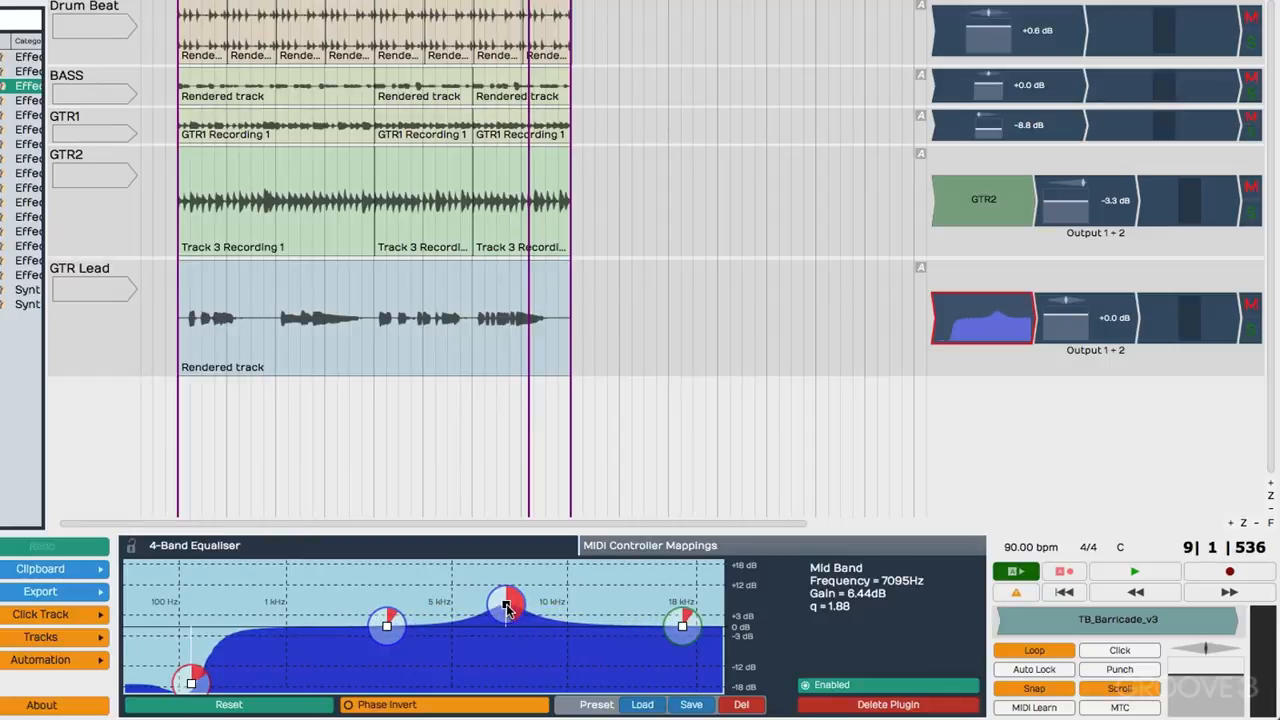
pyautogui.press('space')
pyautogui.moveTo(507, 608)
pyautogui.mouseDown()
pyautogui.moveTo(413, 609)
pyautogui.moveTo(486, 607)
pyautogui.moveTo(490, 653)
pyautogui.moveTo(489, 618)
pyautogui.mouseUp()
pyautogui.moveTo(489, 622); pyautogui.dragTo(500, 622)
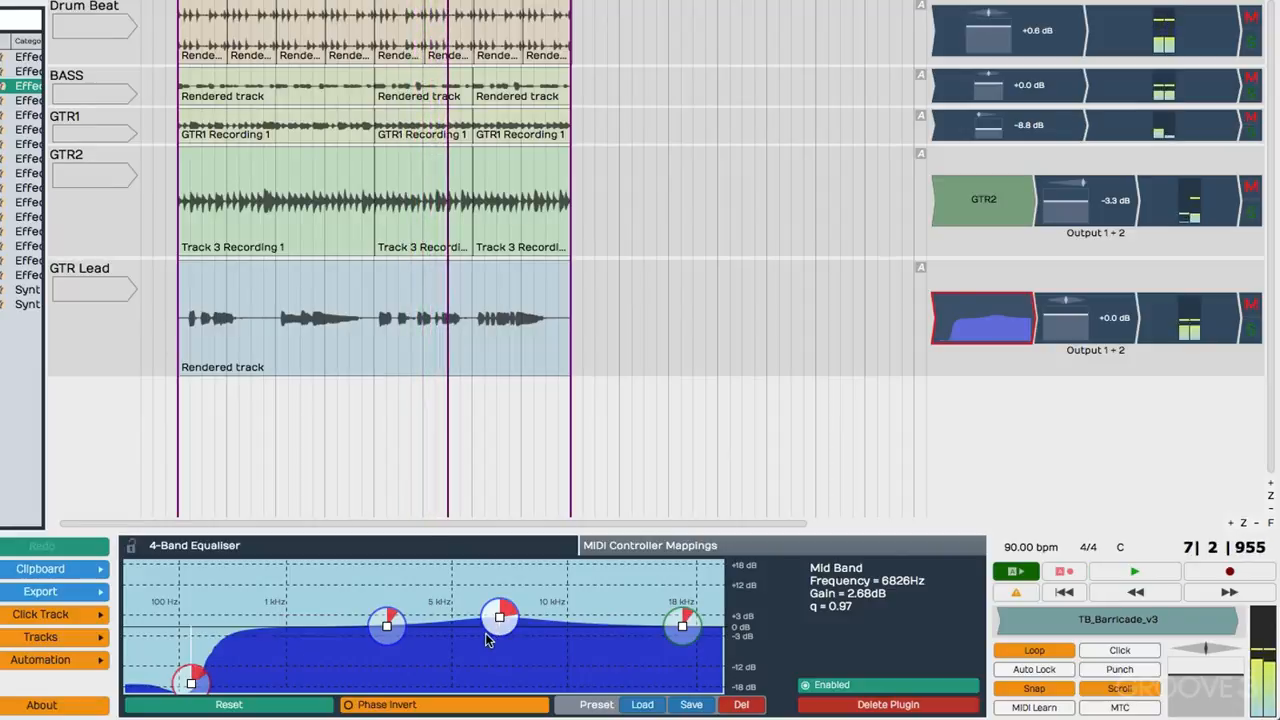
pyautogui.press('space')
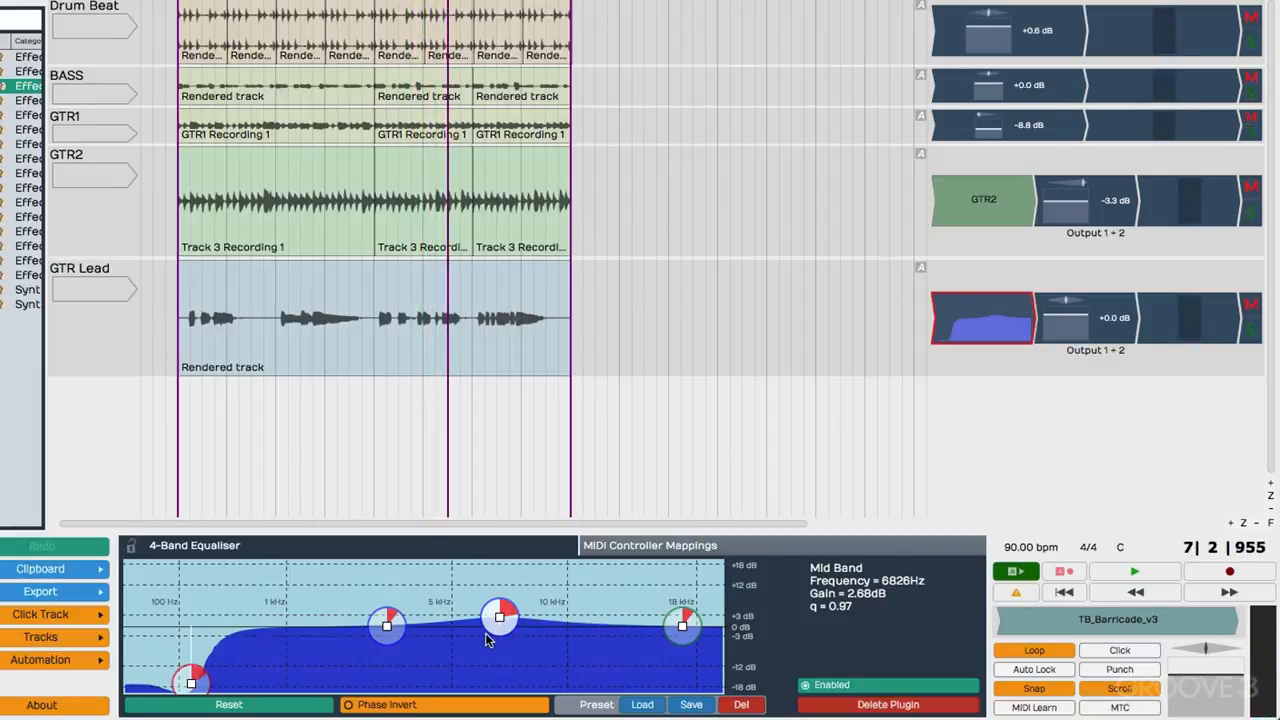
pyautogui.moveTo(684, 624)
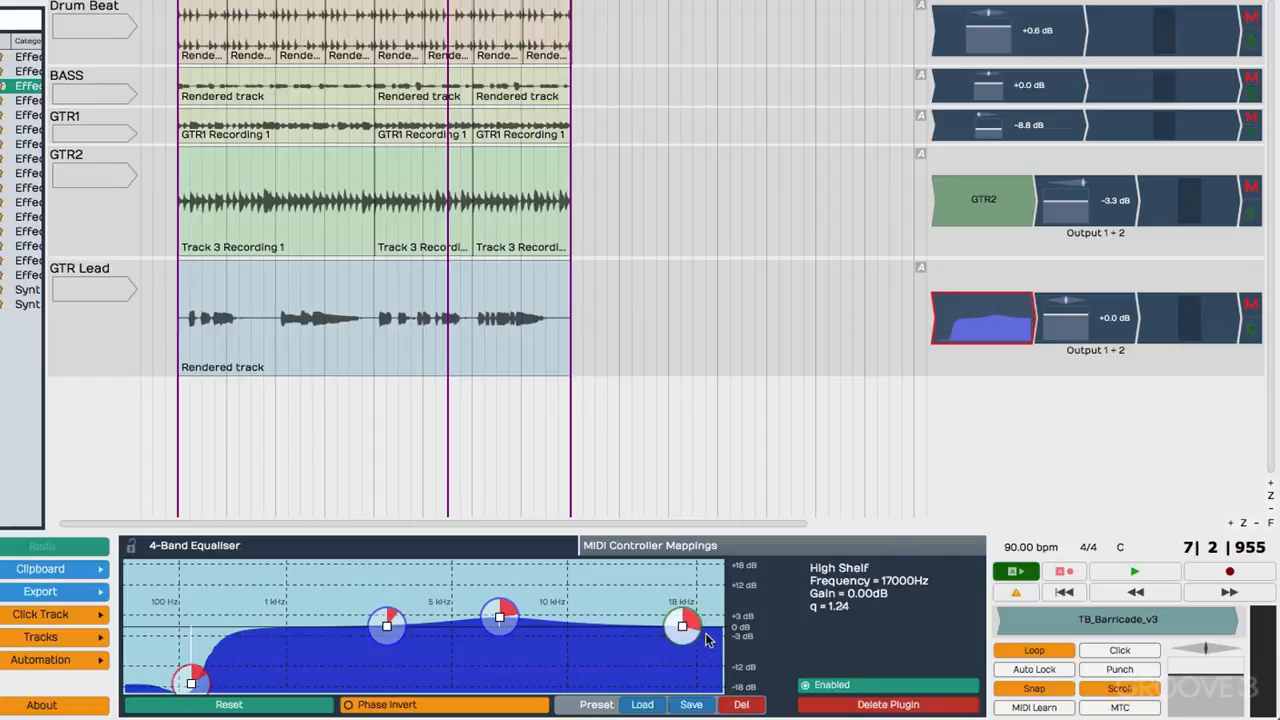
pyautogui.moveTo(684, 628); pyautogui.dragTo(636, 612)
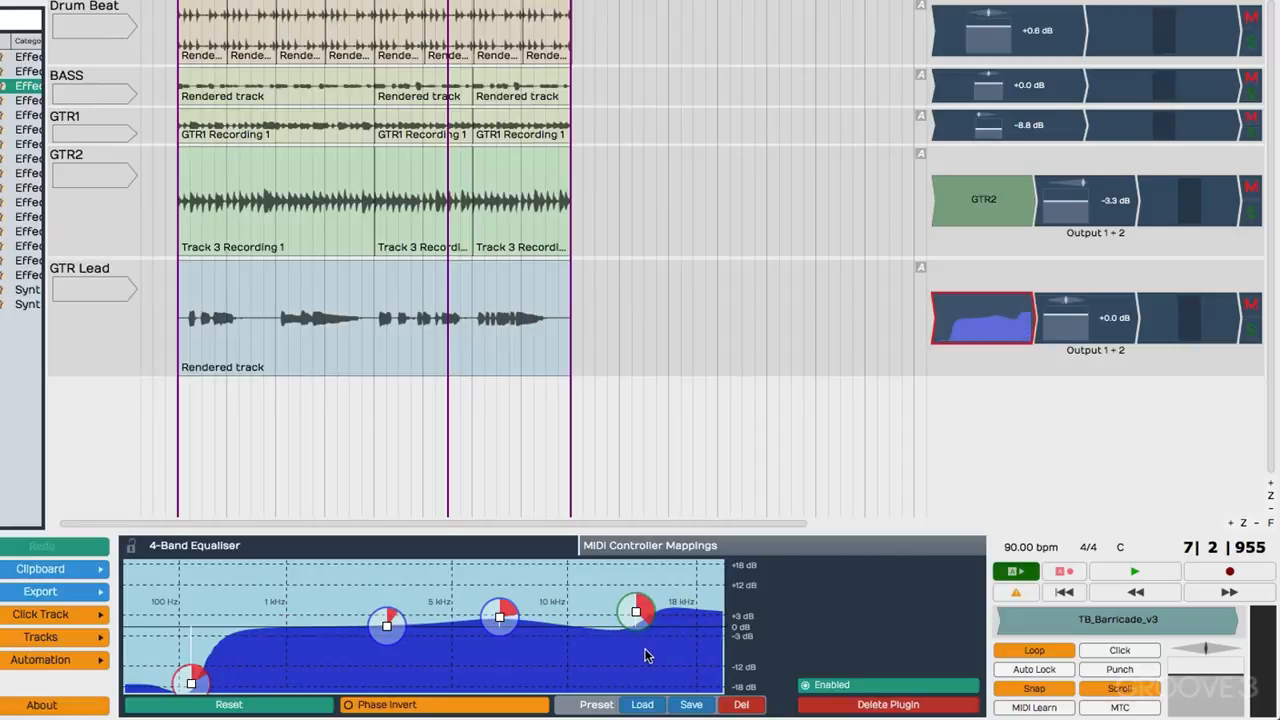
# Save the equaliser settings as a new preset named "4-Band Equaliser: Lead GTR" with description "Used for overdriven gtr" and an added EQ tag.
pyautogui.click(690, 705)
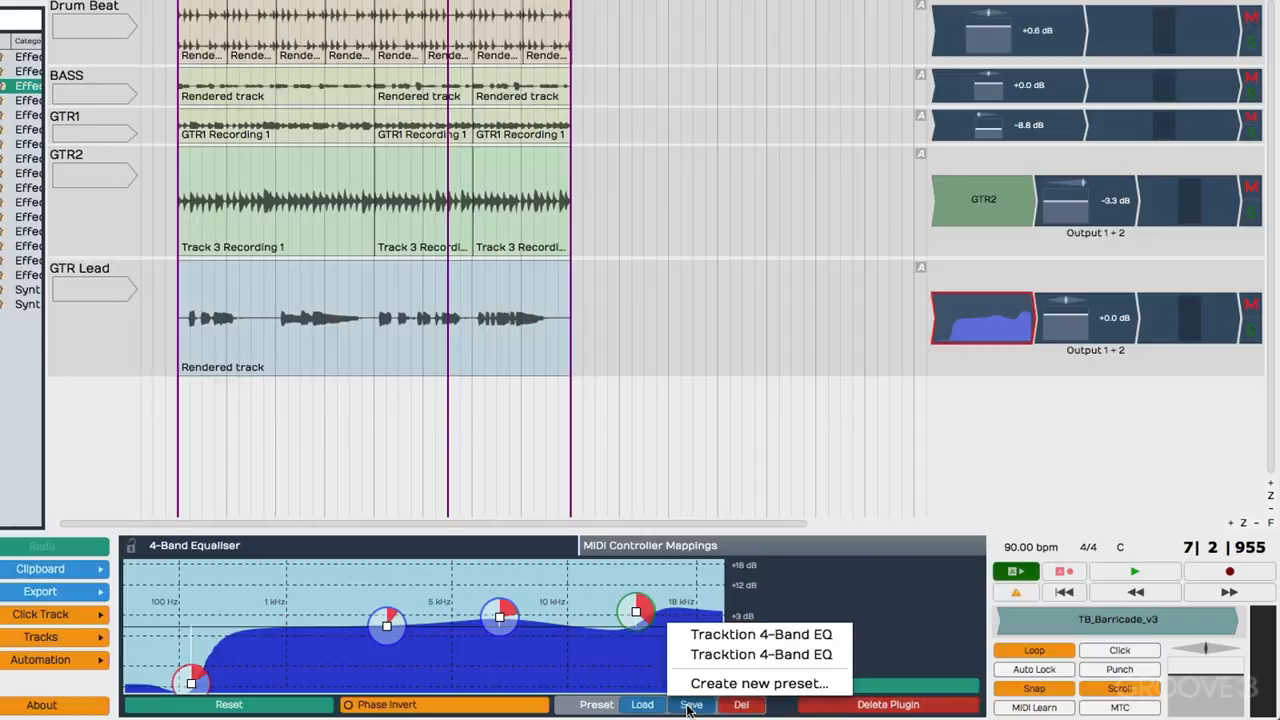
pyautogui.click(700, 682)
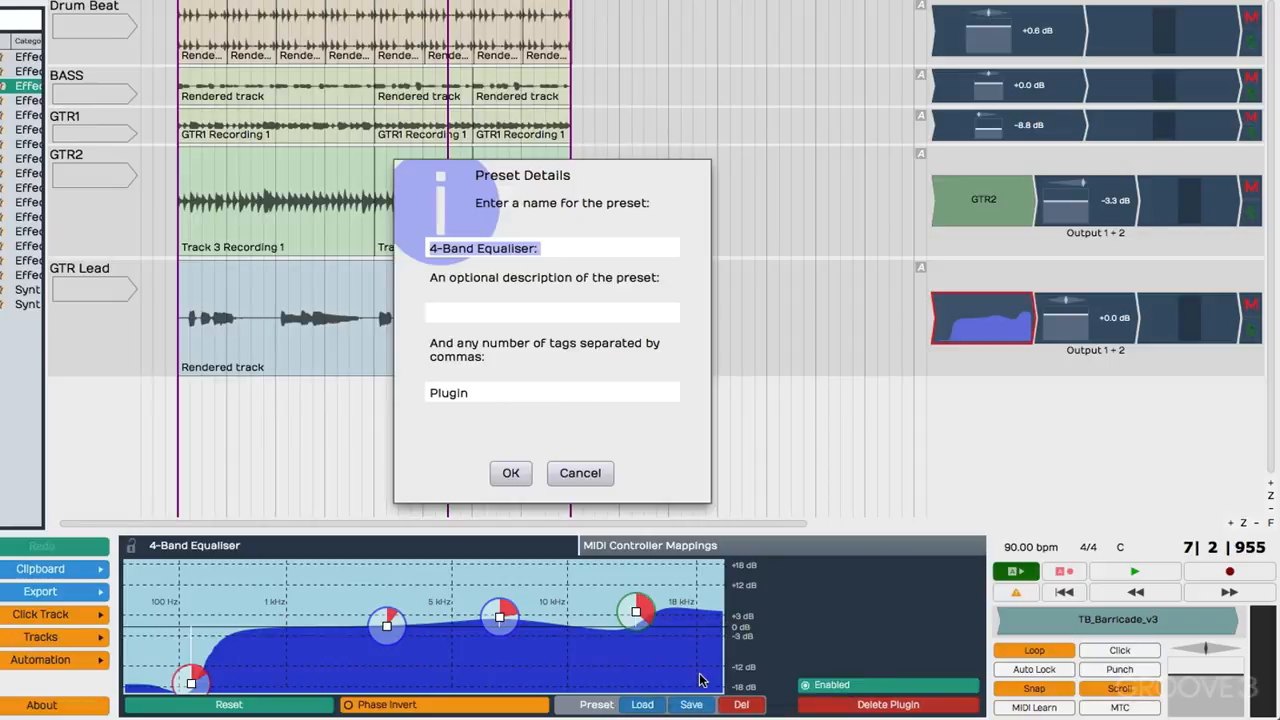
pyautogui.click(572, 250)
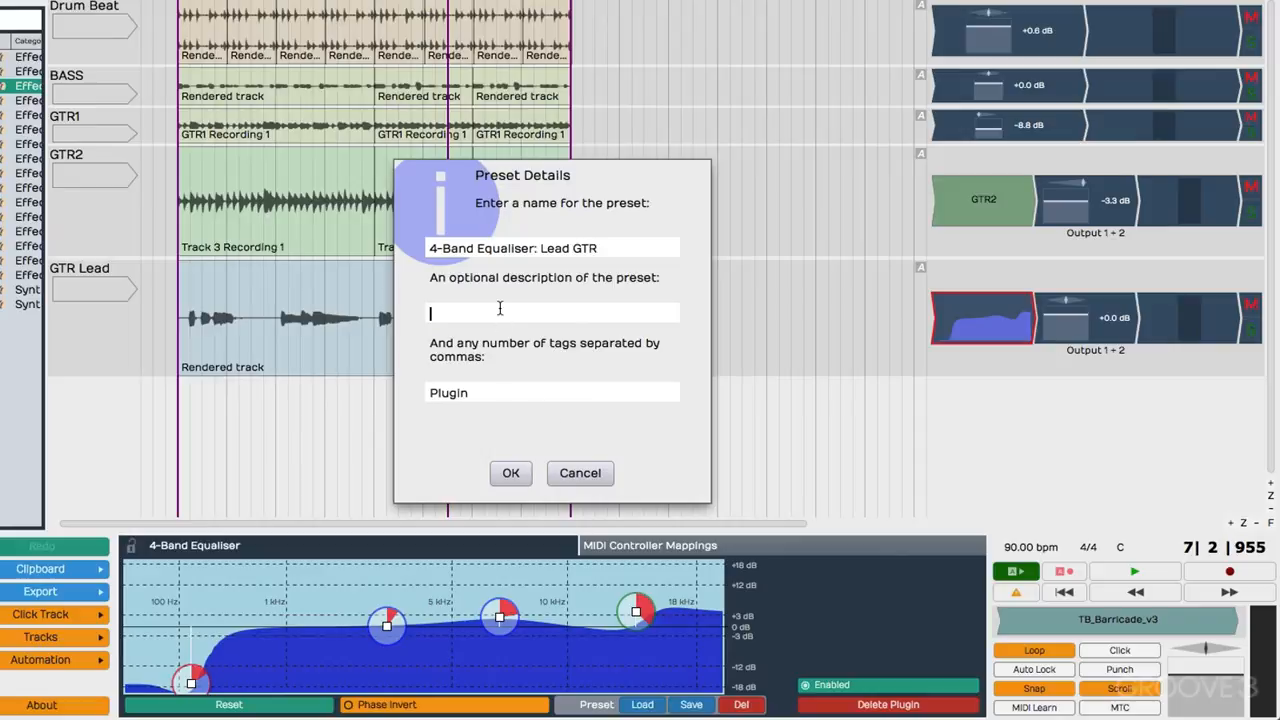
pyautogui.write('Used for overdriven gtr')
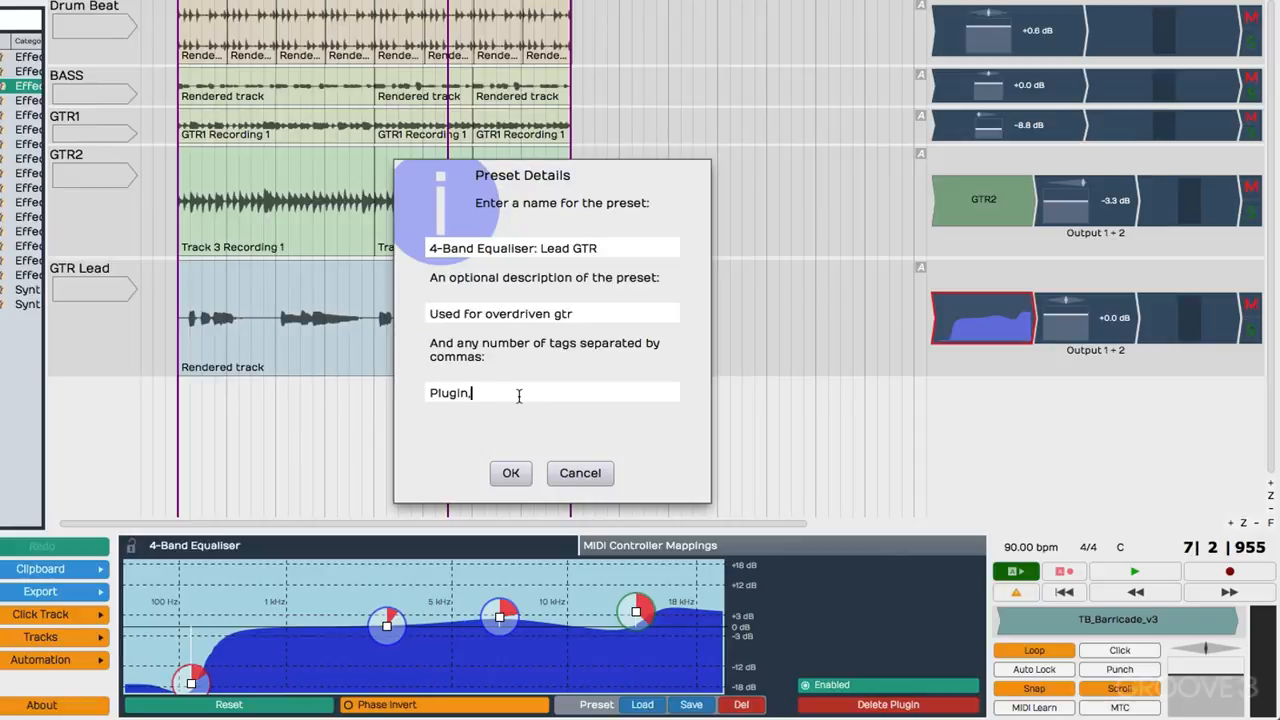
pyautogui.click(509, 472)
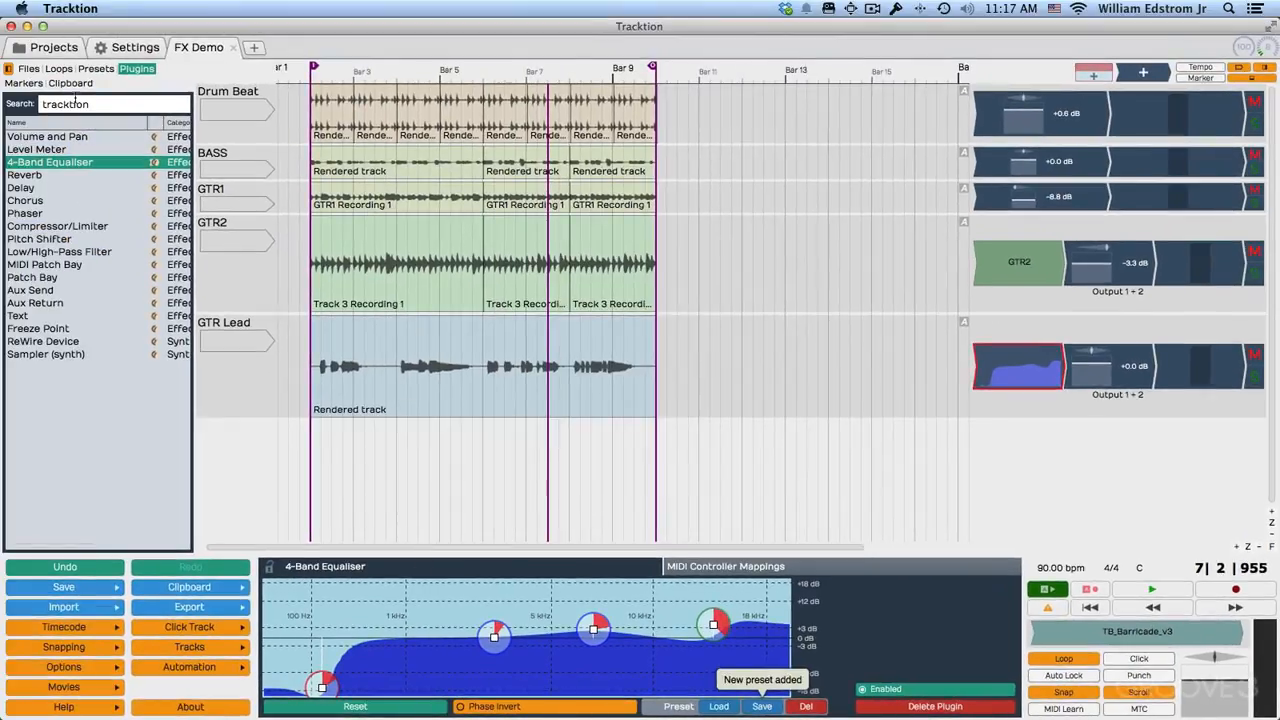
# Filter the saved presets by the EQ tag and select "4-Band Equaliser: Lead GTR" to view its description.
pyautogui.click(97, 69)
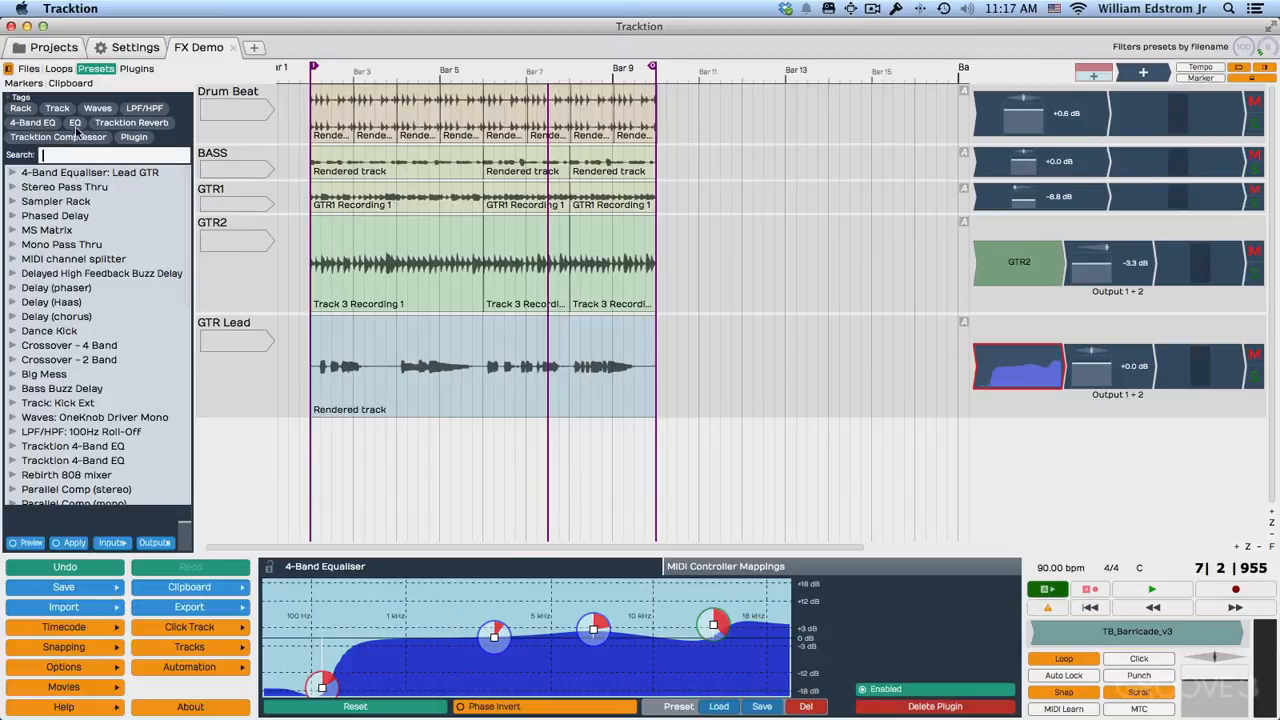
pyautogui.click(75, 123)
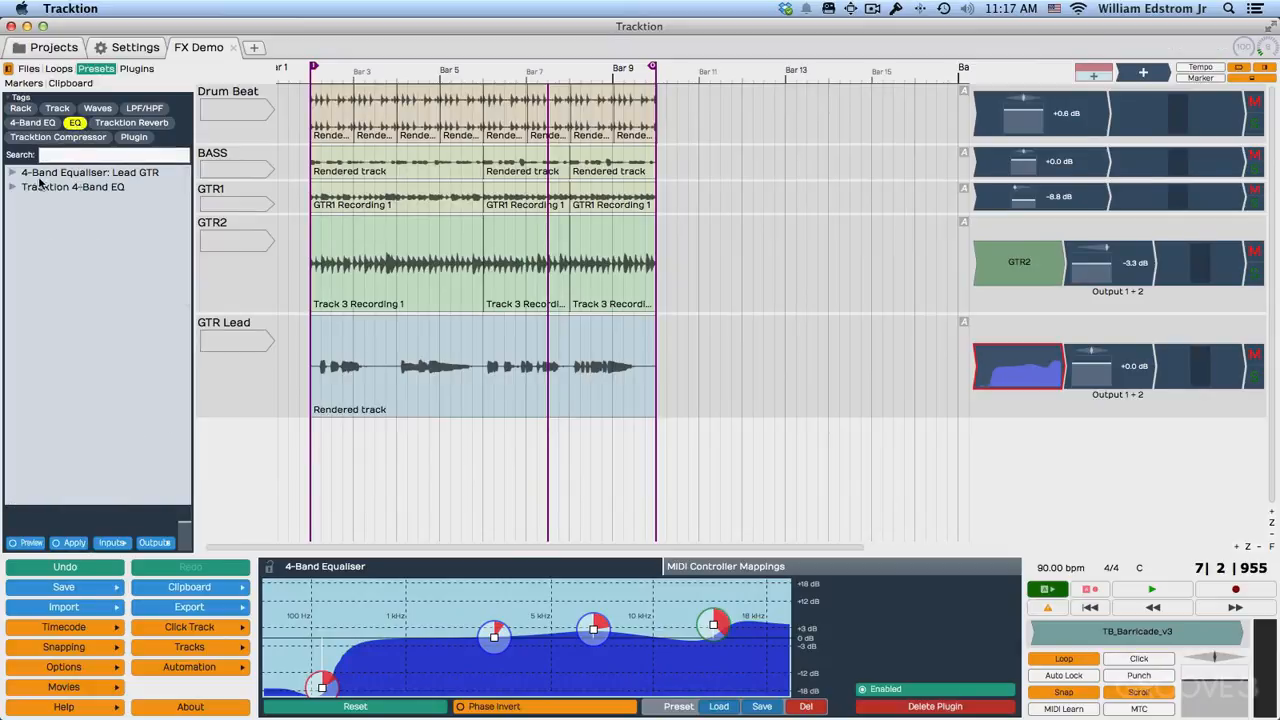
pyautogui.click(113, 175)
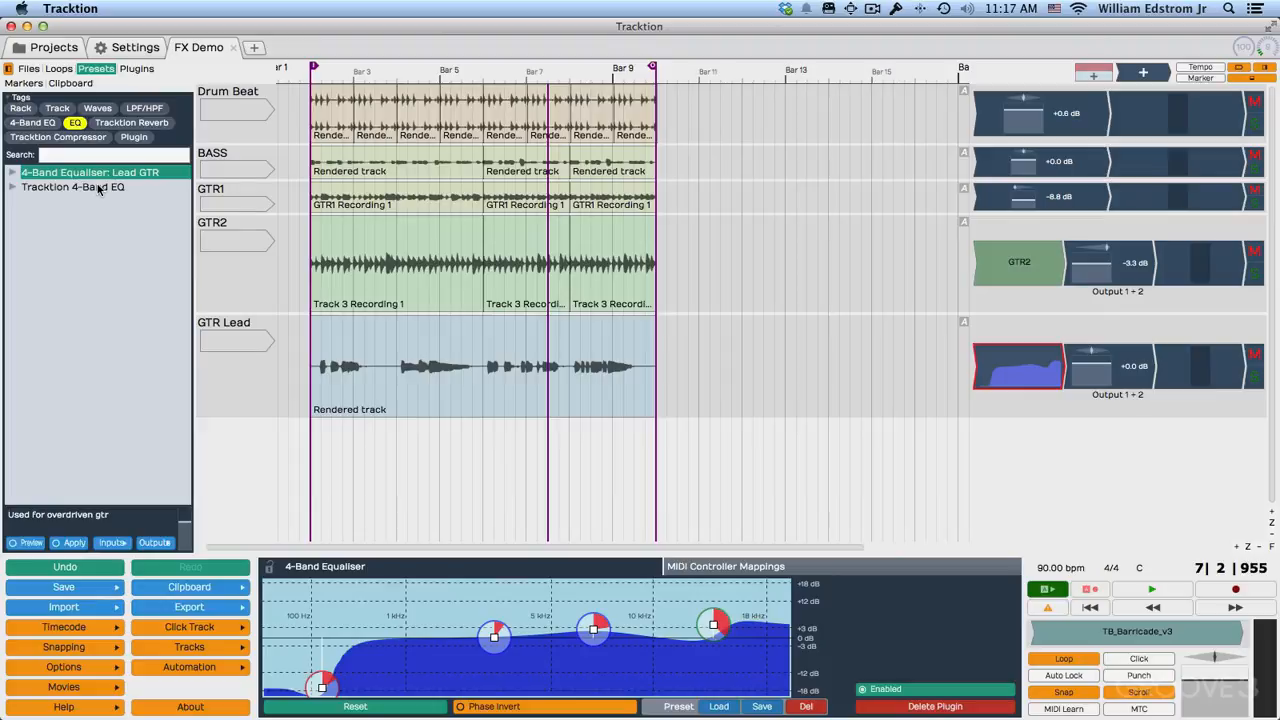
# Insert the Reverb plugin after the equaliser on the GTR Lead track.
pyautogui.click(134, 70)
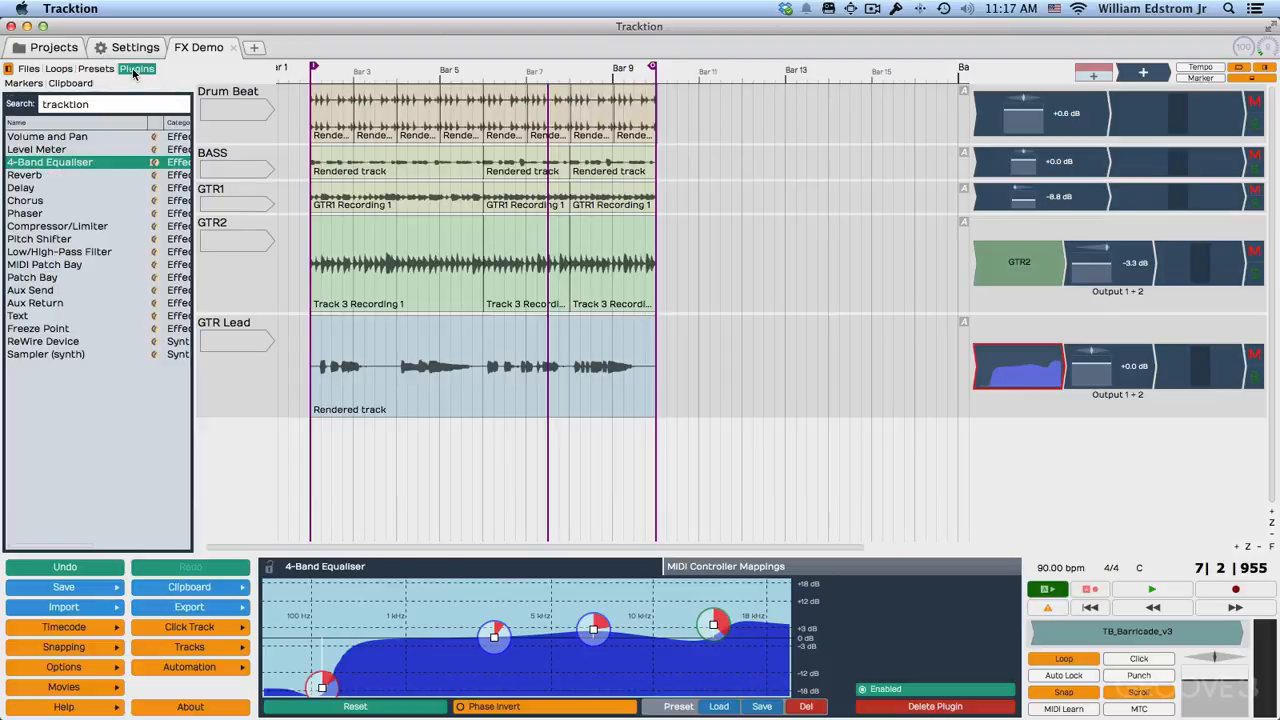
pyautogui.click(38, 177)
pyautogui.moveTo(38, 177); pyautogui.dragTo(1050, 380)
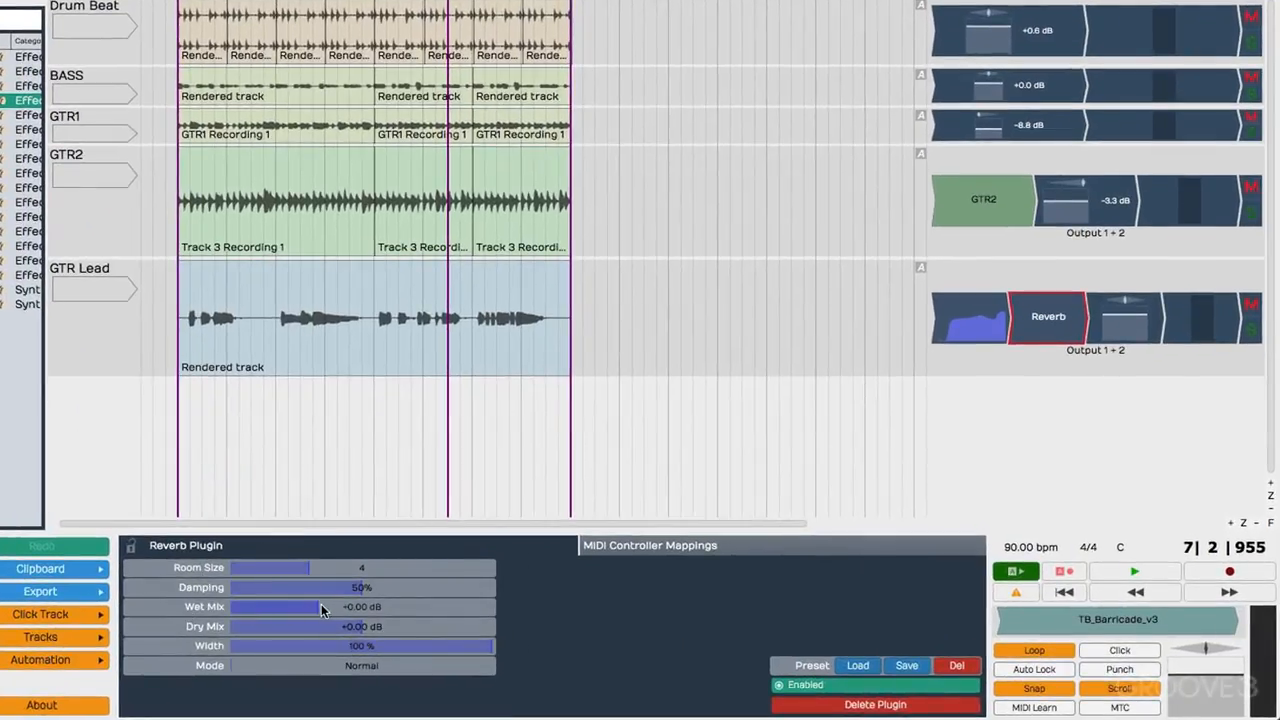
# Set the reverb's room size to 3, wet mix to -9.85 dB, dry mix to -3.03 dB and width to 90% during playback.
pyautogui.press('space')
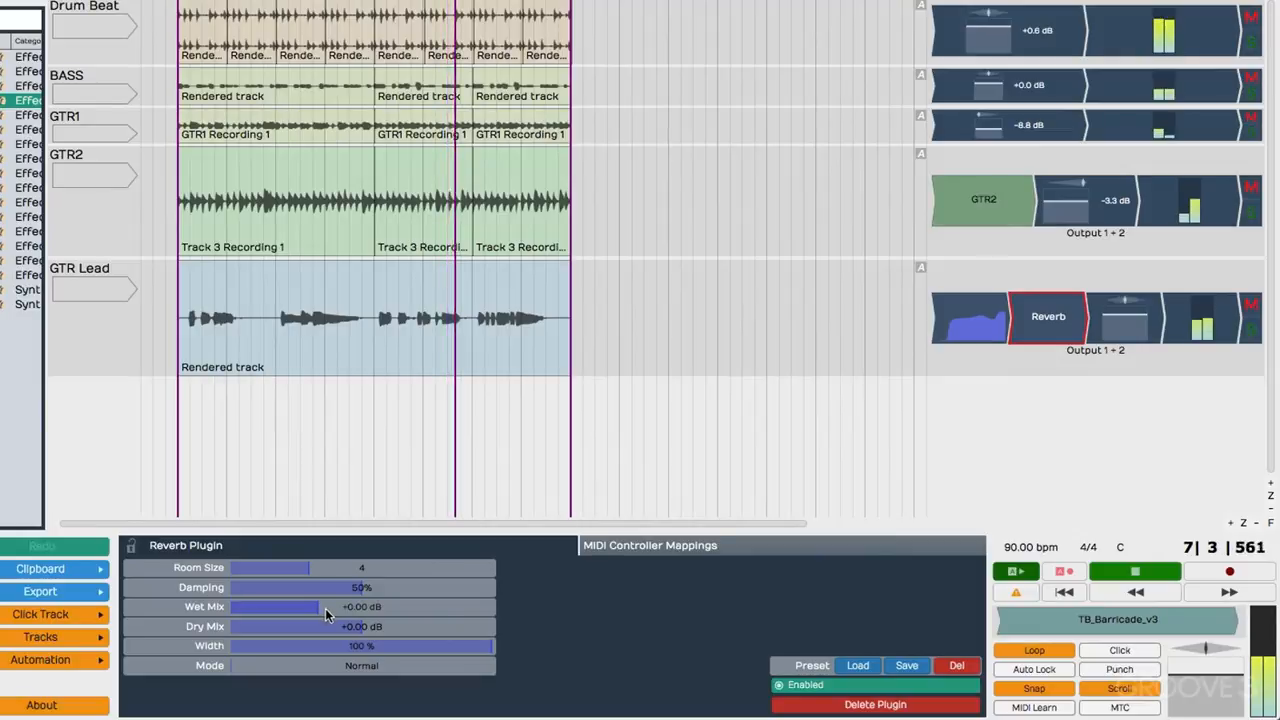
pyautogui.moveTo(321, 612)
pyautogui.mouseDown()
pyautogui.moveTo(275, 612)
pyautogui.moveTo(310, 614)
pyautogui.mouseUp()
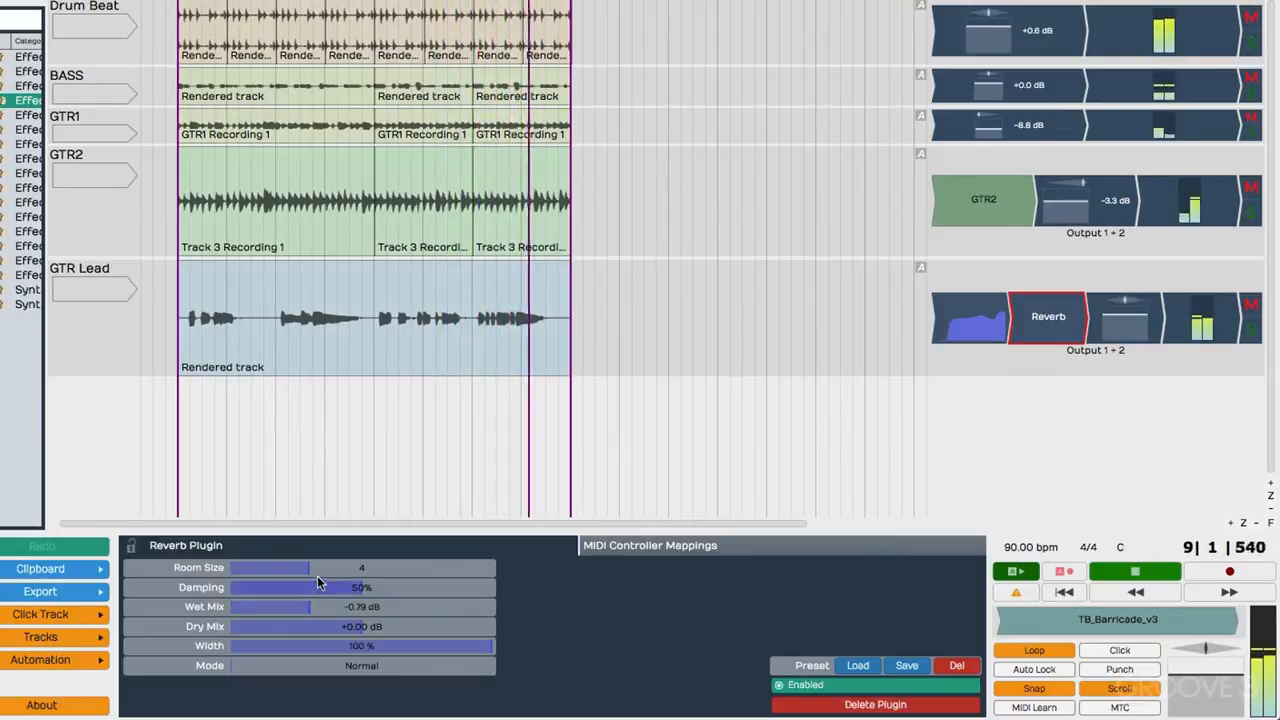
pyautogui.moveTo(310, 568); pyautogui.dragTo(467, 572)
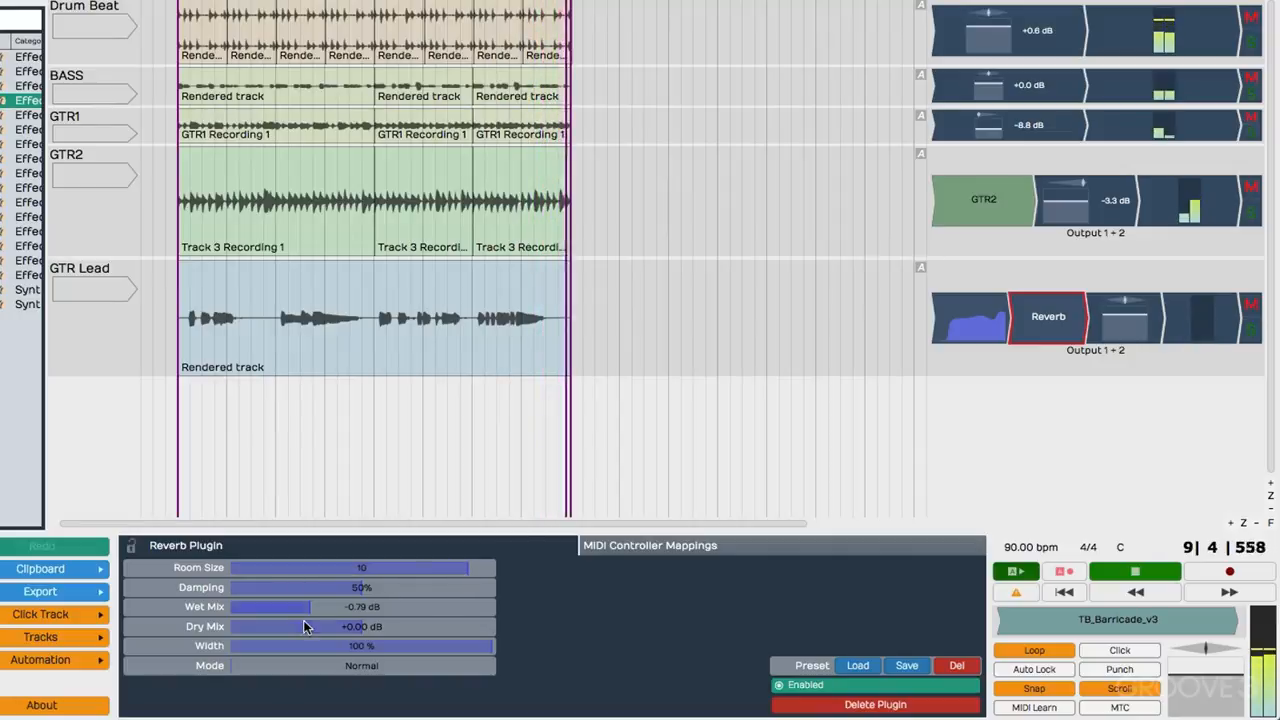
pyautogui.moveTo(308, 607); pyautogui.dragTo(258, 611)
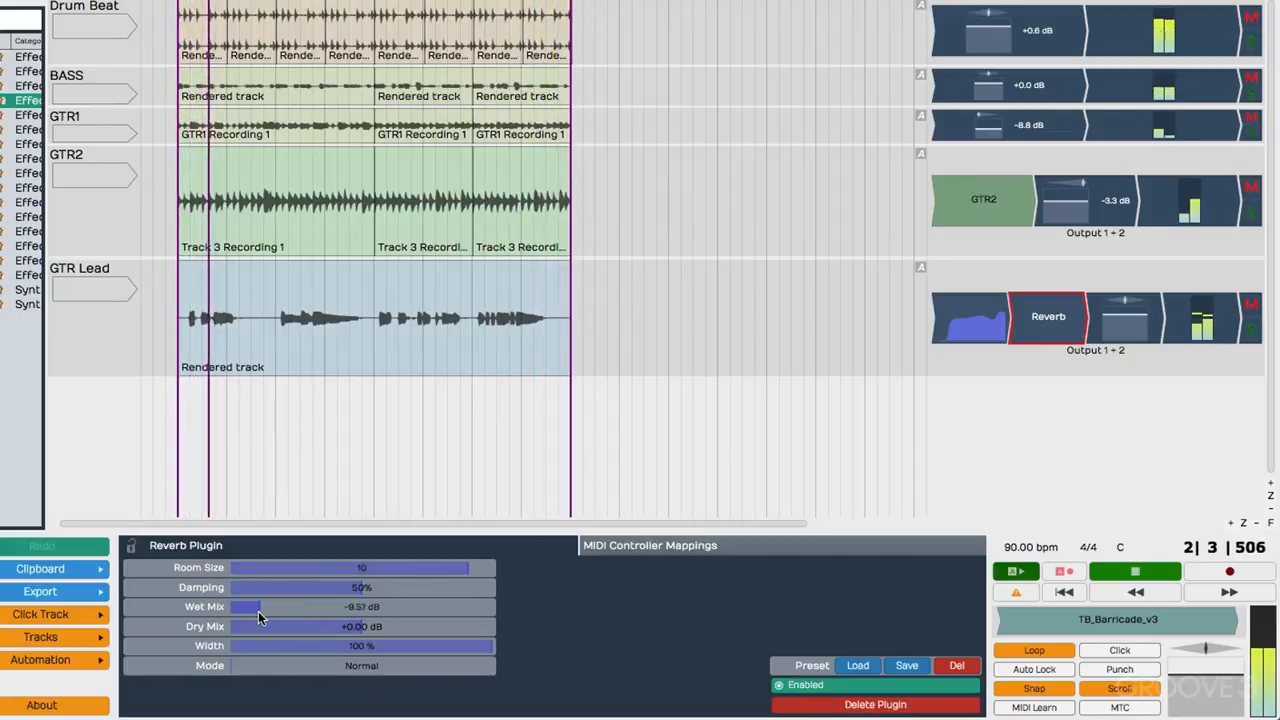
pyautogui.moveTo(444, 650); pyautogui.dragTo(318, 622)
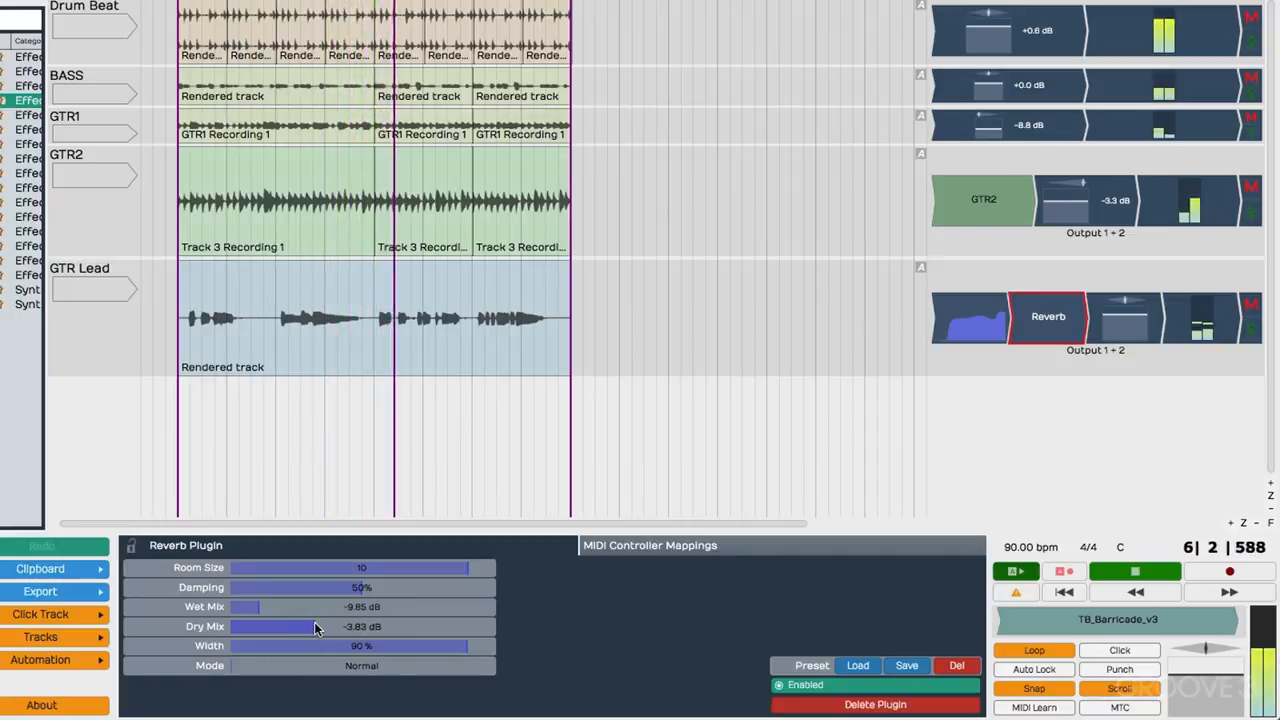
pyautogui.moveTo(440, 567); pyautogui.dragTo(288, 573)
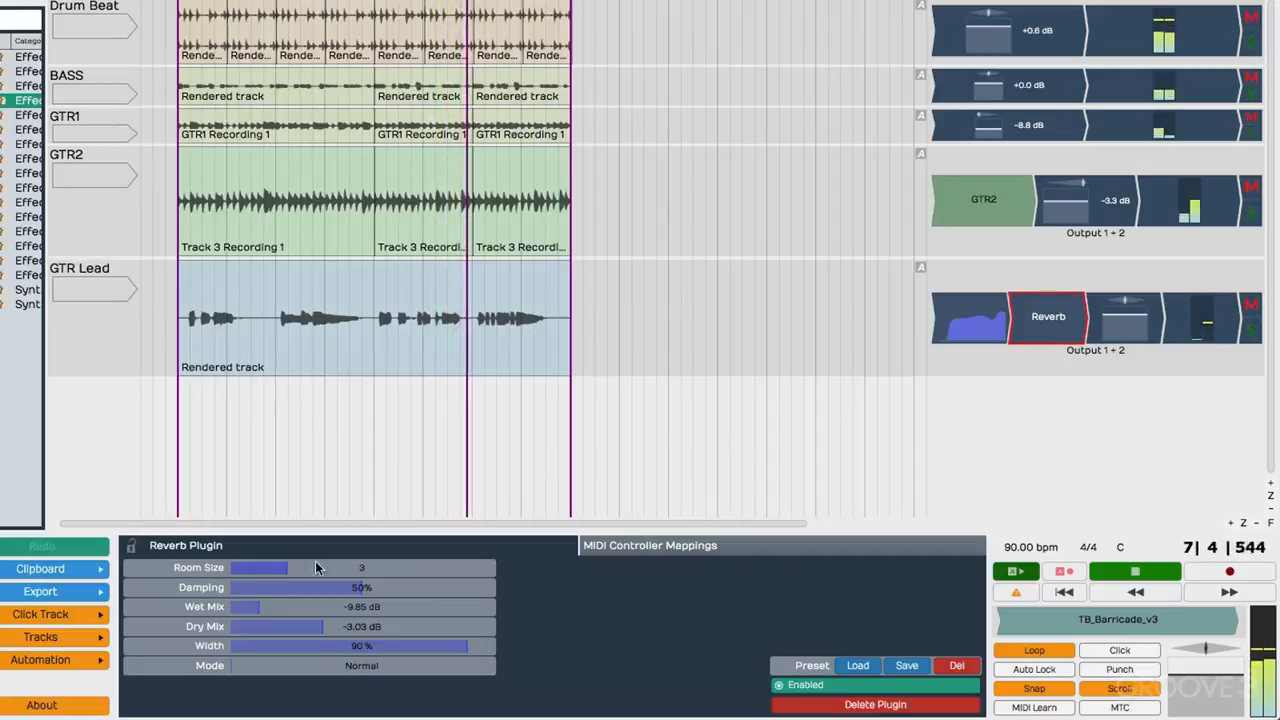
# Compare the mix with the GTR Lead reverb bypassed and re-enabled, and stop playback.
pyautogui.click(1030, 319)
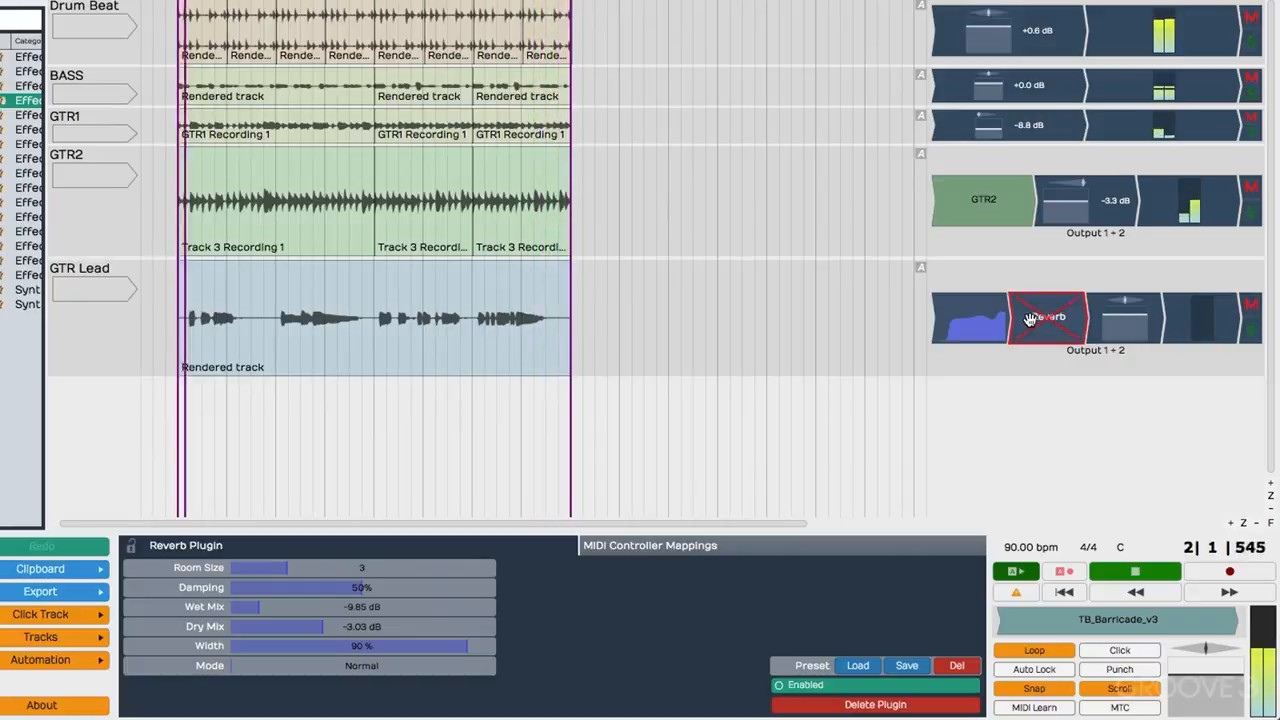
pyautogui.click(1030, 319)
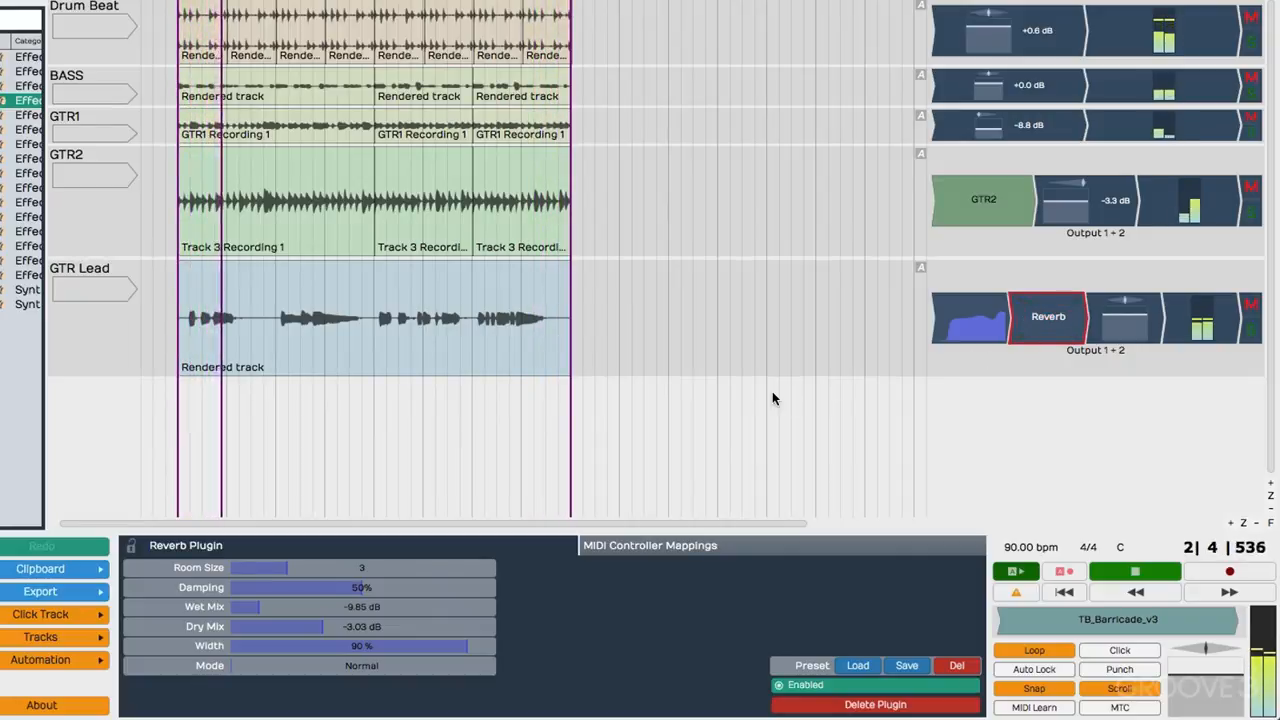
pyautogui.press('space')
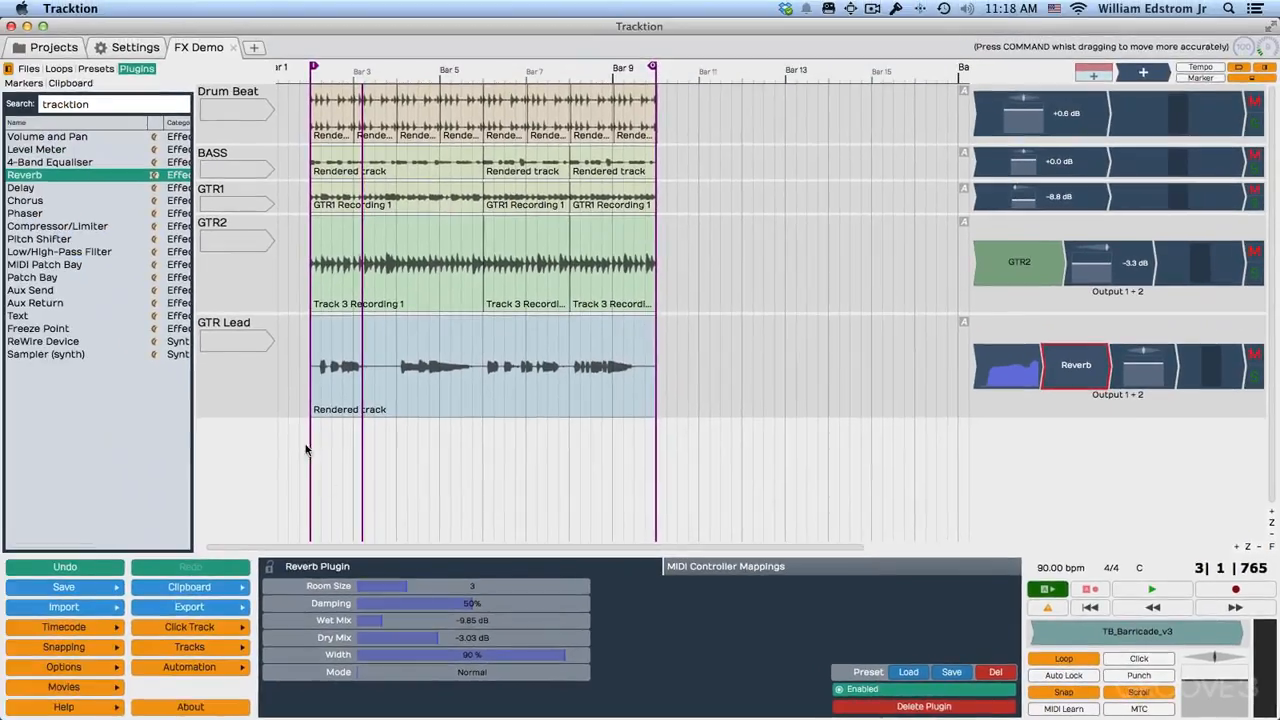
# Insert the Delay plugin after the reverb on GTR Lead and view its tempo-based length options.
pyautogui.moveTo(28, 189)
pyautogui.mouseDown()
pyautogui.moveTo(798, 372)
pyautogui.moveTo(1100, 385)
pyautogui.mouseUp()
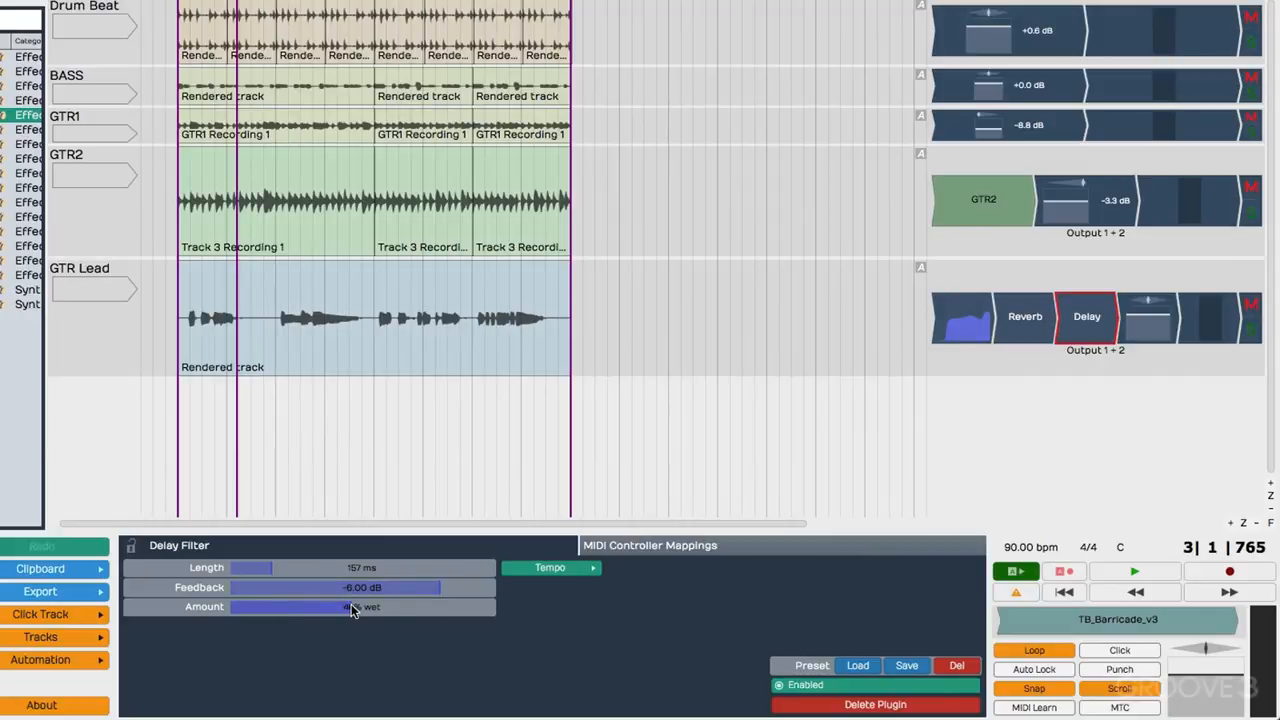
pyautogui.click(576, 569)
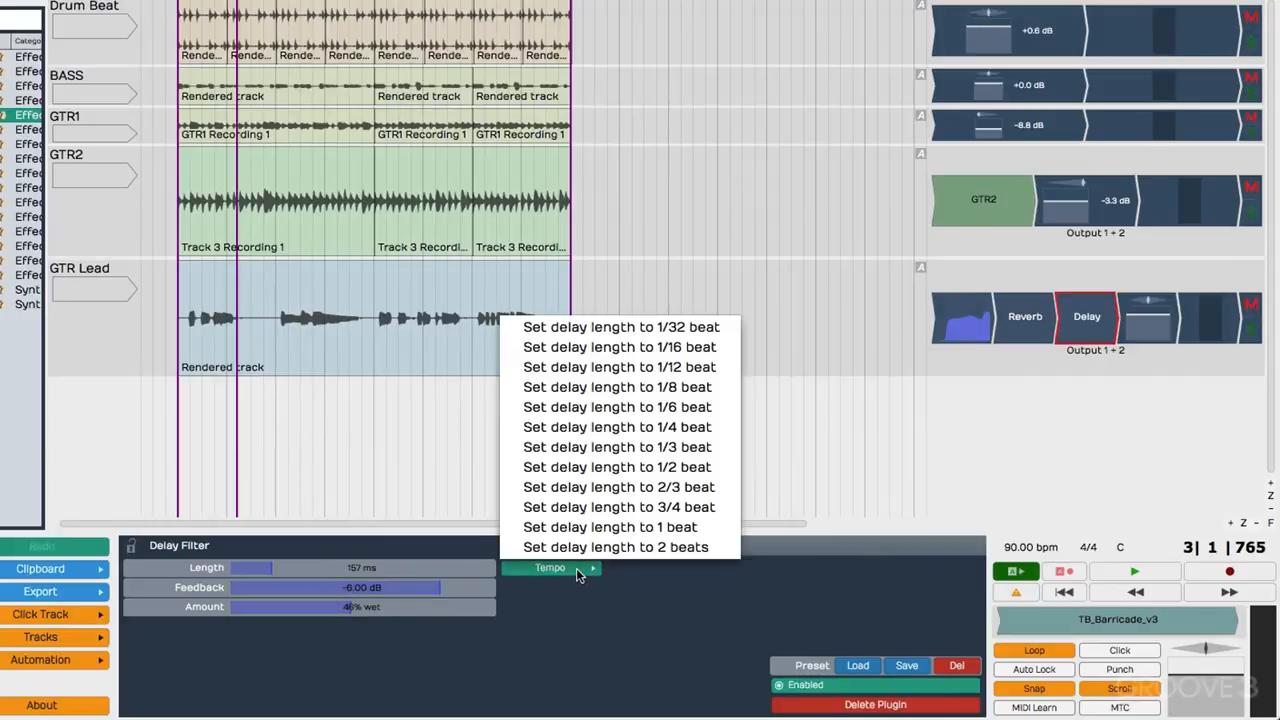
pyautogui.click(575, 613)
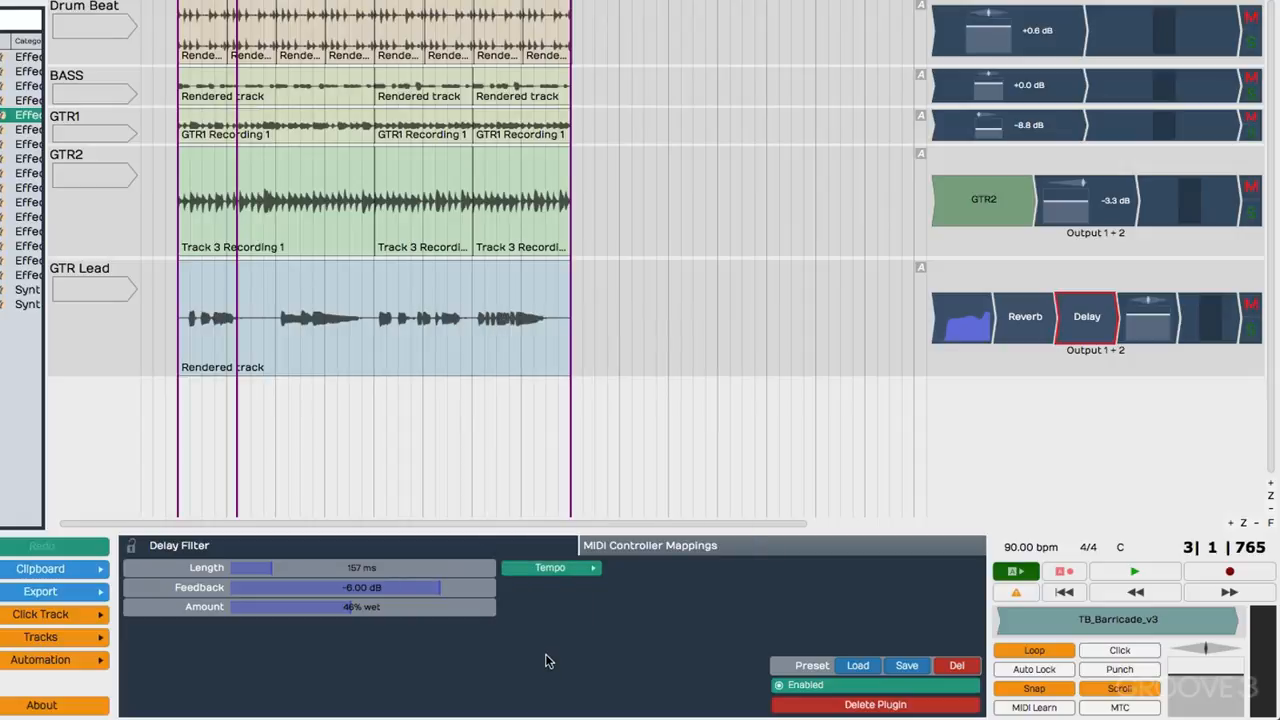
# Set the delay's feedback to -27.09 dB and its amount to 35% wet during playback.
pyautogui.press('space')
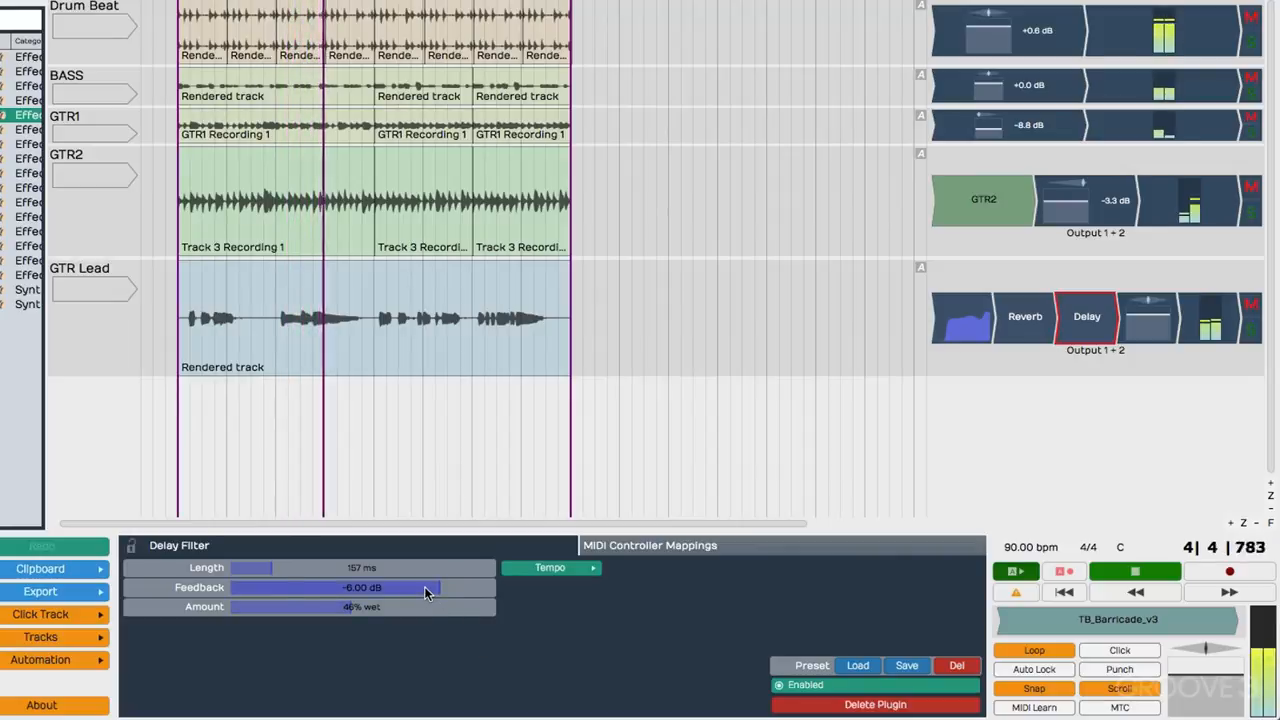
pyautogui.moveTo(424, 586); pyautogui.dragTo(255, 582)
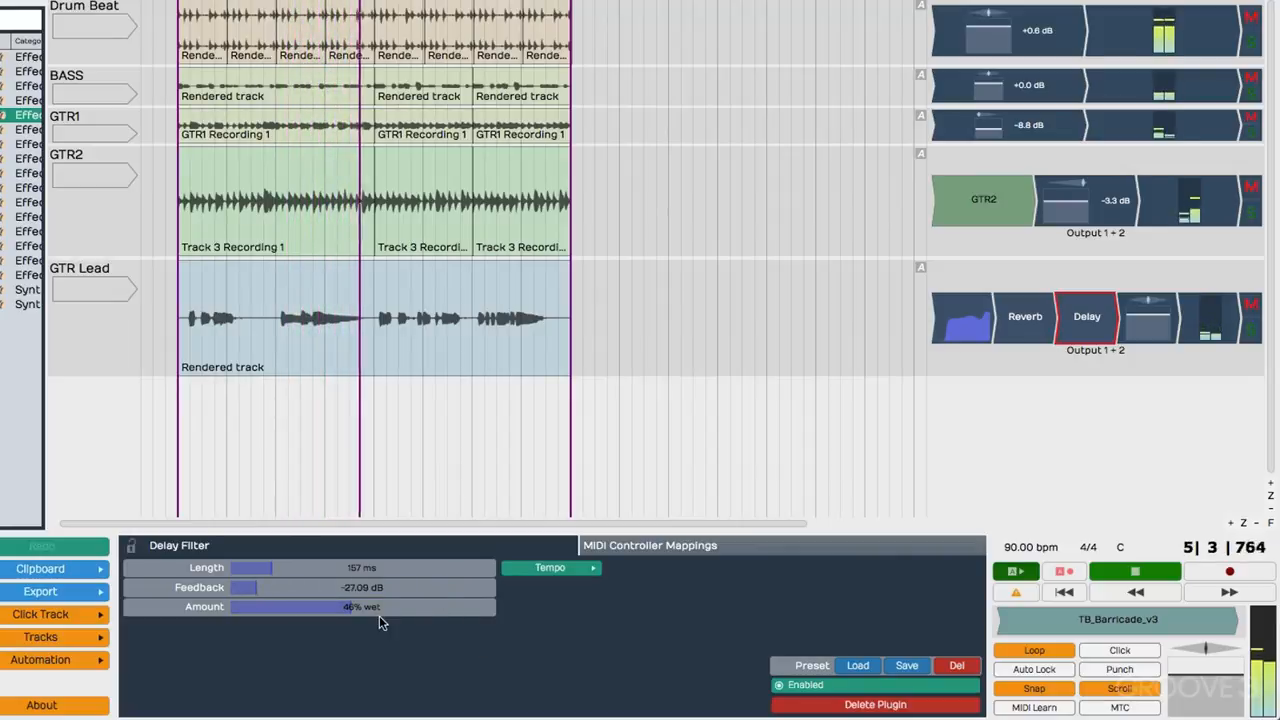
pyautogui.moveTo(349, 615); pyautogui.dragTo(322, 617)
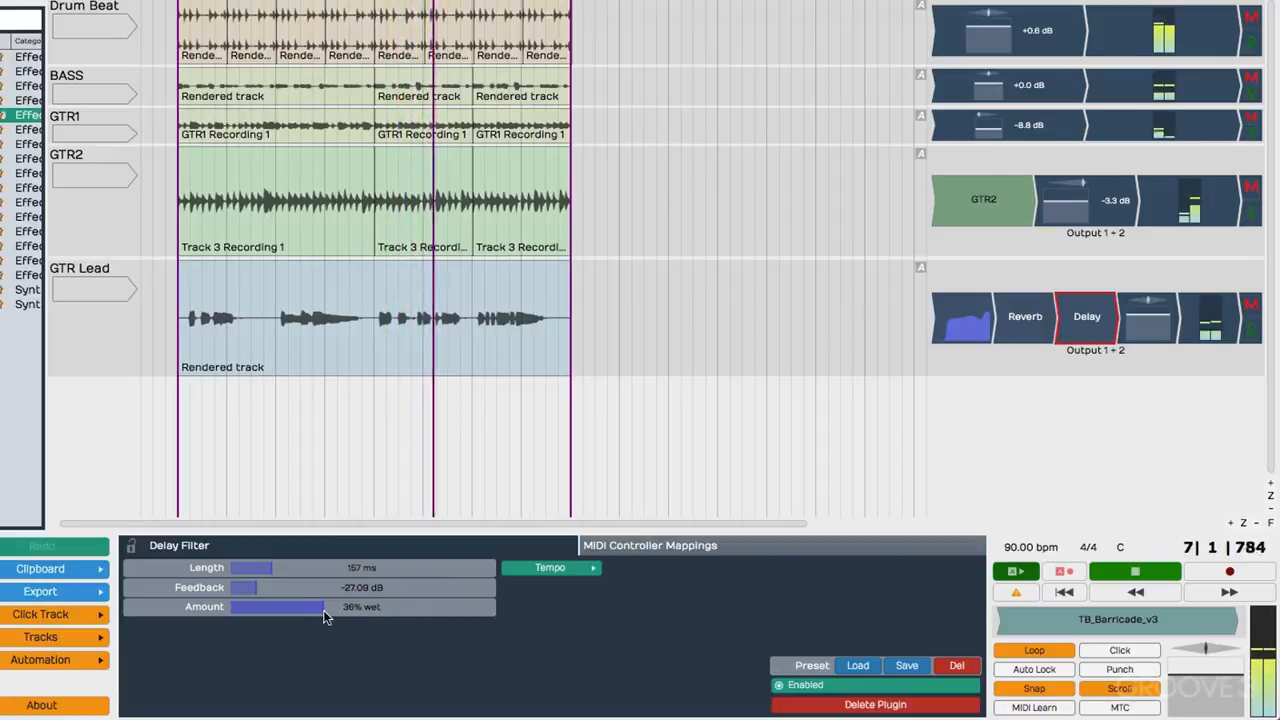
# Audition a delay length of 1 beat, set it to 1/3 beat instead, and stop playback.
pyautogui.click(576, 572)
pyautogui.click(590, 547)
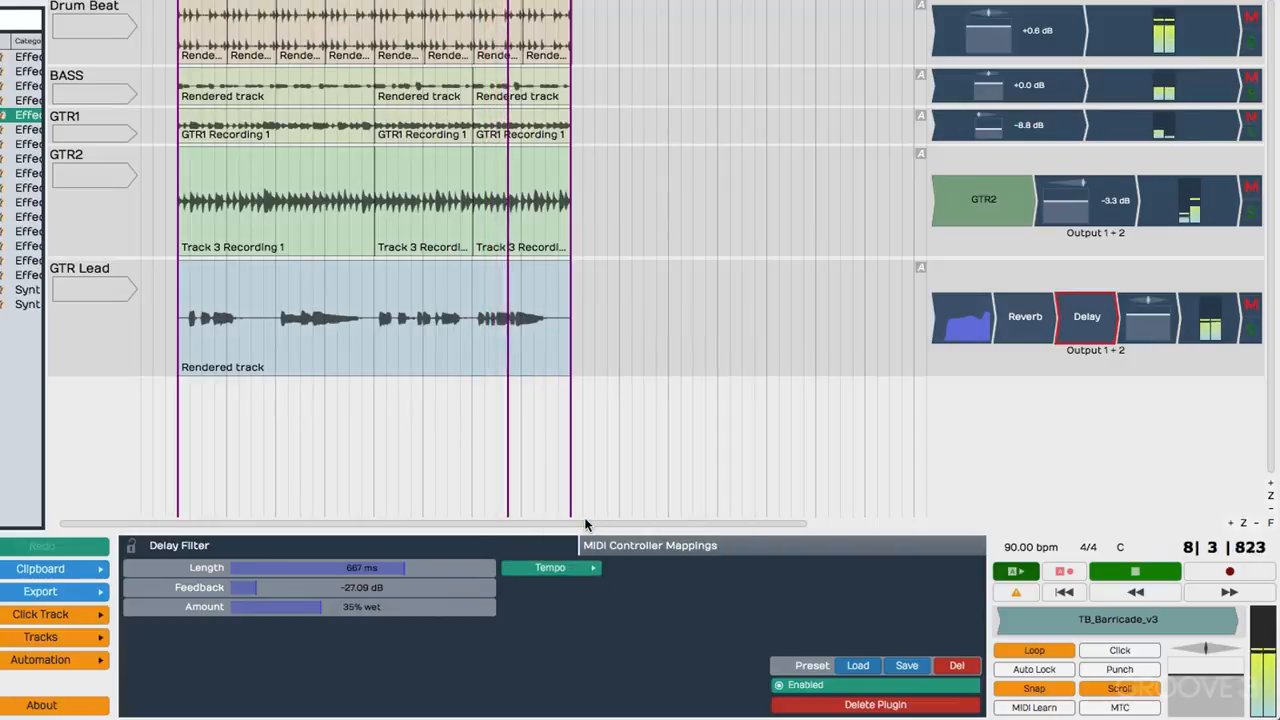
pyautogui.click(592, 572)
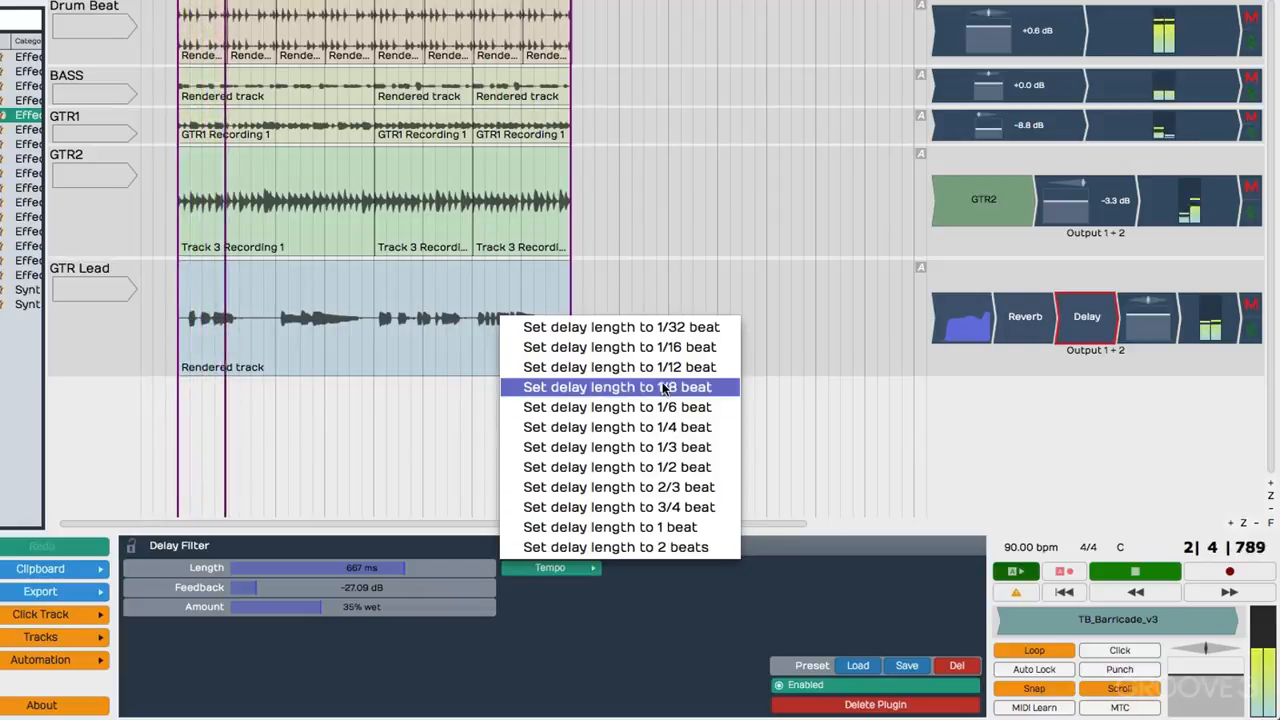
pyautogui.click(677, 446)
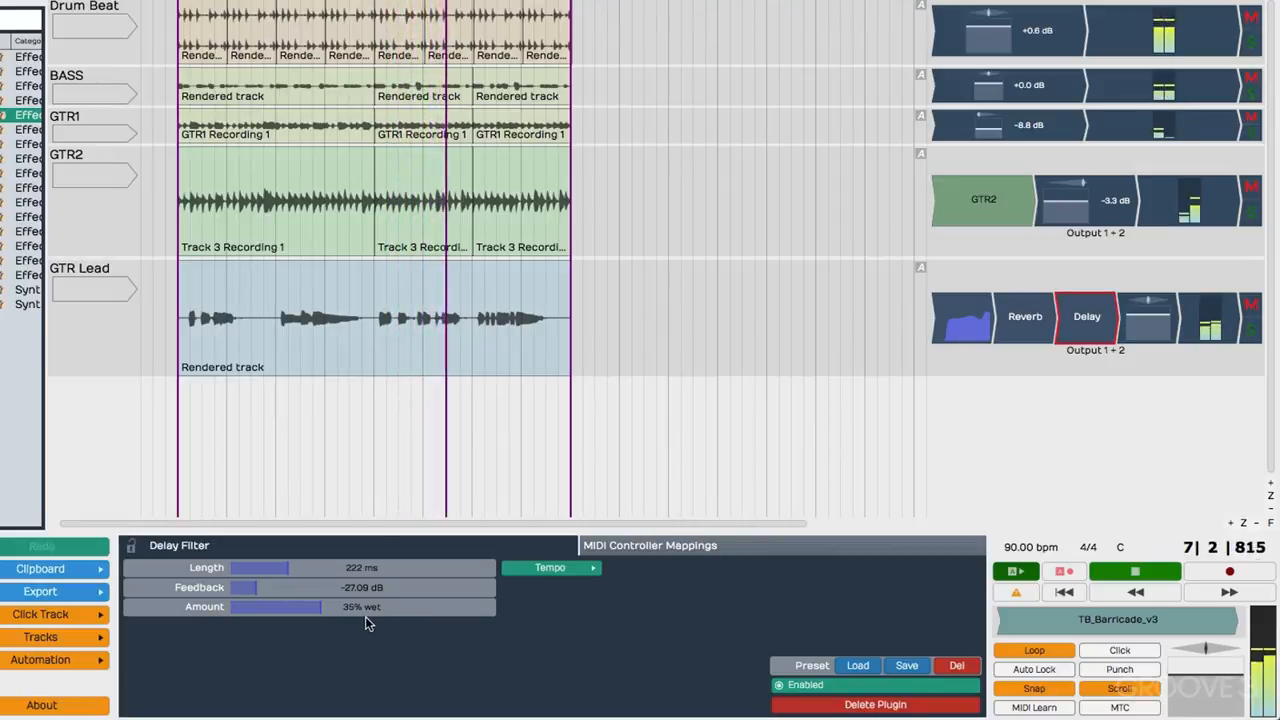
pyautogui.press('space')
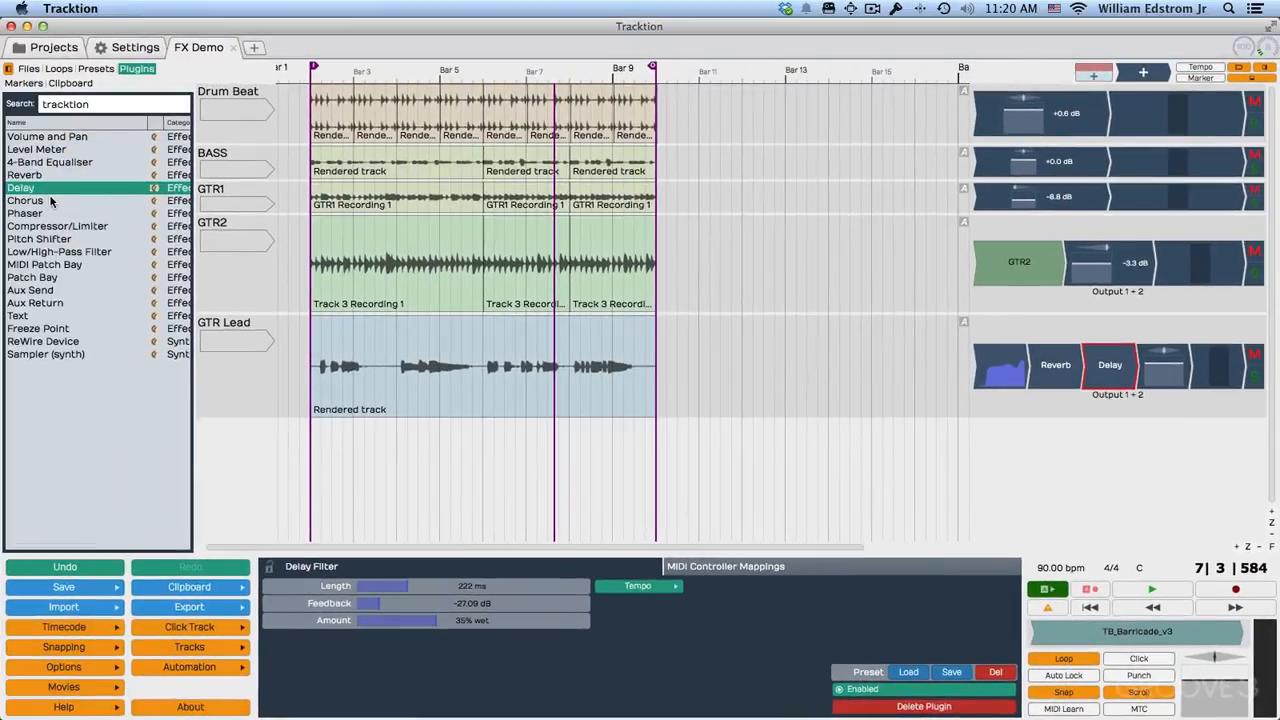
# Insert the Chorus plugin after the delay on the GTR Lead track and start playback.
pyautogui.moveTo(36, 204); pyautogui.dragTo(1150, 365)
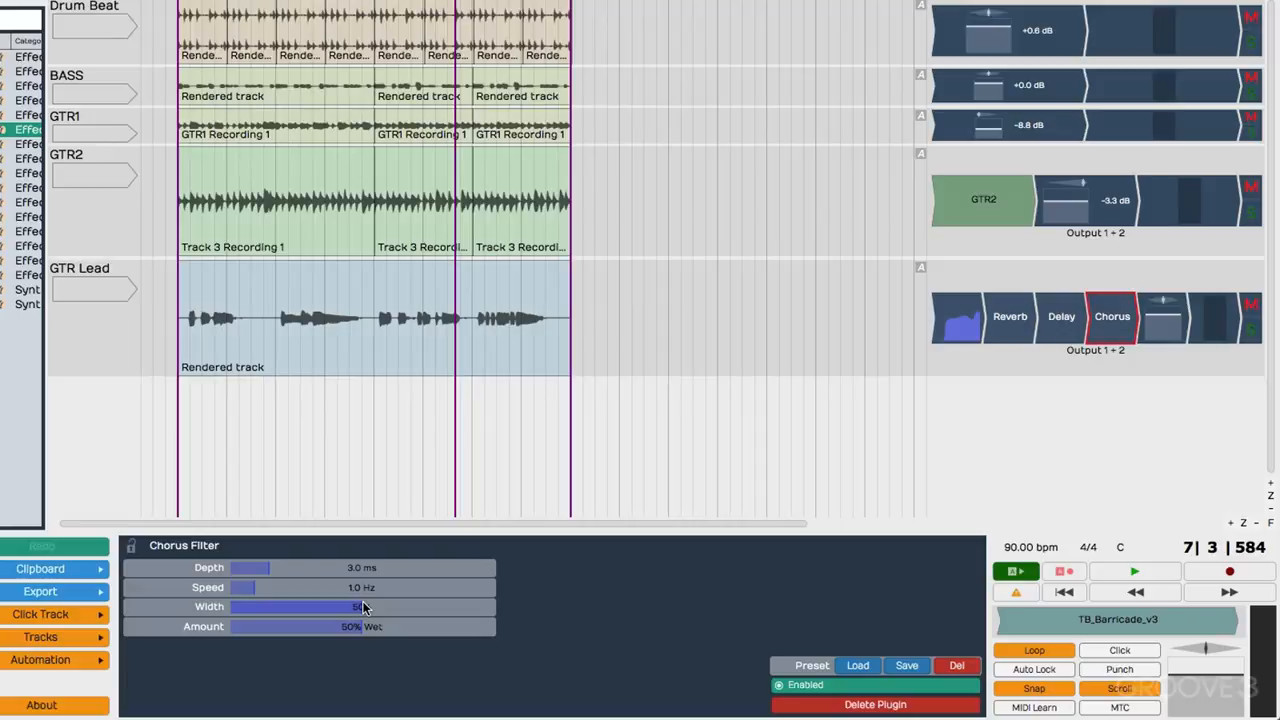
pyautogui.press('space')
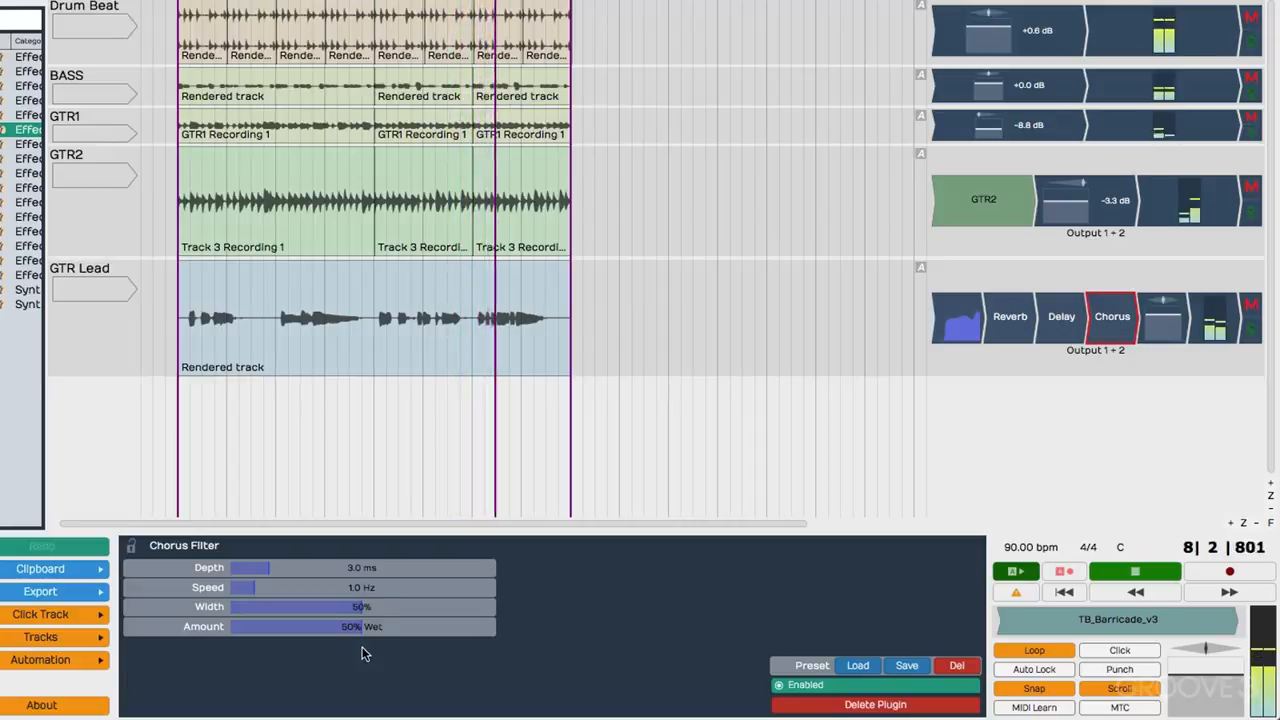
# Bypass the GTR Lead delay, set its amount to 54% wet, and stop playback.
pyautogui.click(1066, 318)
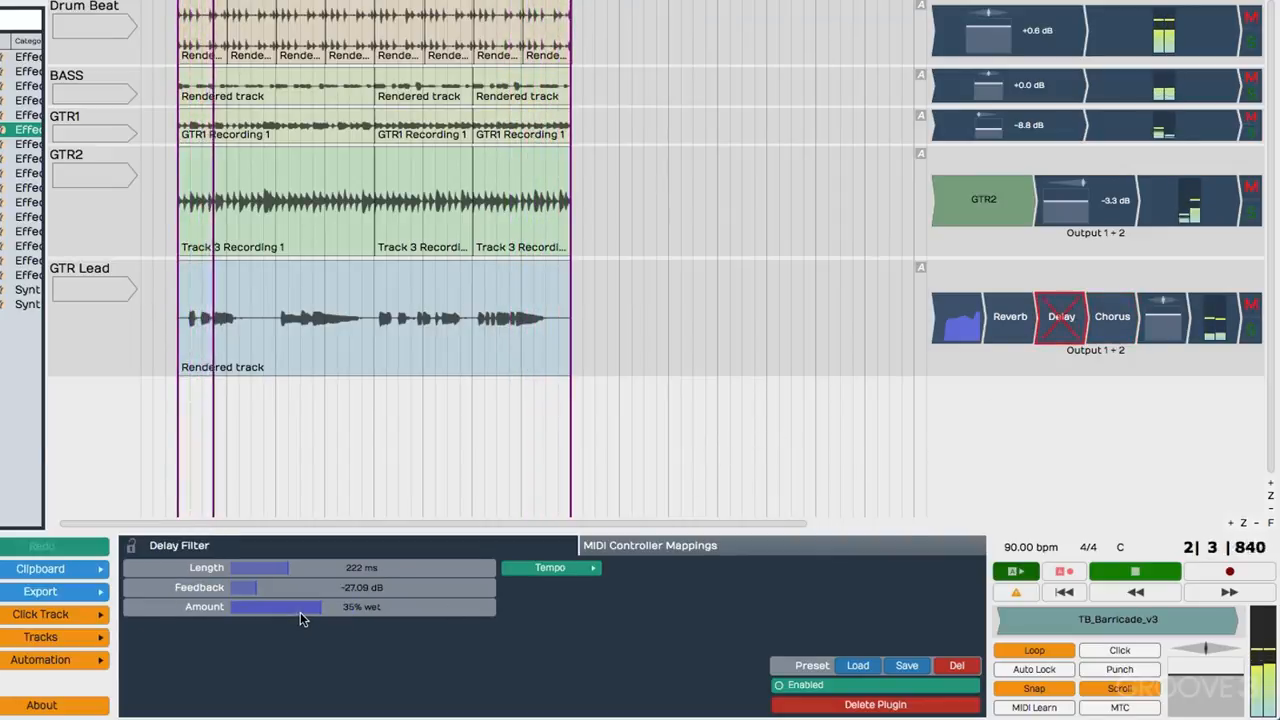
pyautogui.moveTo(300, 612); pyautogui.dragTo(371, 613)
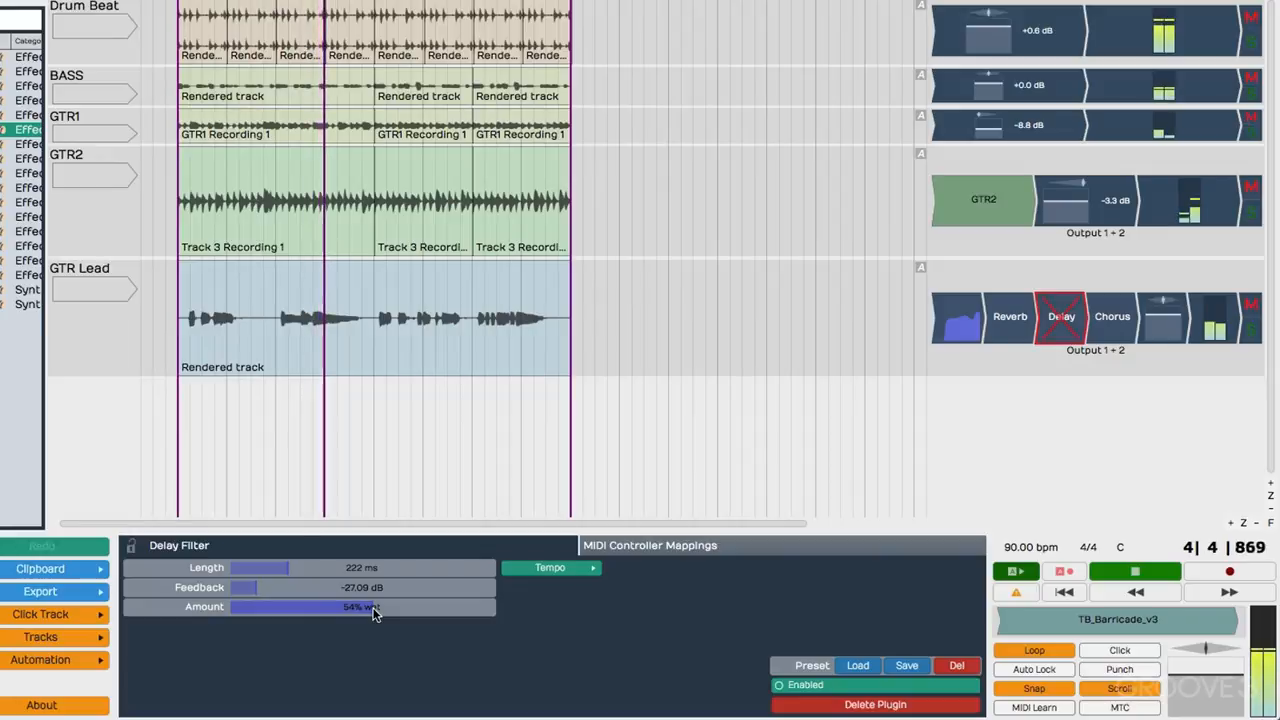
pyautogui.press('space')
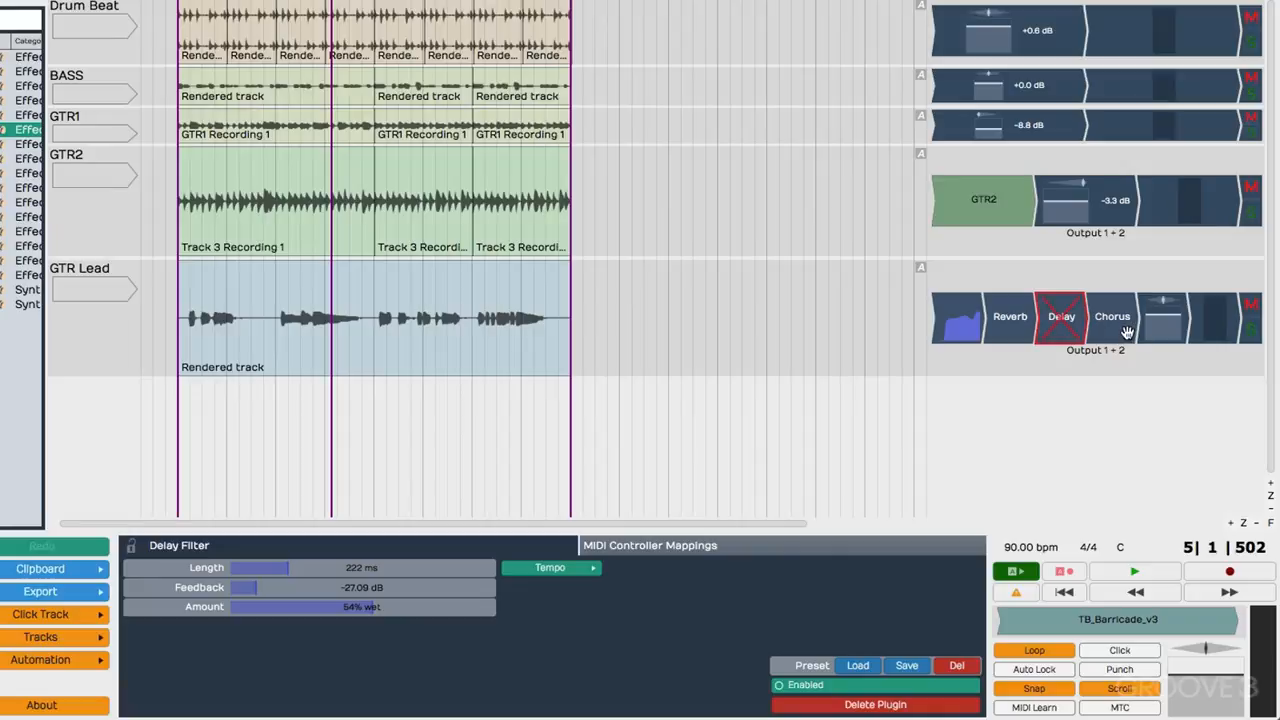
# Move the chorus from GTR Lead to GTR2 after its text label, and play GTR2 soloed.
pyautogui.moveTo(1108, 303); pyautogui.dragTo(1044, 204)
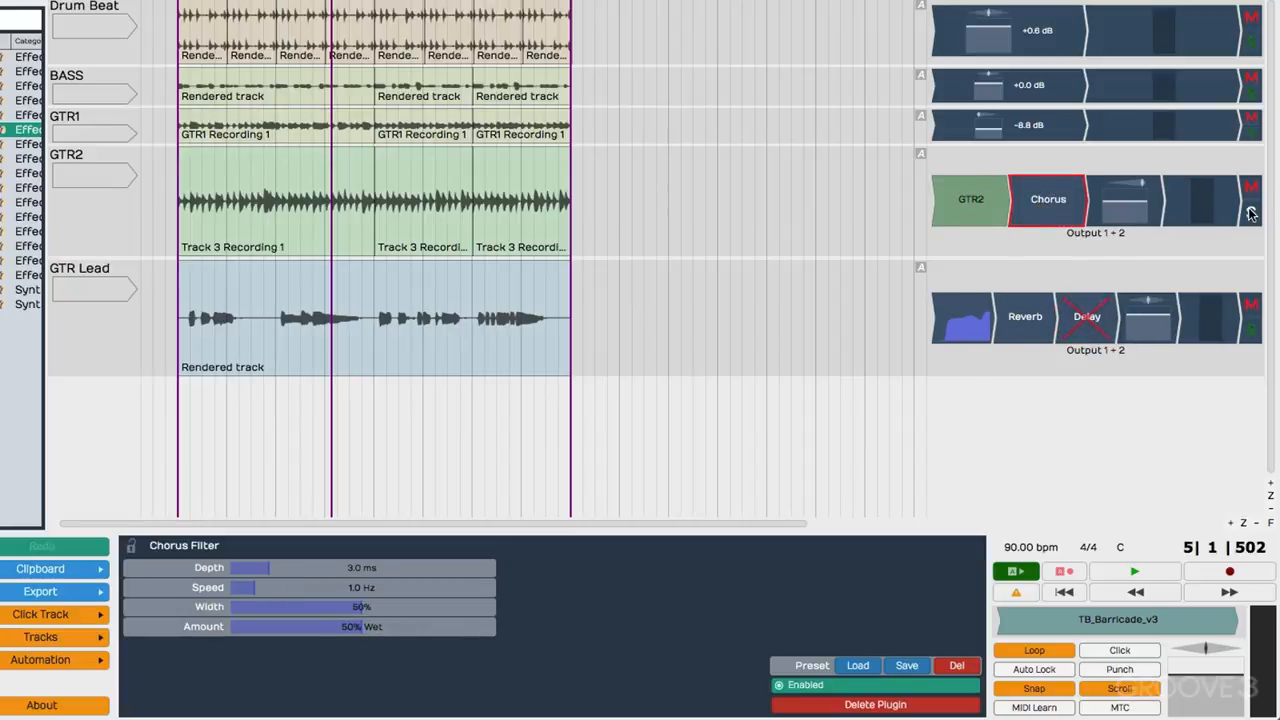
pyautogui.press('space')
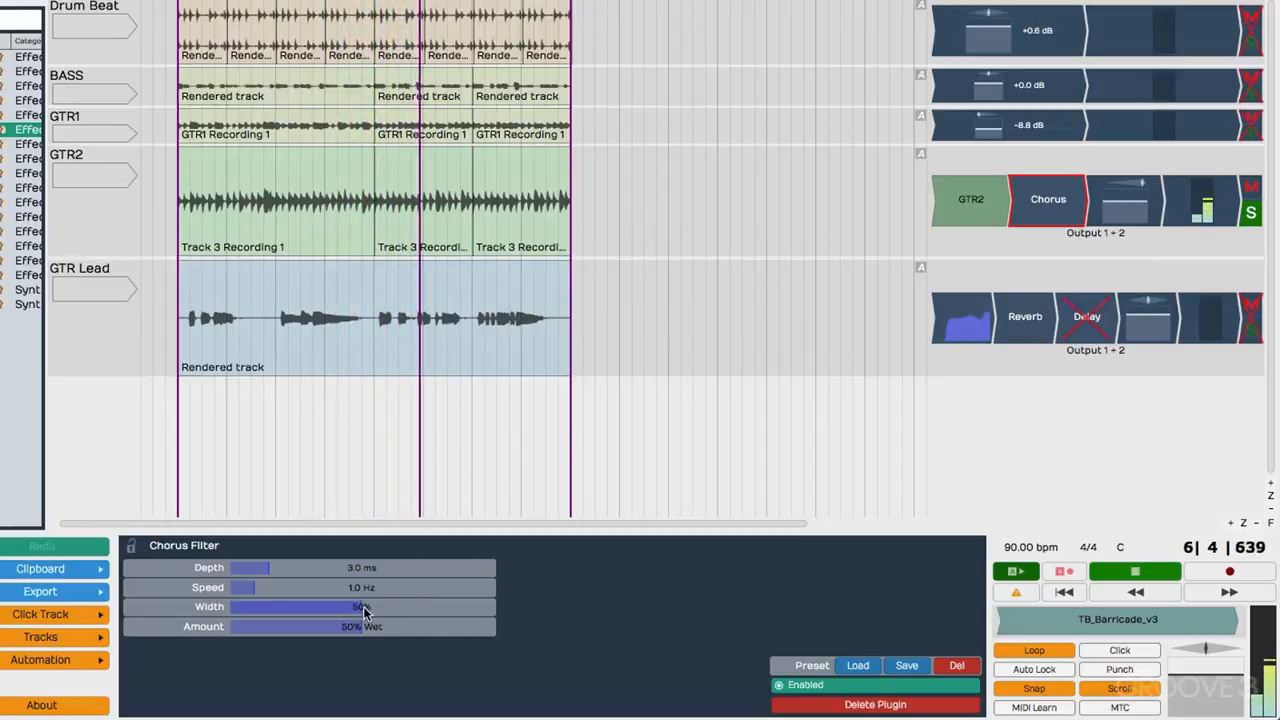
# Set the chorus depth to 5.6 ms, speed to 2.2 Hz, width to 100% and amount to 38% wet, and pan GTR2 about 0.065 right.
pyautogui.moveTo(285, 566); pyautogui.dragTo(519, 602)
pyautogui.moveTo(360, 627); pyautogui.dragTo(330, 628)
pyautogui.moveTo(1137, 184); pyautogui.dragTo(1028, 203)
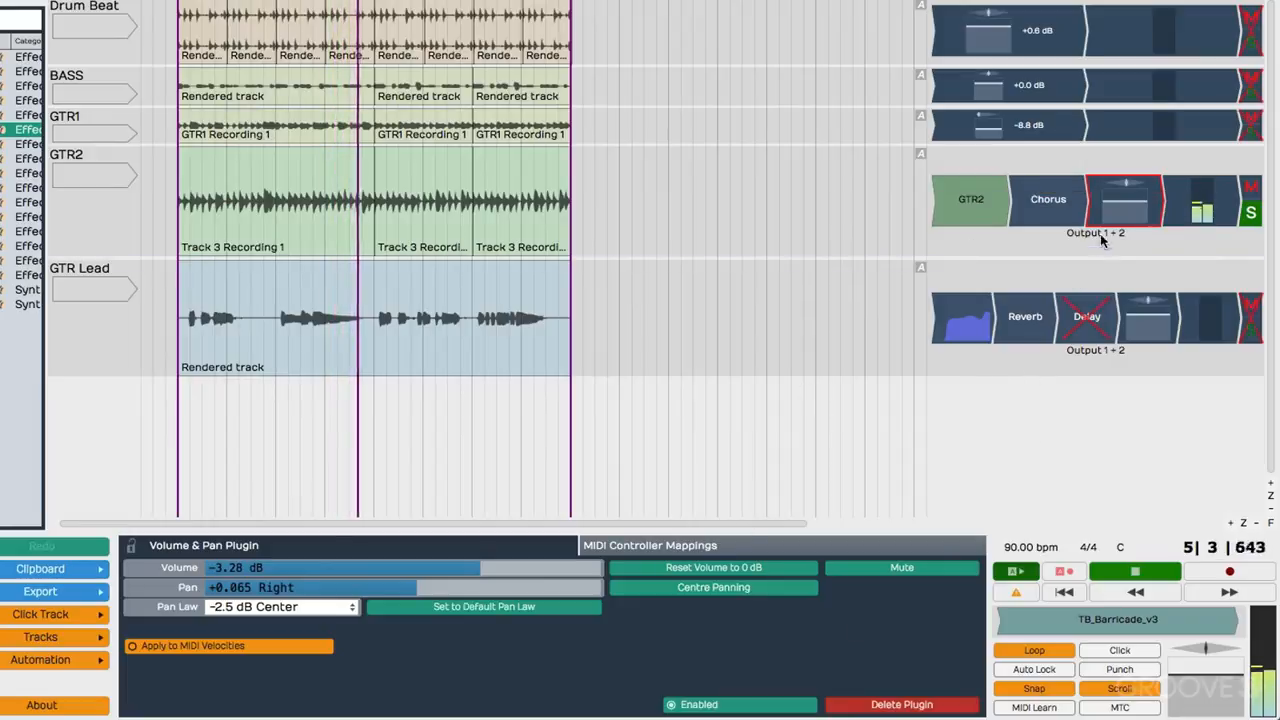
# Compare GTR2 with the chorus bypassed and re-enabled, unsolo the track, and stop playback.
pyautogui.click(1056, 208)
pyautogui.press('b')
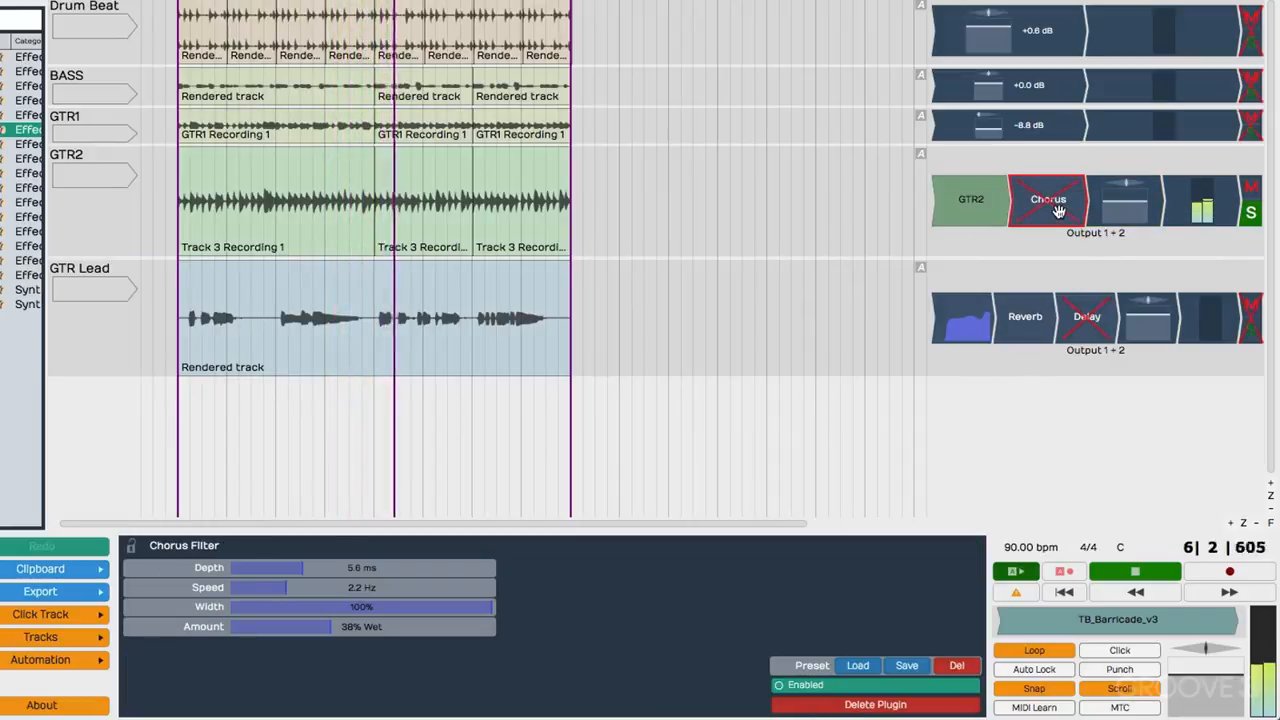
pyautogui.press('b')
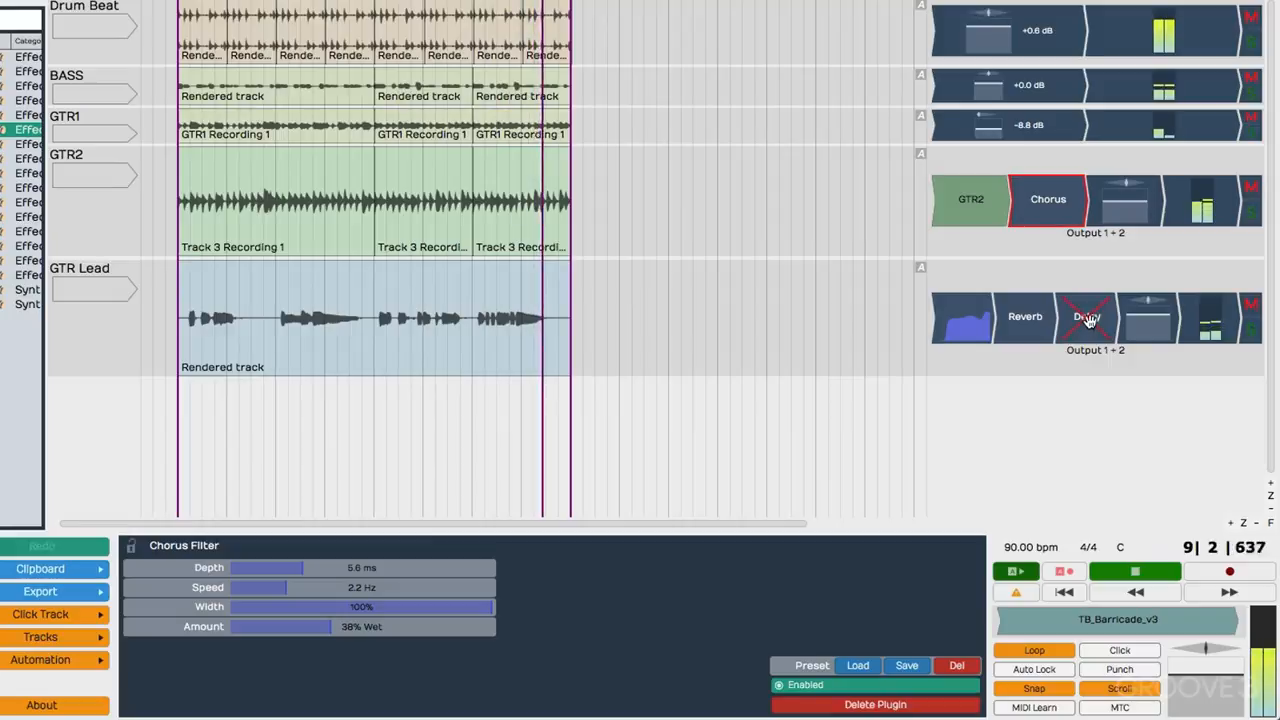
pyautogui.press('space')
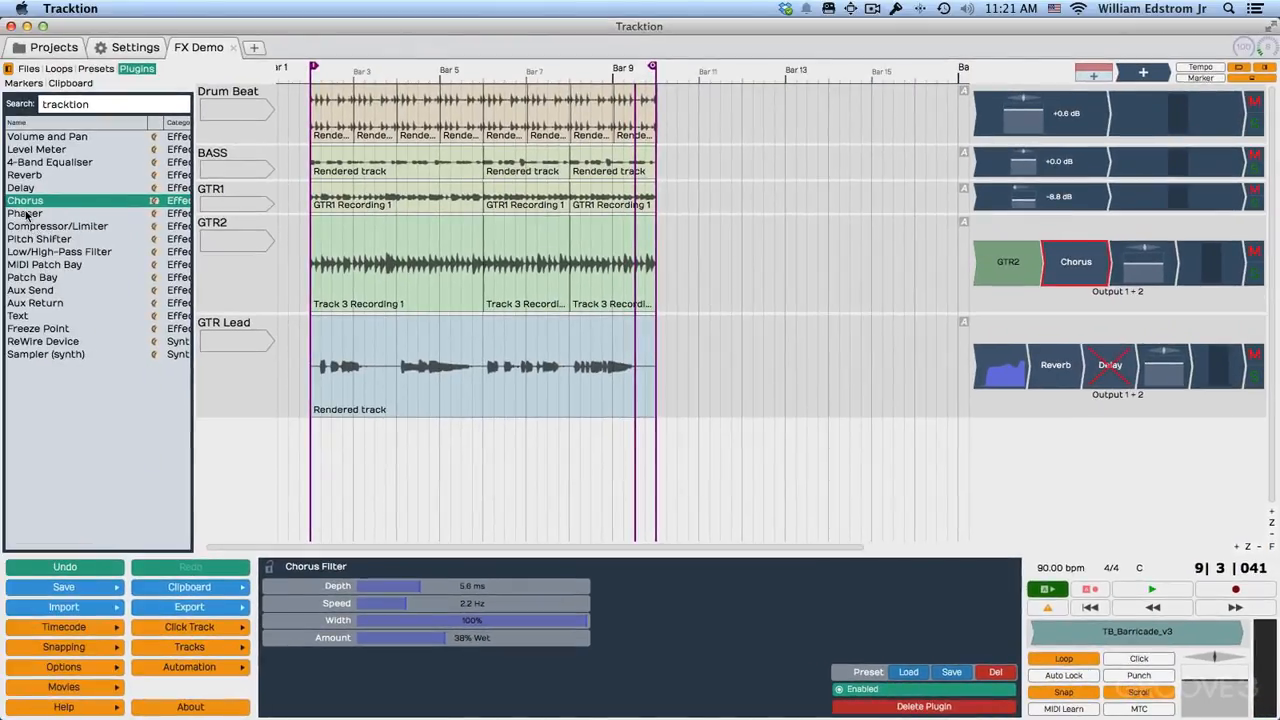
# Insert the Phaser plugin at the start of the GTR1 plugin chain and play GTR1 soloed.
pyautogui.click(25, 214)
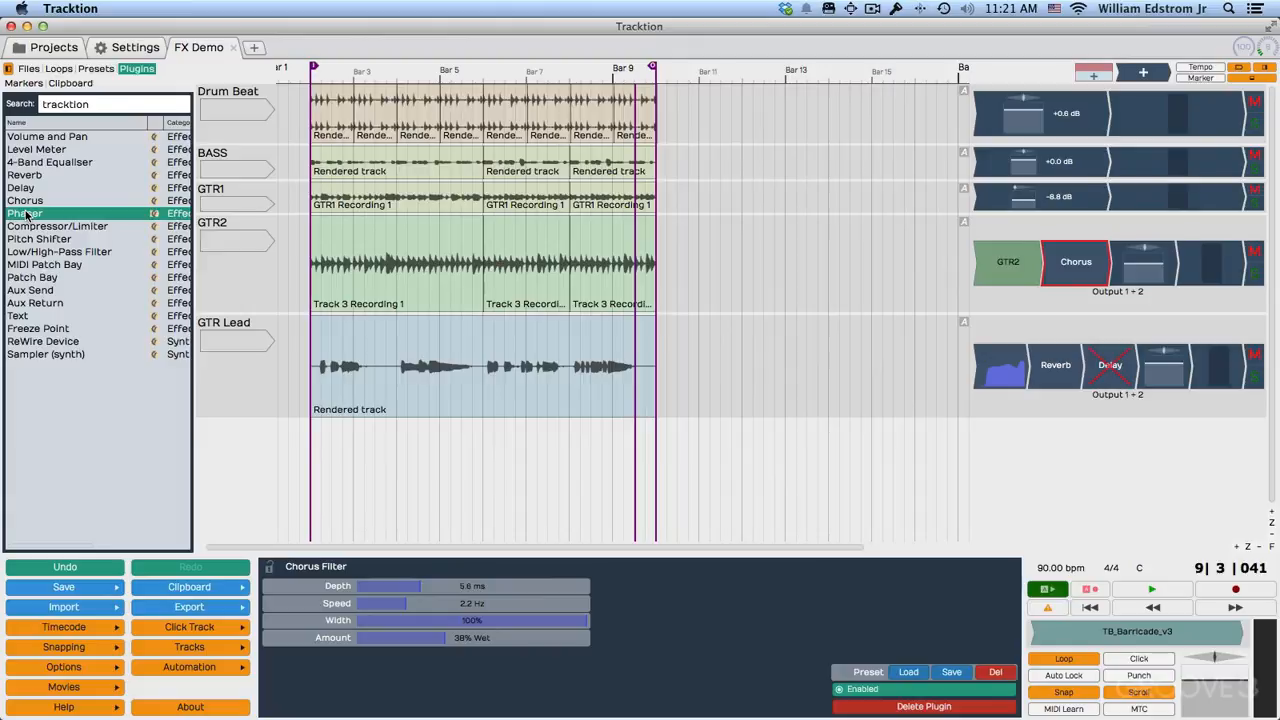
pyautogui.moveTo(366, 293); pyautogui.dragTo(983, 204)
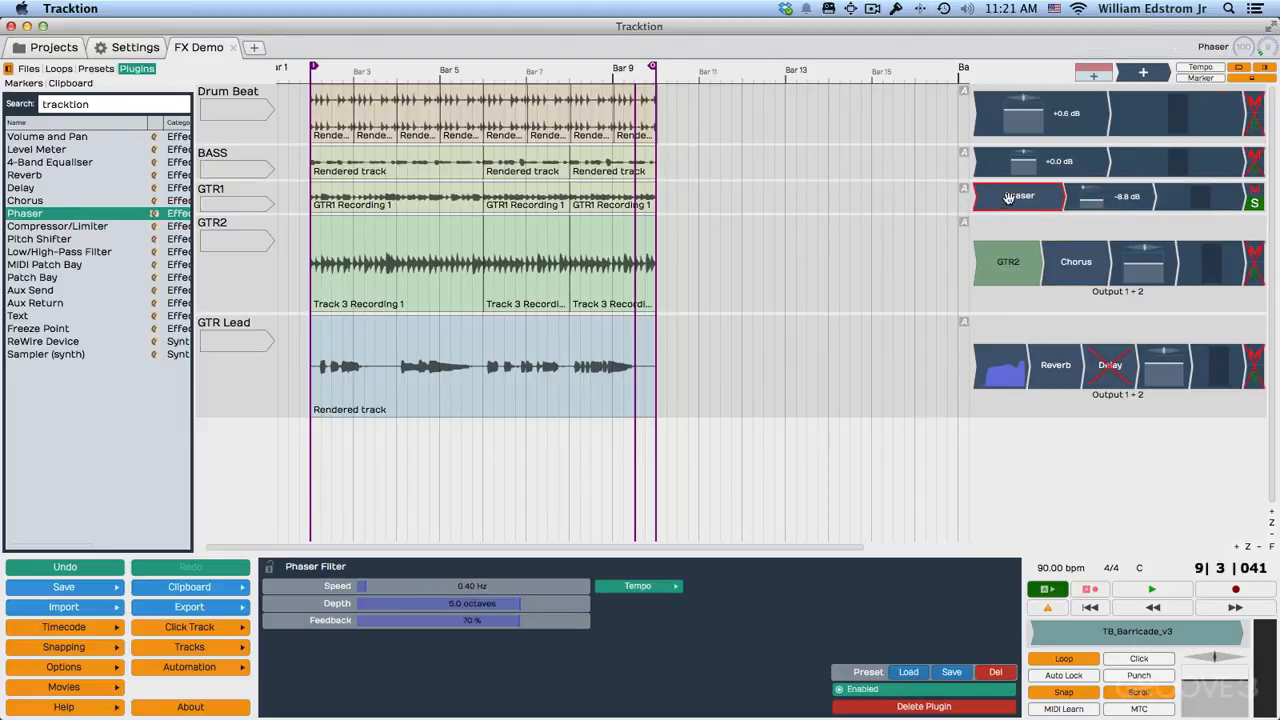
pyautogui.press('space')
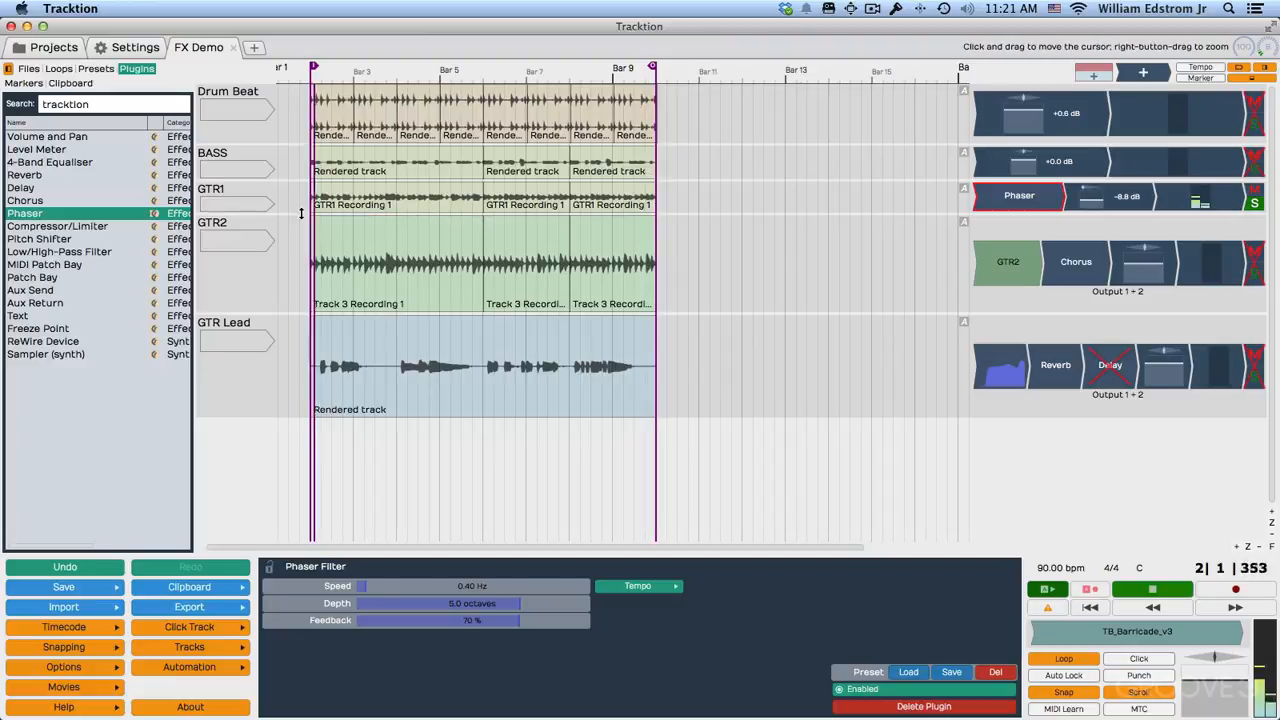
# Enlarge the GTR1 track and pan GTR2 about 0.612 right.
pyautogui.moveTo(306, 216); pyautogui.dragTo(305, 272)
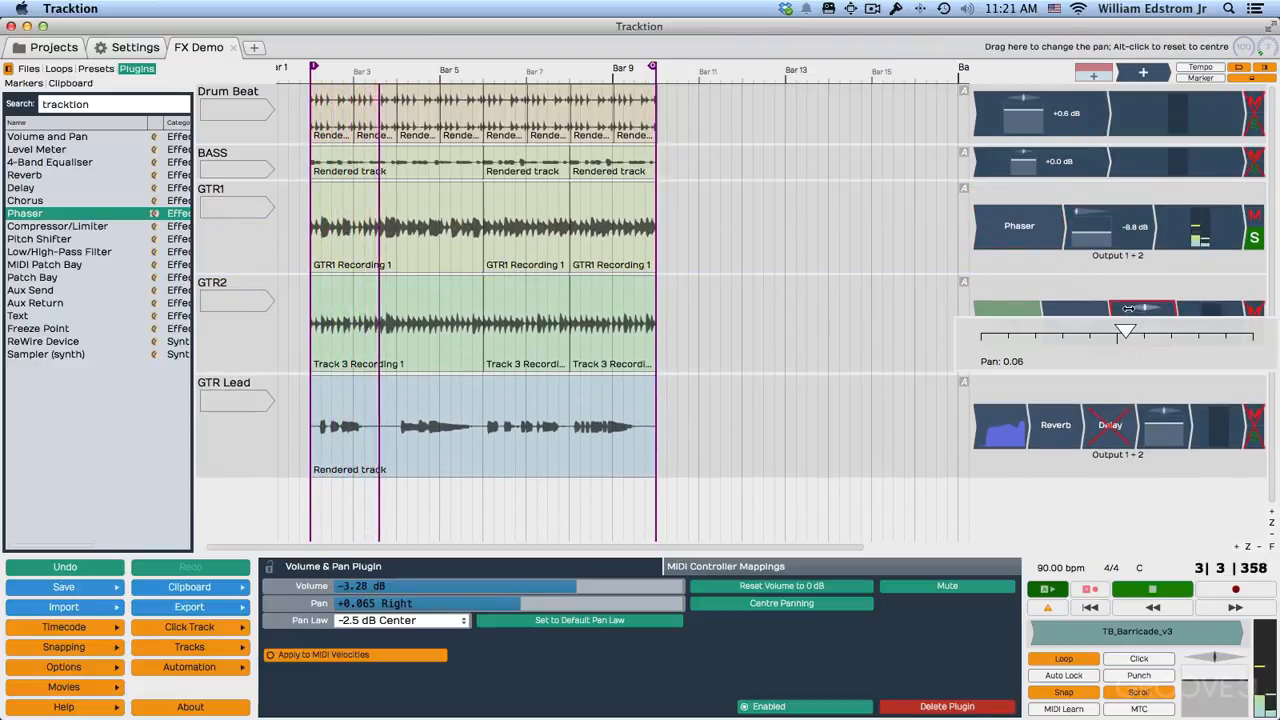
pyautogui.moveTo(1146, 308); pyautogui.dragTo(1187, 307)
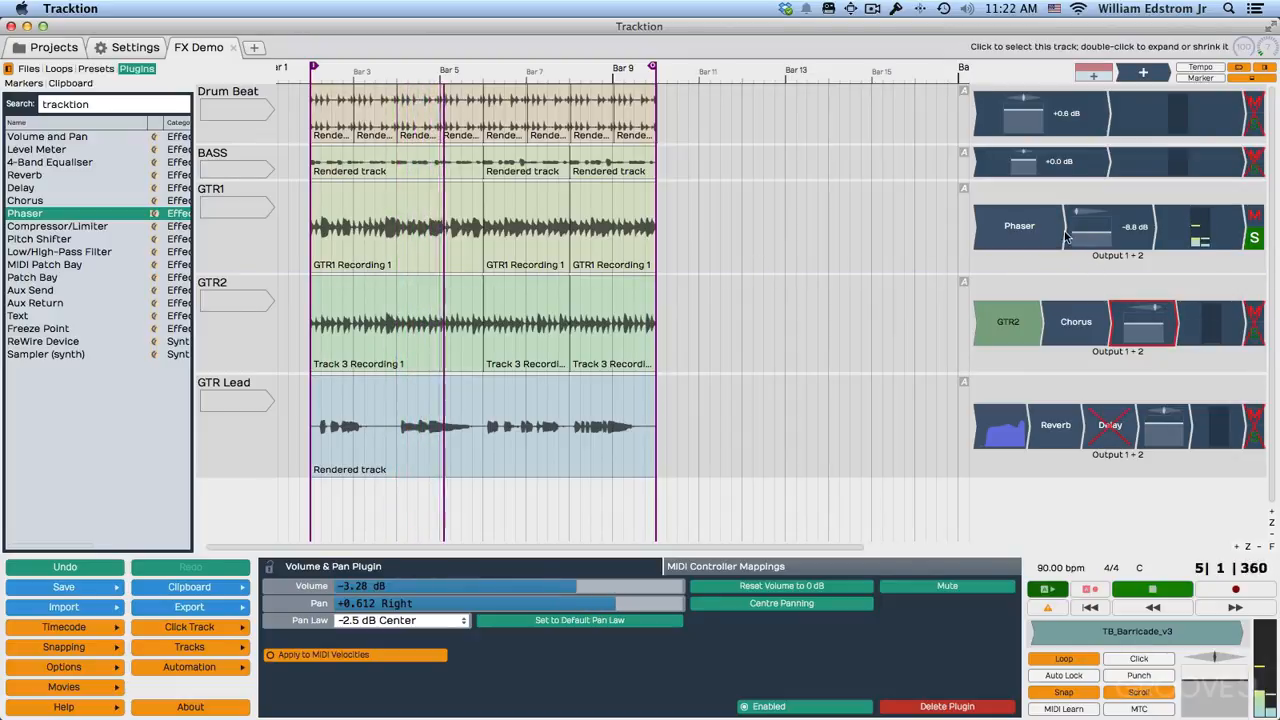
# Set the GTR1 phaser's speed to 0.94 Hz, depth to 4.6 octaves and feedback to 46%, and unsolo GTR1.
pyautogui.click(1019, 226)
pyautogui.moveTo(380, 586)
pyautogui.mouseDown()
pyautogui.moveTo(392, 589)
pyautogui.moveTo(378, 587)
pyautogui.mouseUp()
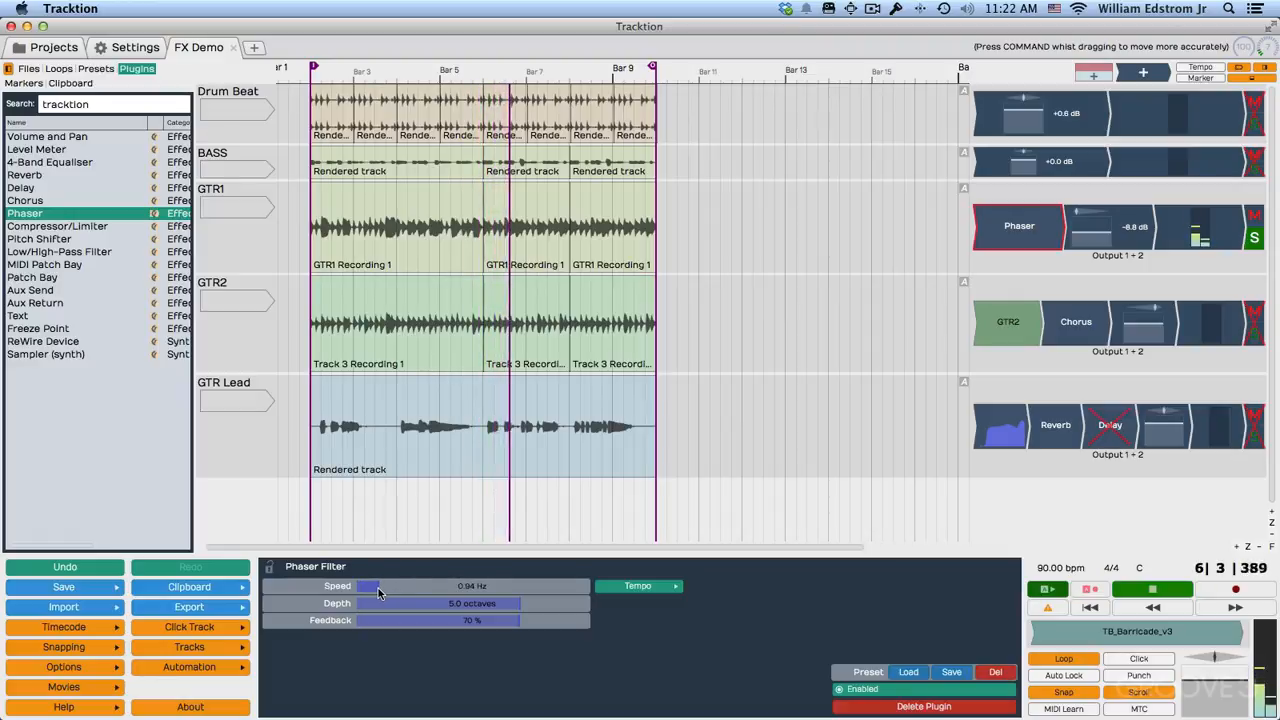
pyautogui.moveTo(508, 610); pyautogui.dragTo(466, 621)
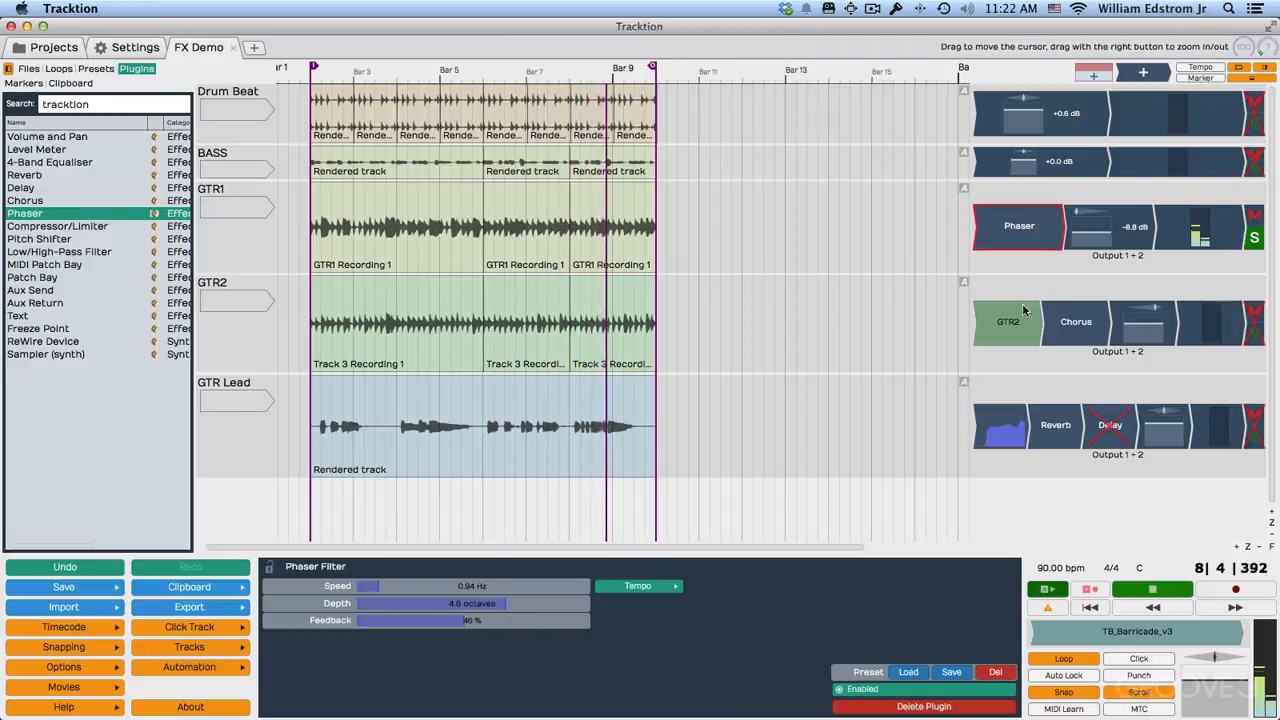
pyautogui.click(1254, 239)
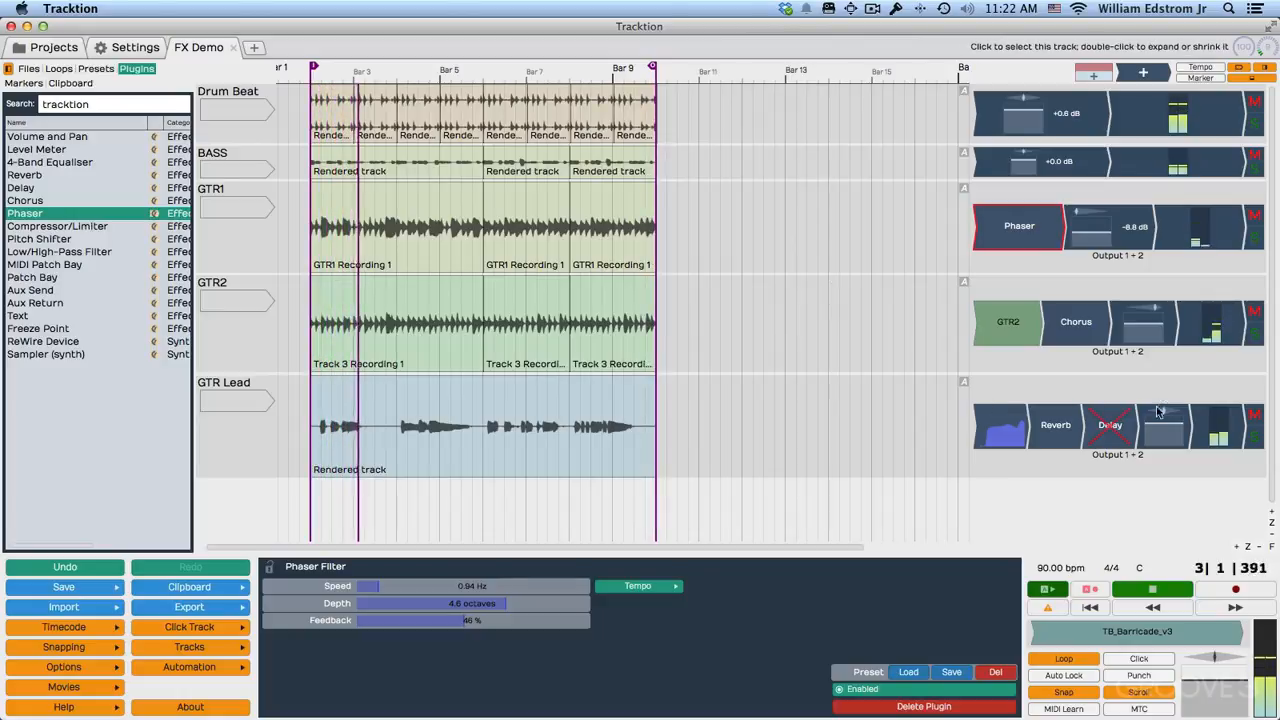
# Re-enable the GTR Lead delay with 146 ms length and 22% wet, move it before the reverb, and audition the mix.
pyautogui.click(1111, 426)
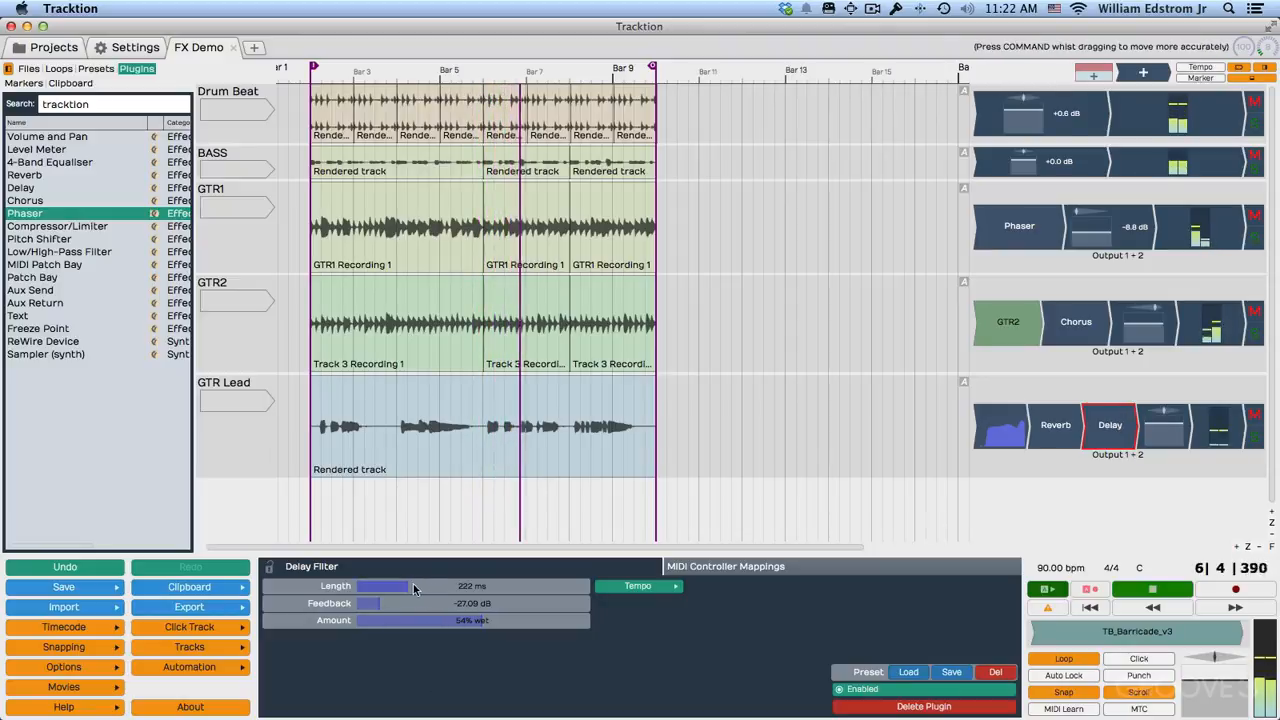
pyautogui.moveTo(405, 588); pyautogui.dragTo(405, 625)
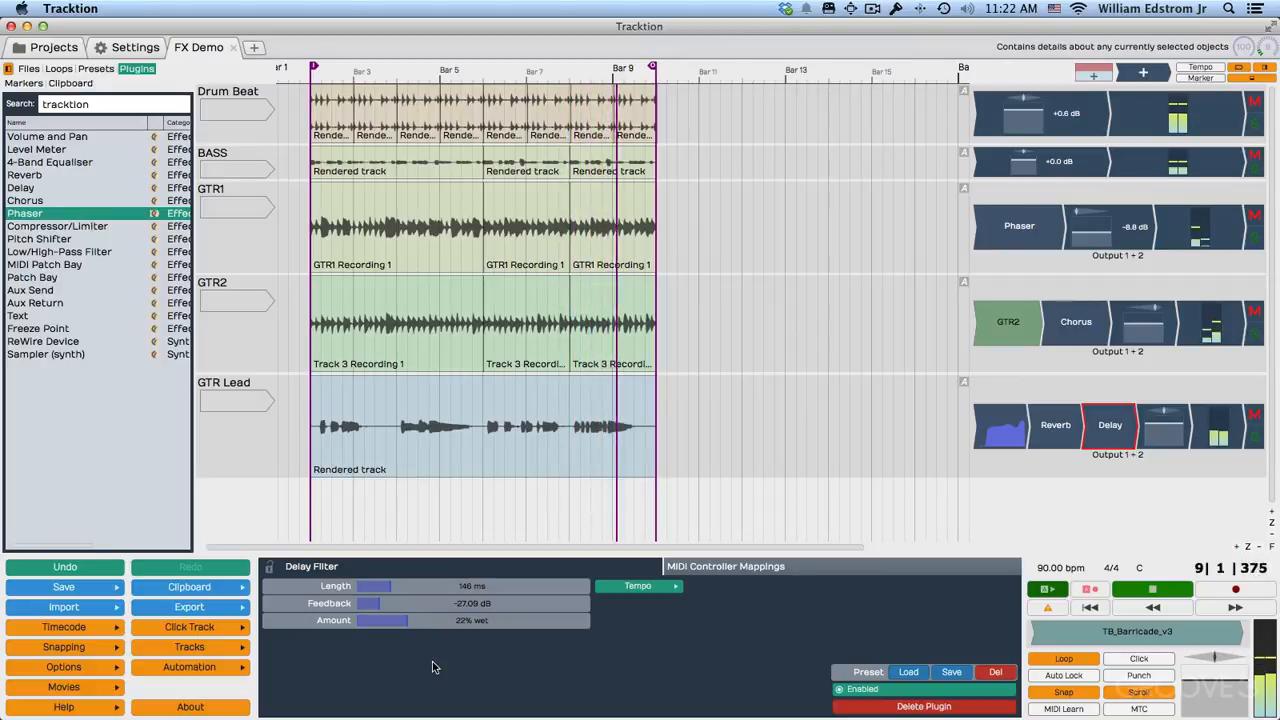
pyautogui.press('space')
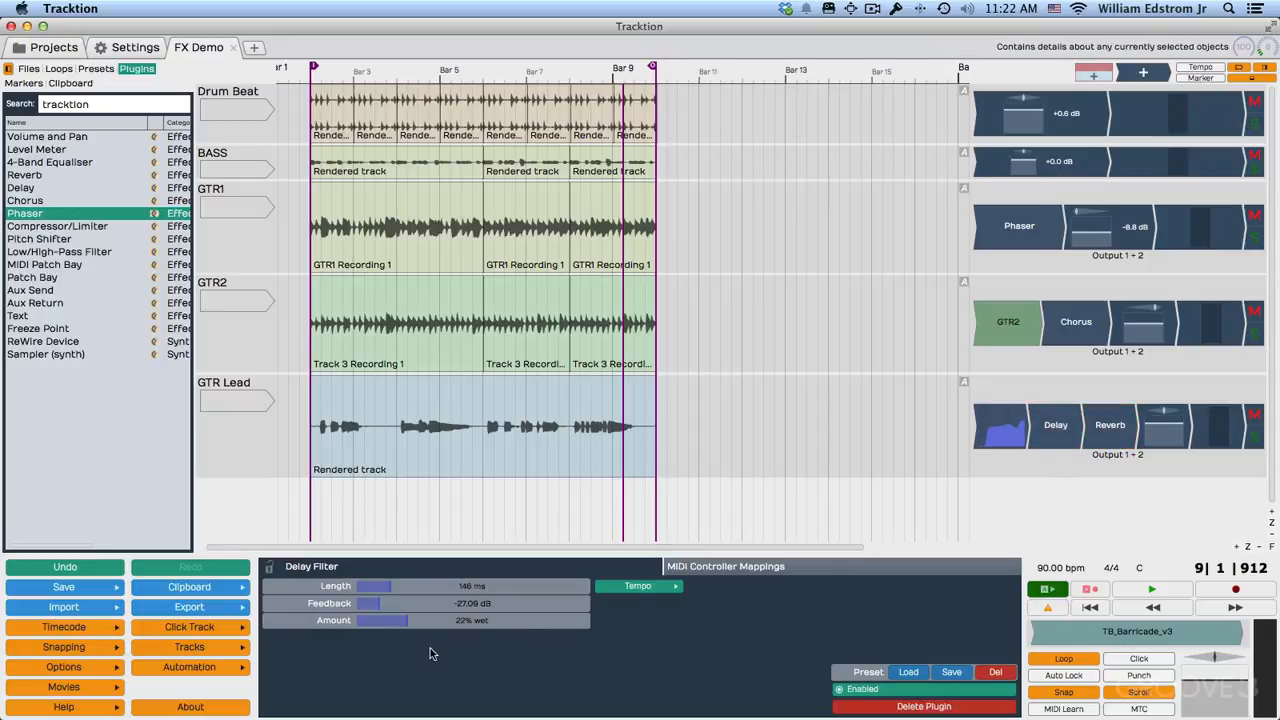
pyautogui.press('space')
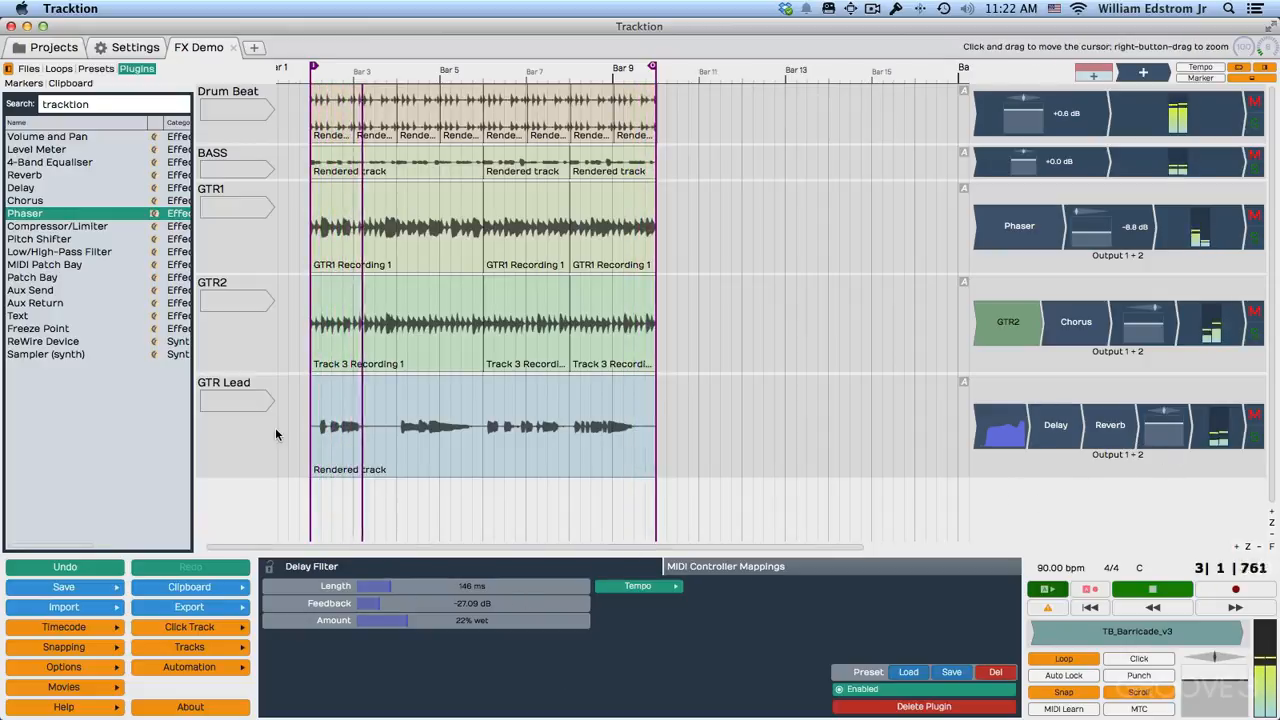
pyautogui.press('space')
# Insert a Compressor/Limiter on the Drum Beat track with a level meter before and after it, and select the compressor.
pyautogui.moveTo(72, 236); pyautogui.dragTo(997, 116)
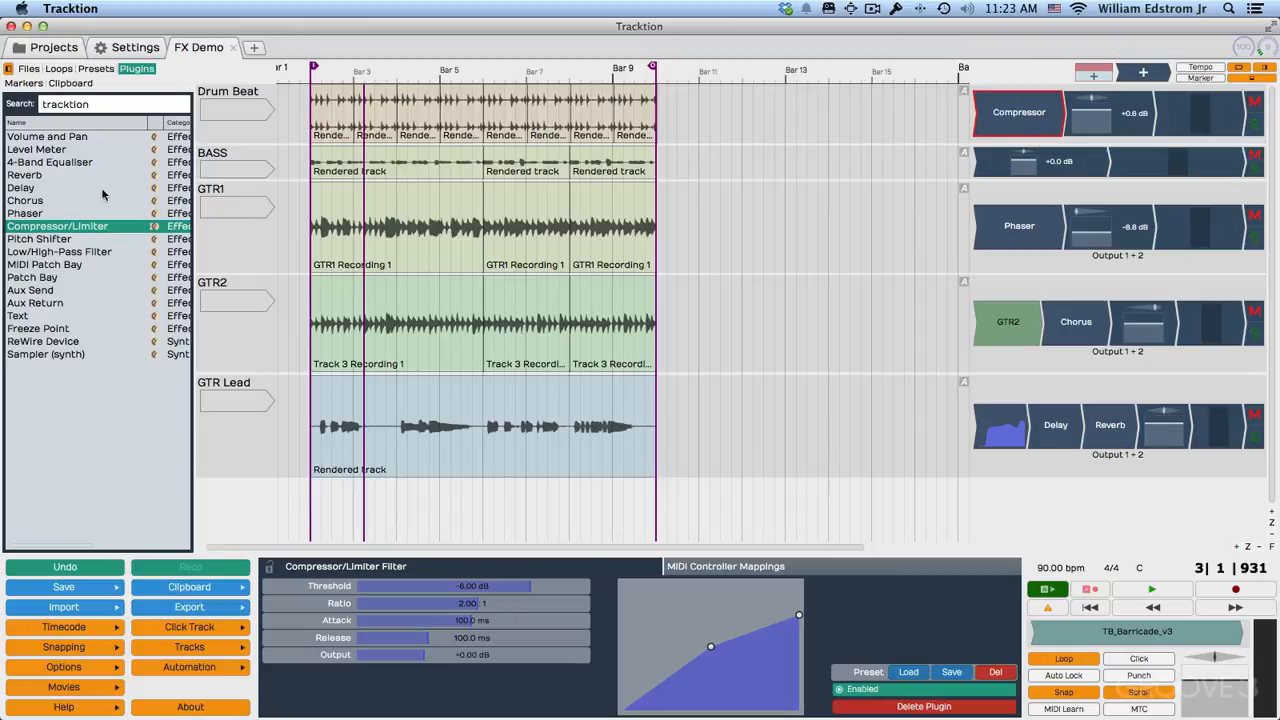
pyautogui.moveTo(52, 152); pyautogui.dragTo(938, 124)
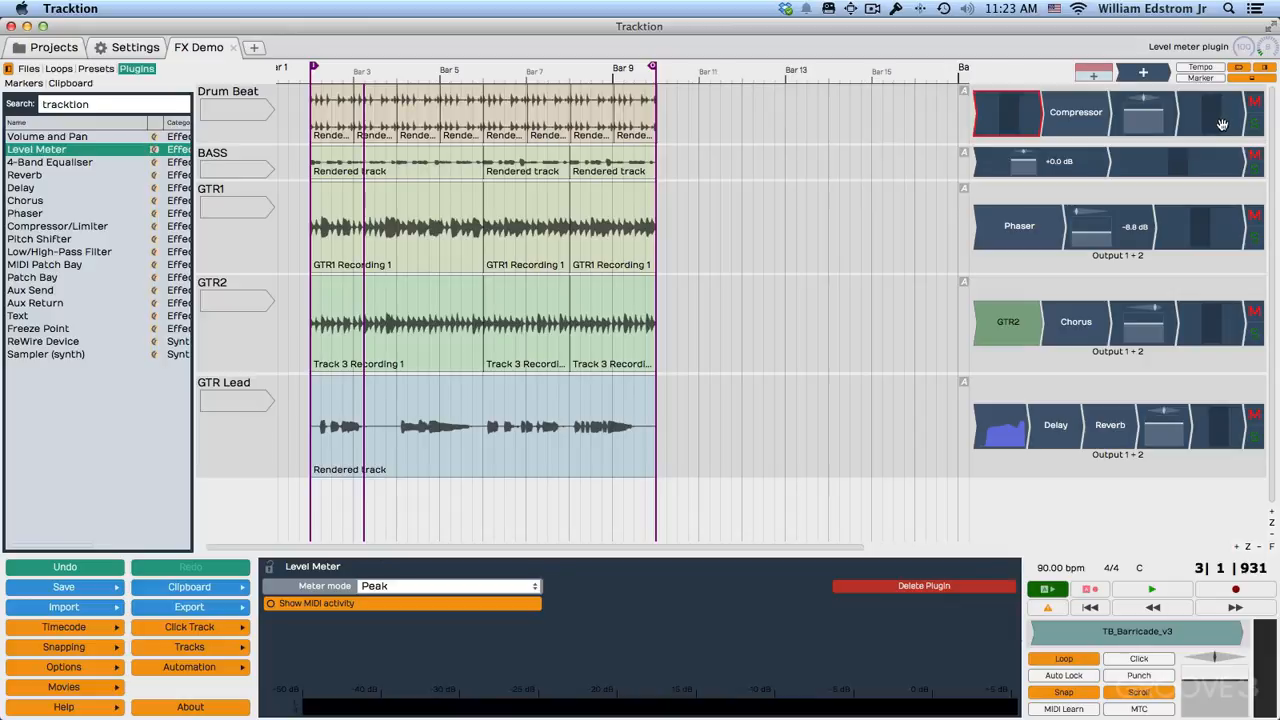
pyautogui.click(1084, 130)
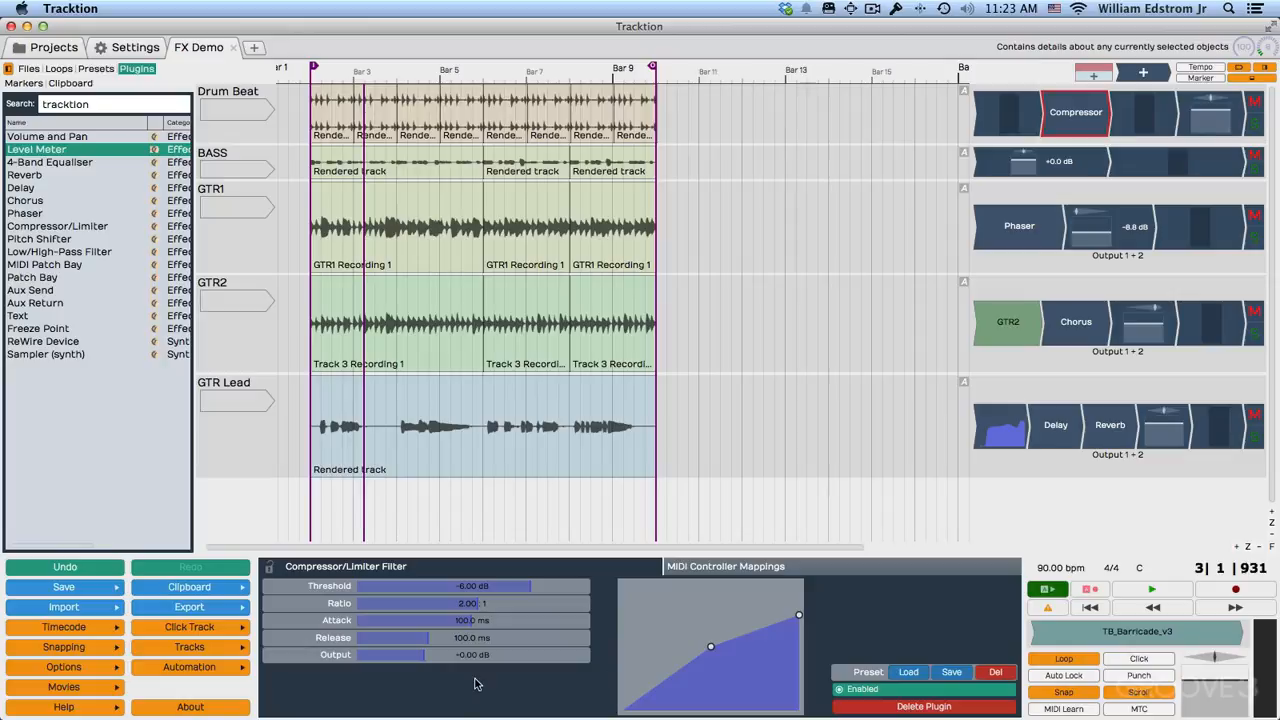
# Play the drums with compressor threshold -11.16 dB, ratio 3.49:1 and attack 23.8 ms, and solo the Drum Beat track.
pyautogui.press('space')
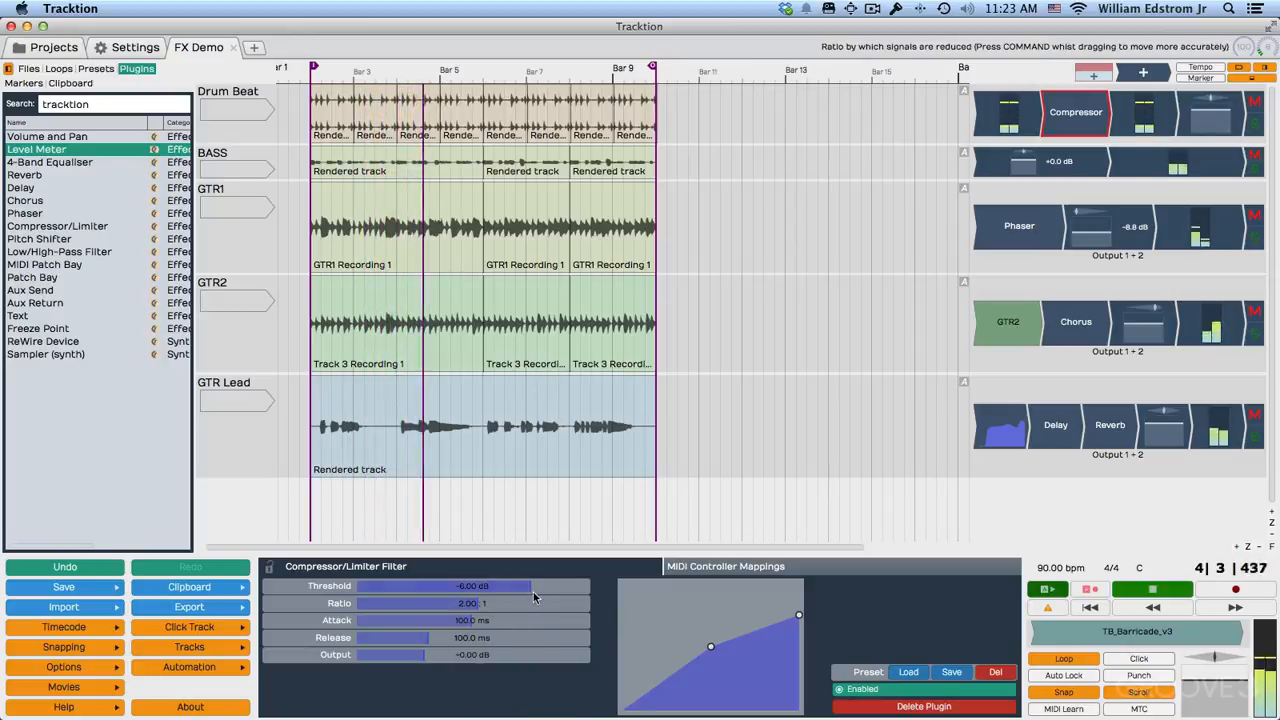
pyautogui.moveTo(533, 592); pyautogui.dragTo(383, 620)
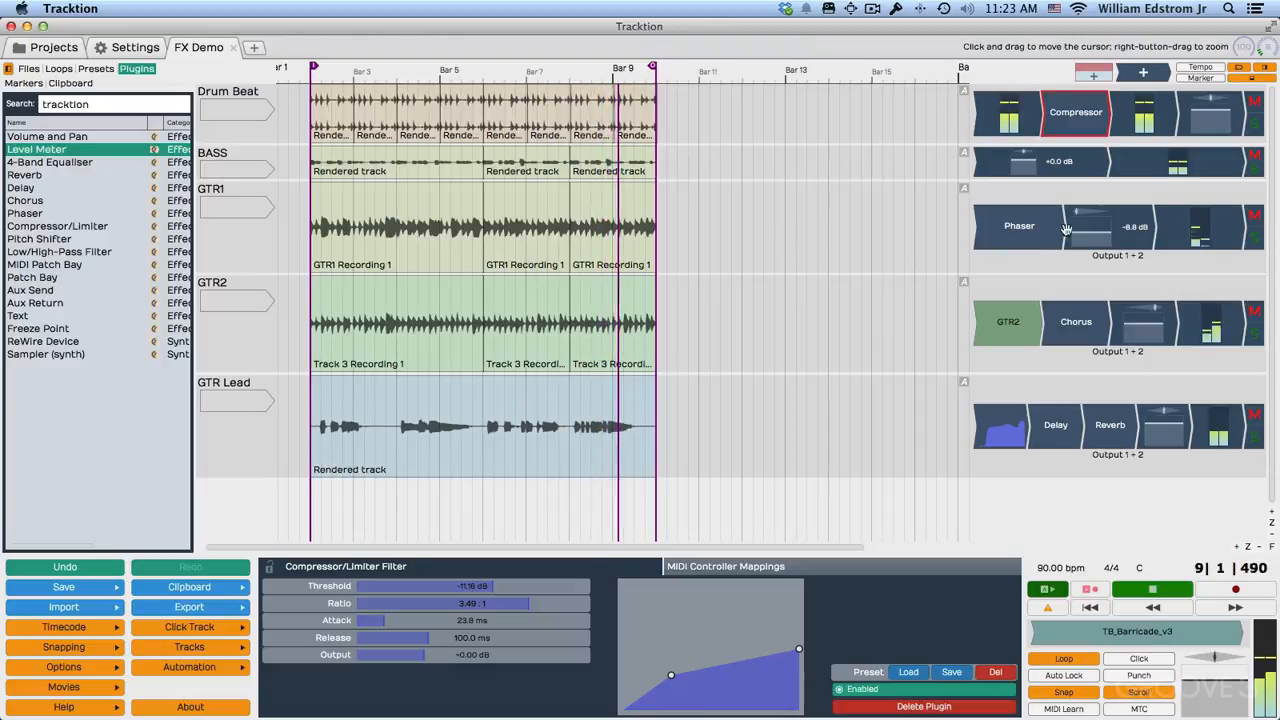
pyautogui.click(1254, 120)
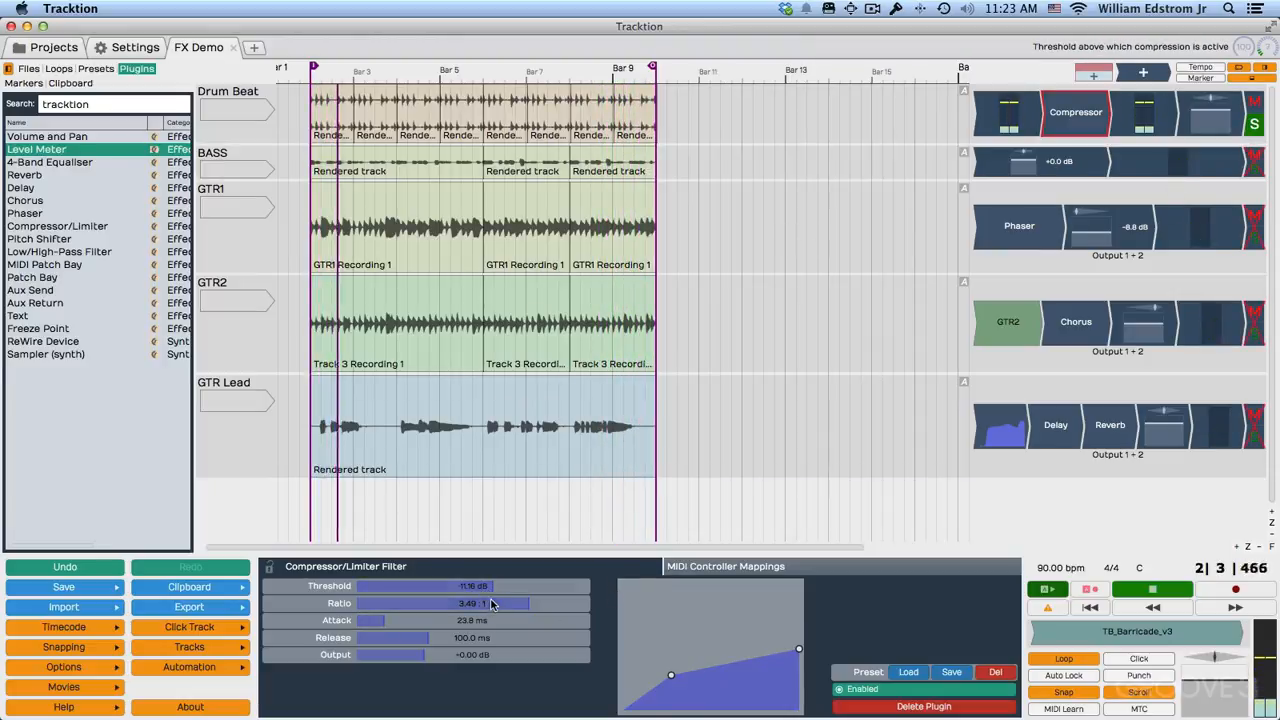
# Try heavier drum compression with threshold -39.64 dB, ratio 3.41:1, attack 18.3 ms and release 79.2 ms, and stop playback.
pyautogui.moveTo(529, 603); pyautogui.dragTo(369, 589)
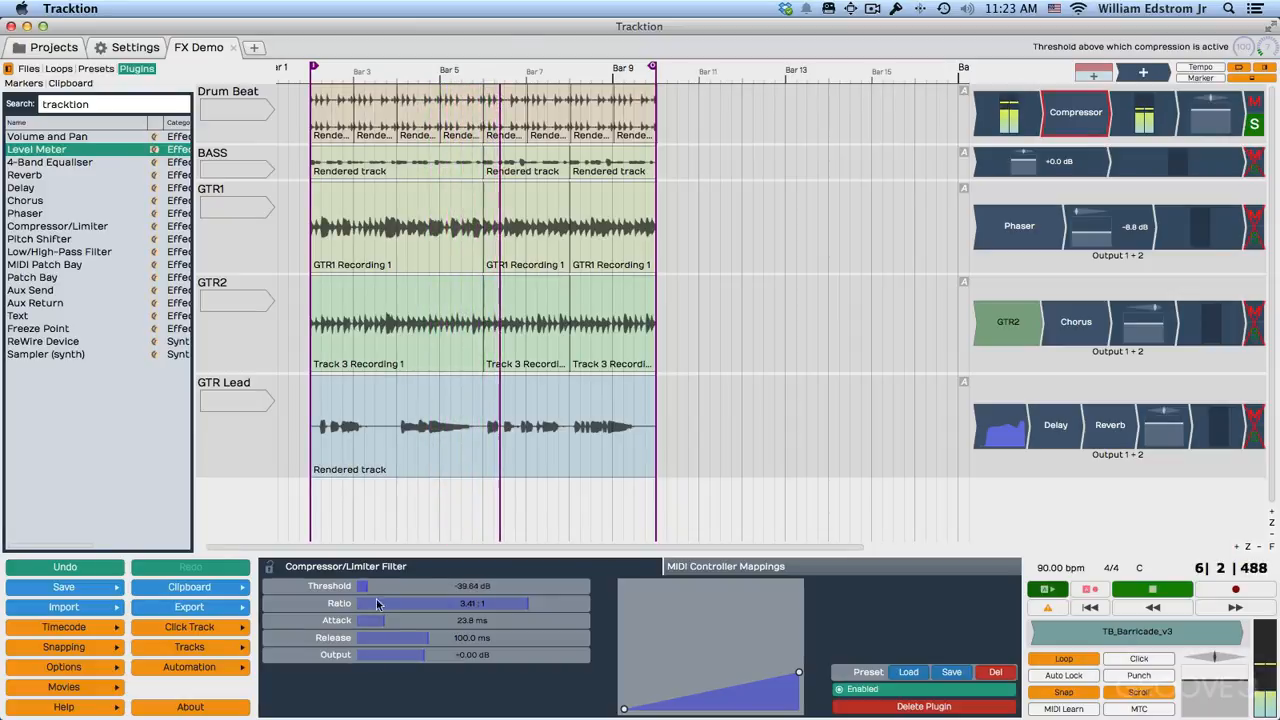
pyautogui.moveTo(422, 645); pyautogui.dragTo(369, 624)
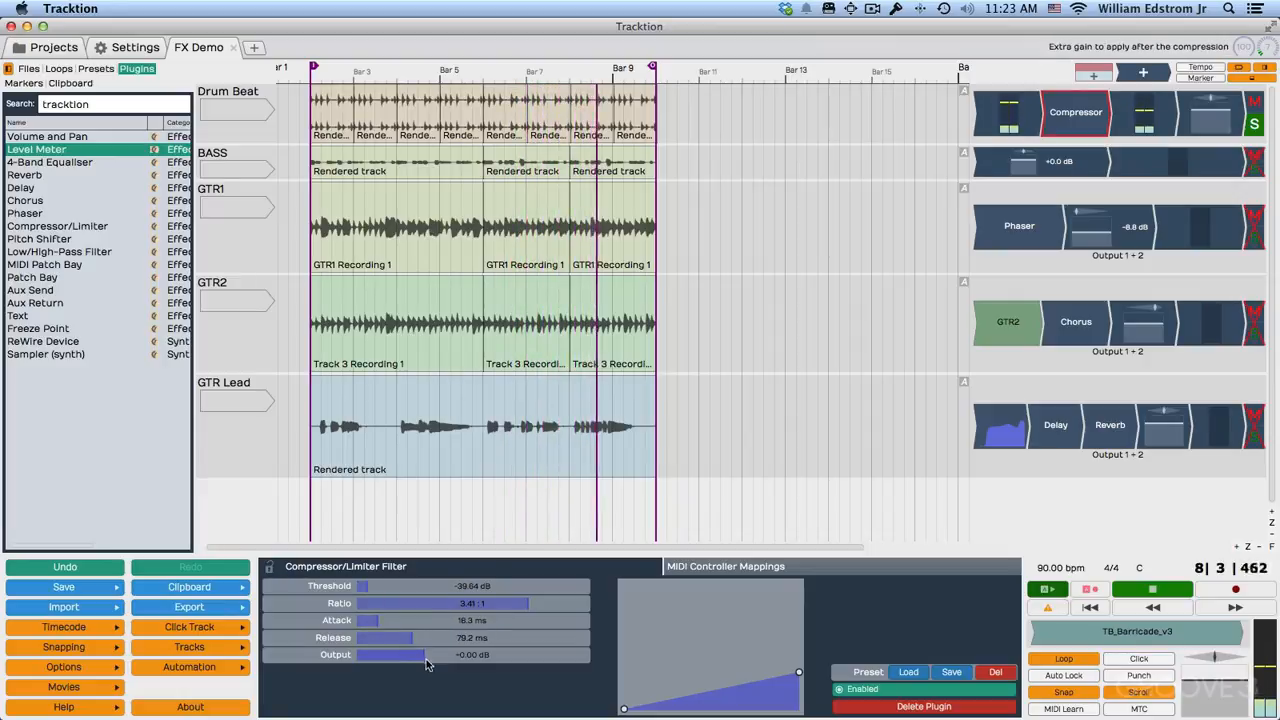
pyautogui.press('space')
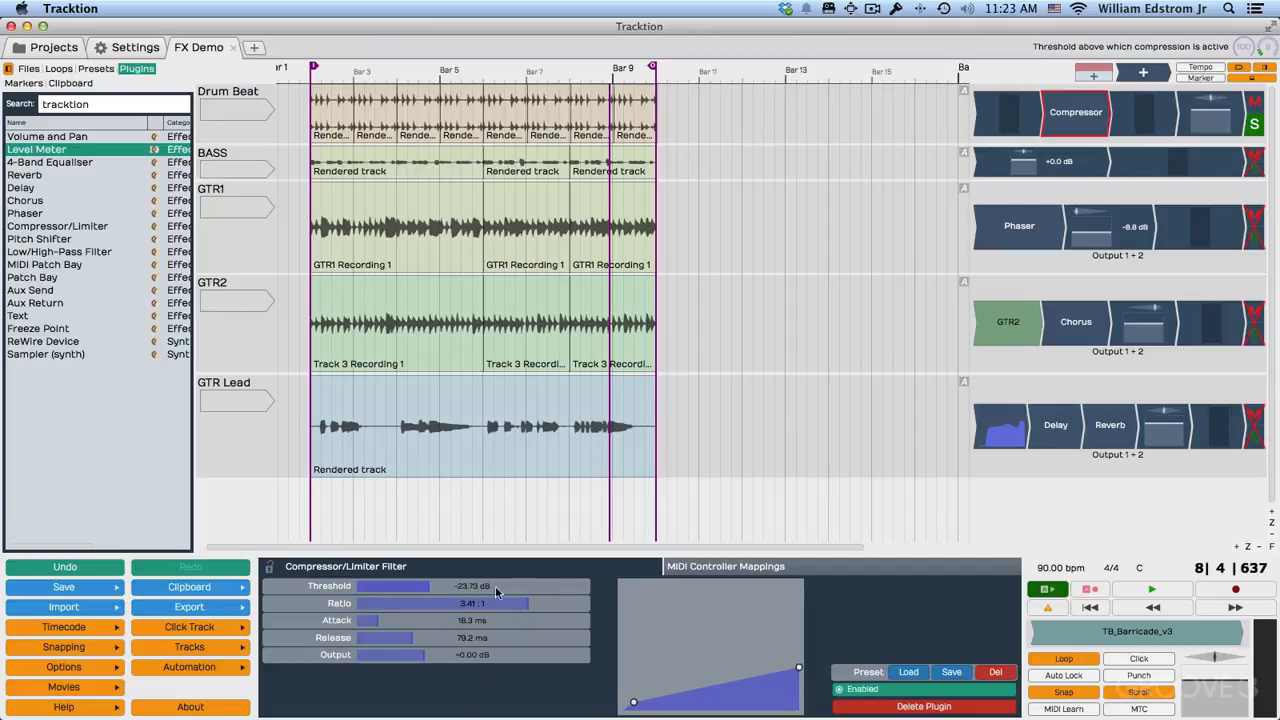
# Set the drum compressor's ratio to 12.07:1 and its threshold to 0 dB.
pyautogui.moveTo(432, 589); pyautogui.dragTo(586, 617)
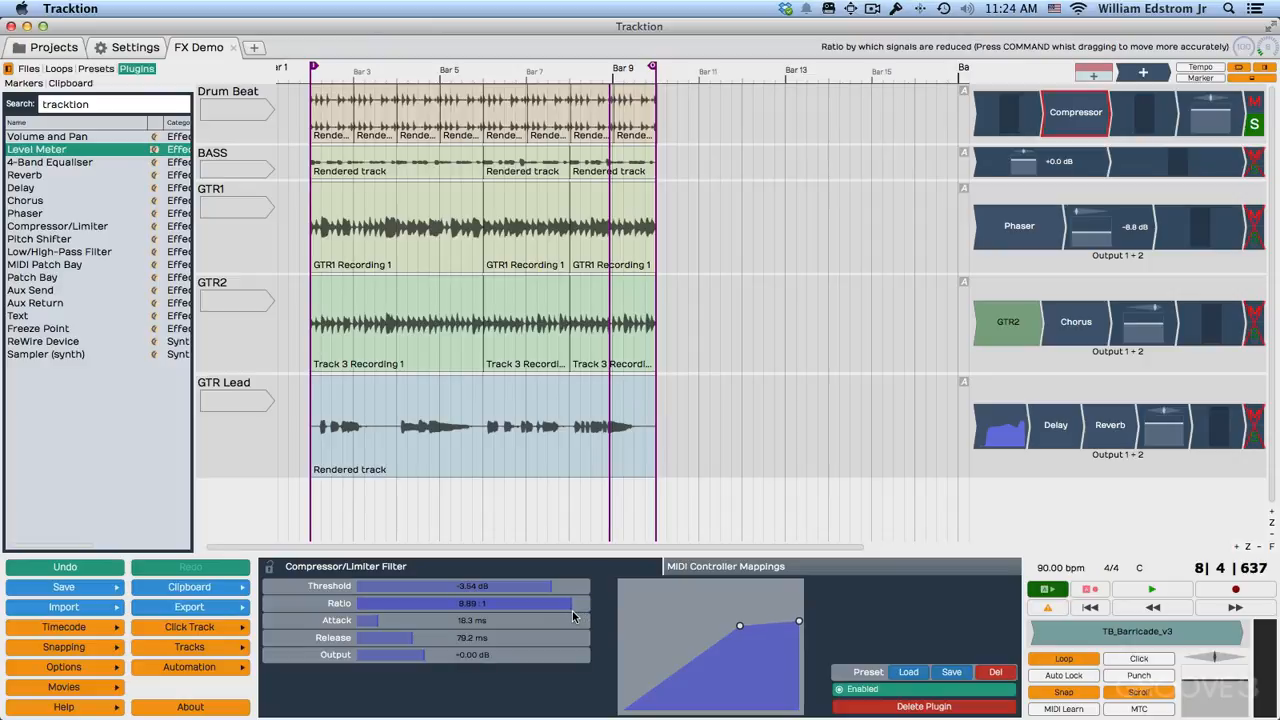
pyautogui.moveTo(575, 610); pyautogui.dragTo(579, 609)
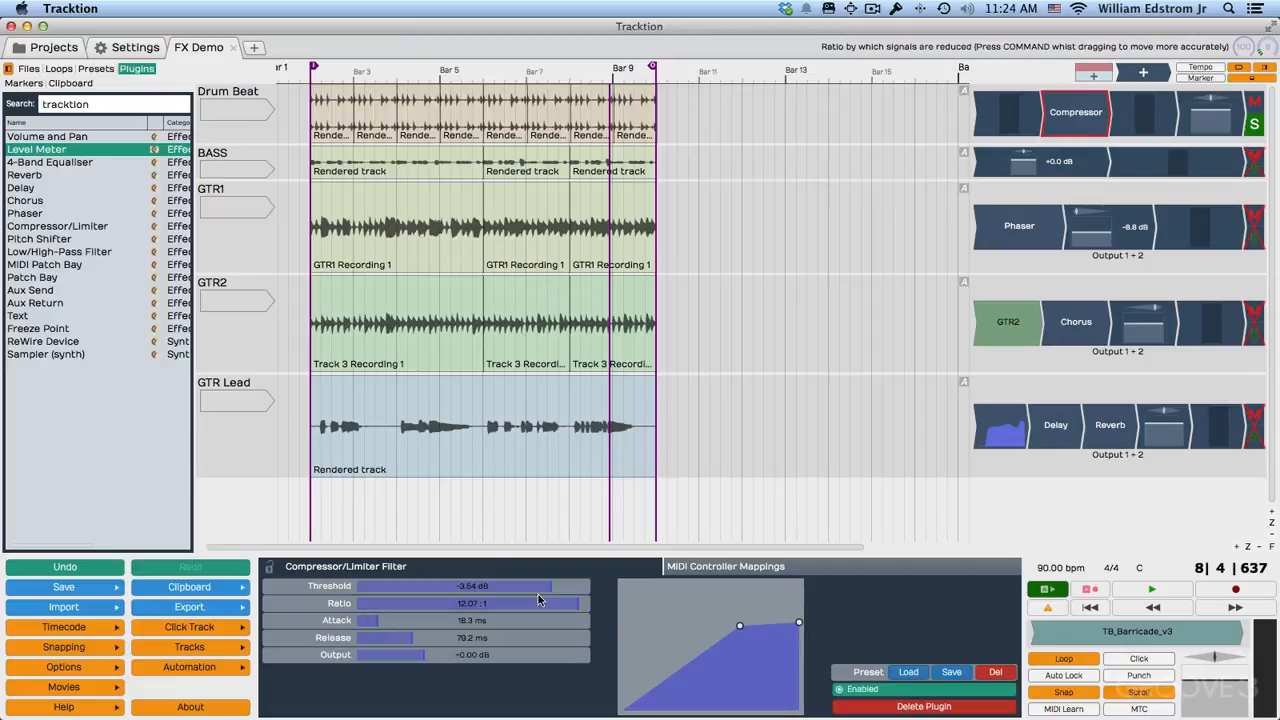
pyautogui.moveTo(552, 588); pyautogui.dragTo(546, 590)
pyautogui.scroll(-1, 997, 118)
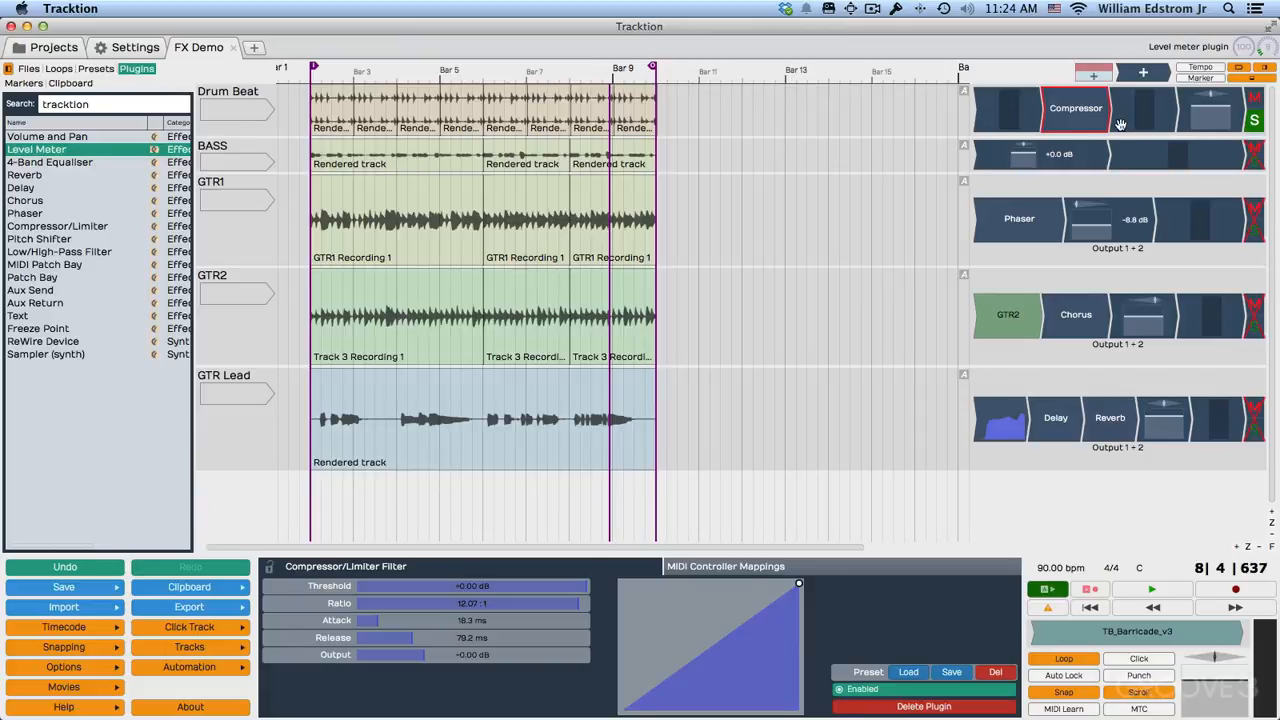
# Add a marker at the playback cursor and set the drum compressor's attack to 8.6 ms and release to 104.3 ms.
pyautogui.press('m')
pyautogui.click(1090, 125)
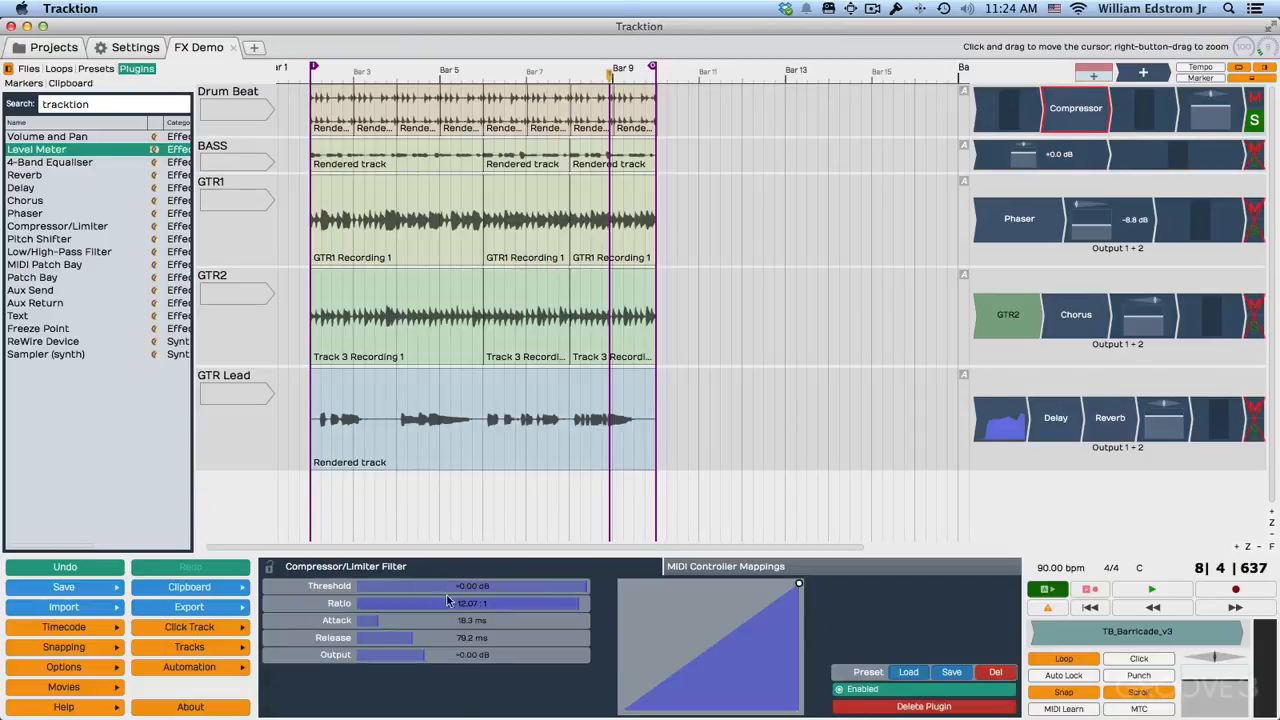
pyautogui.moveTo(390, 625); pyautogui.dragTo(366, 625)
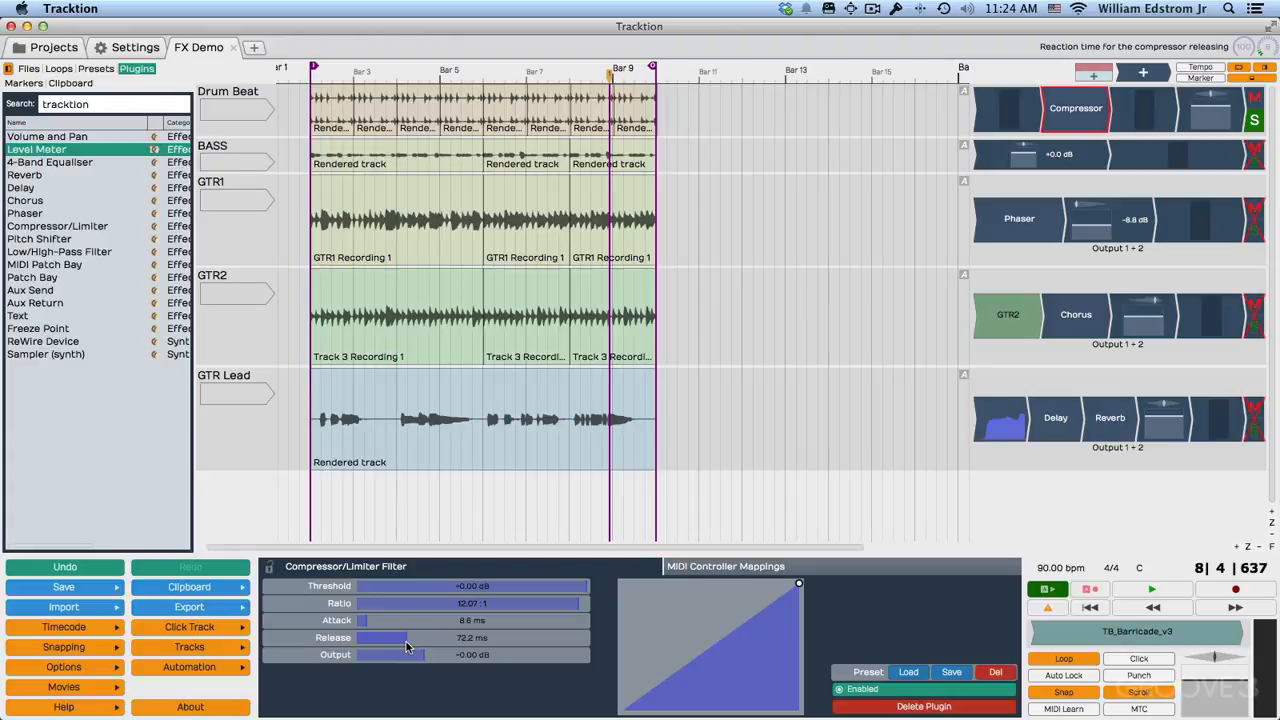
pyautogui.moveTo(406, 643); pyautogui.dragTo(434, 645)
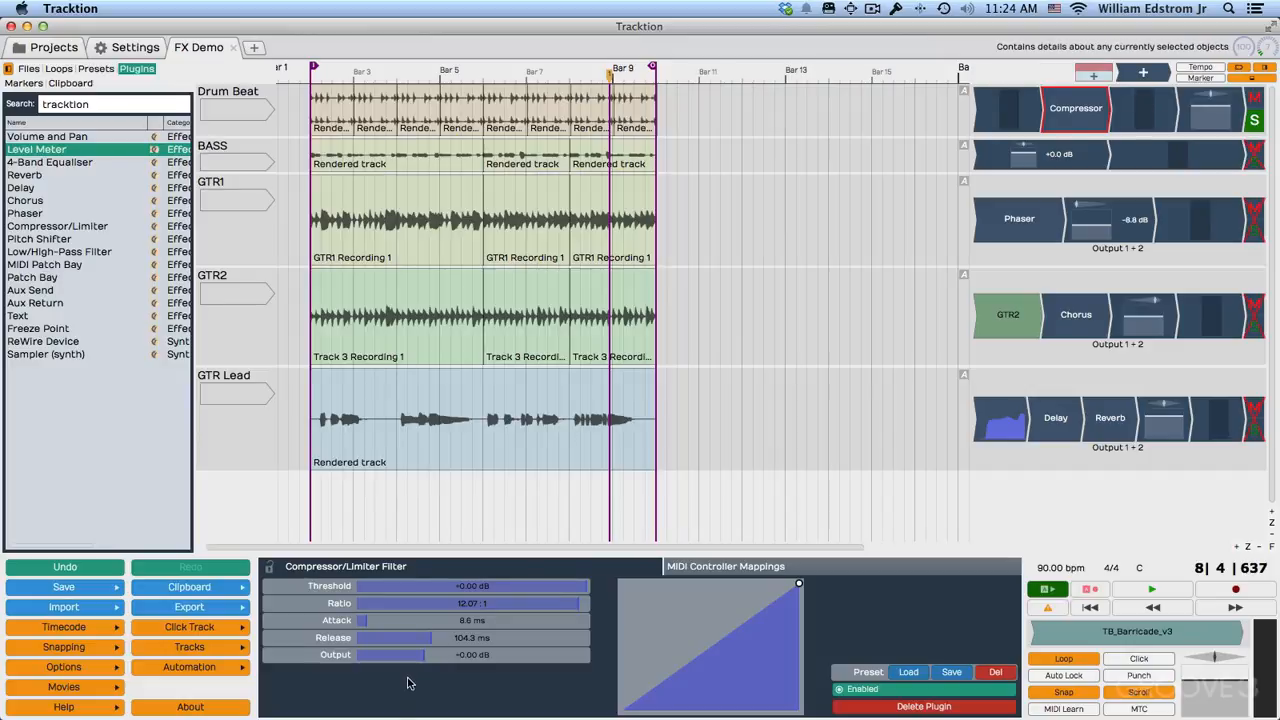
# Play the soloed drums and set the compressor's threshold to -25.60 dB, attack to 23.1 ms, release to 61.2 ms and output to +2.35 dB.
pyautogui.press('space')
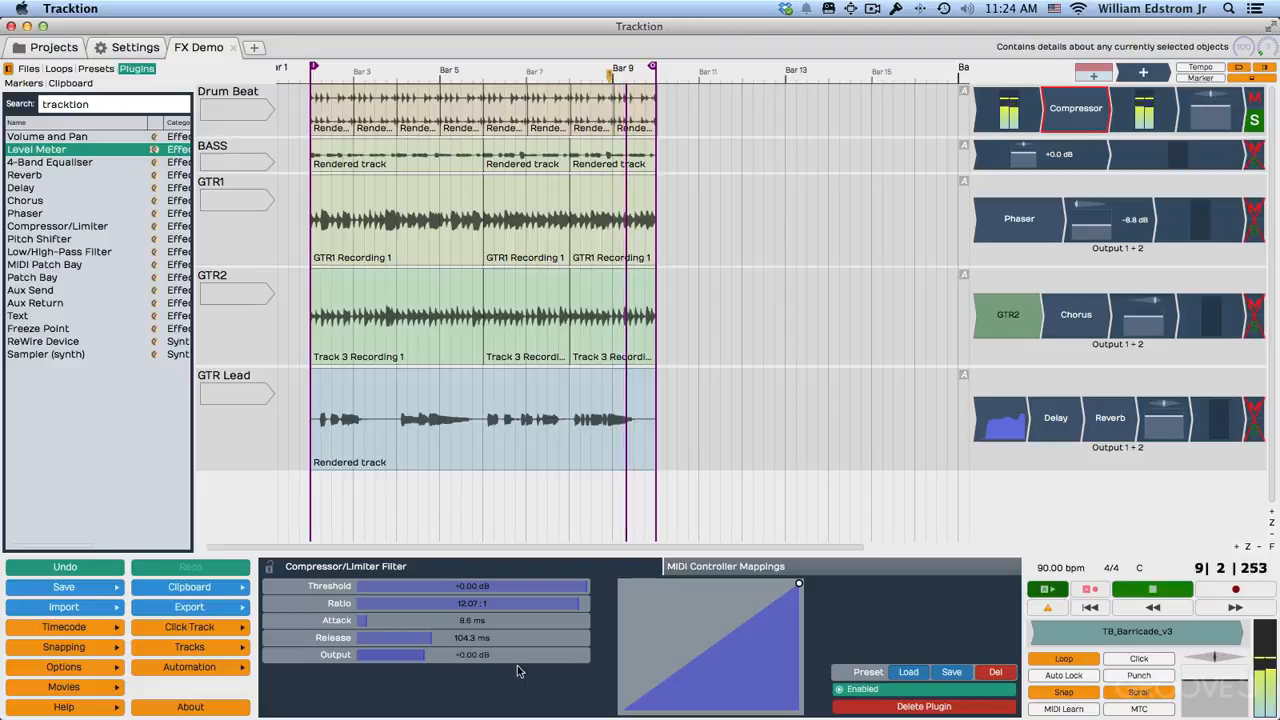
pyautogui.moveTo(582, 590); pyautogui.dragTo(422, 592)
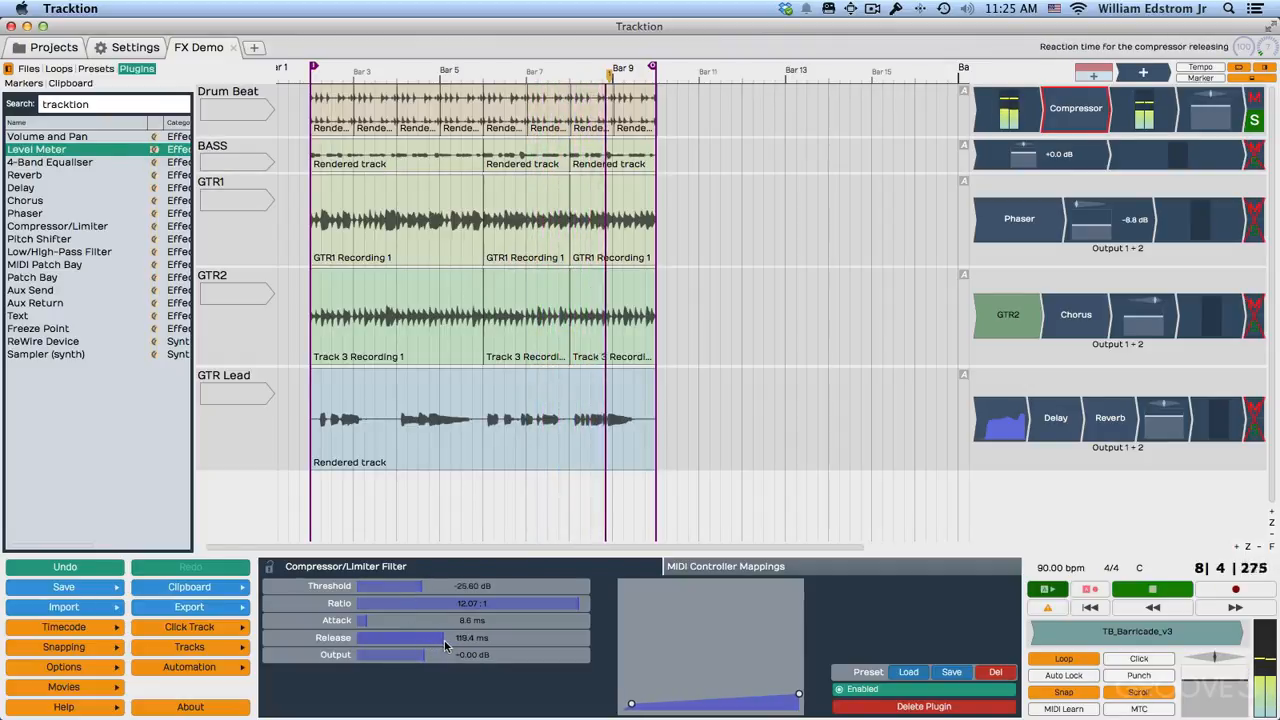
pyautogui.moveTo(420, 643); pyautogui.dragTo(441, 661)
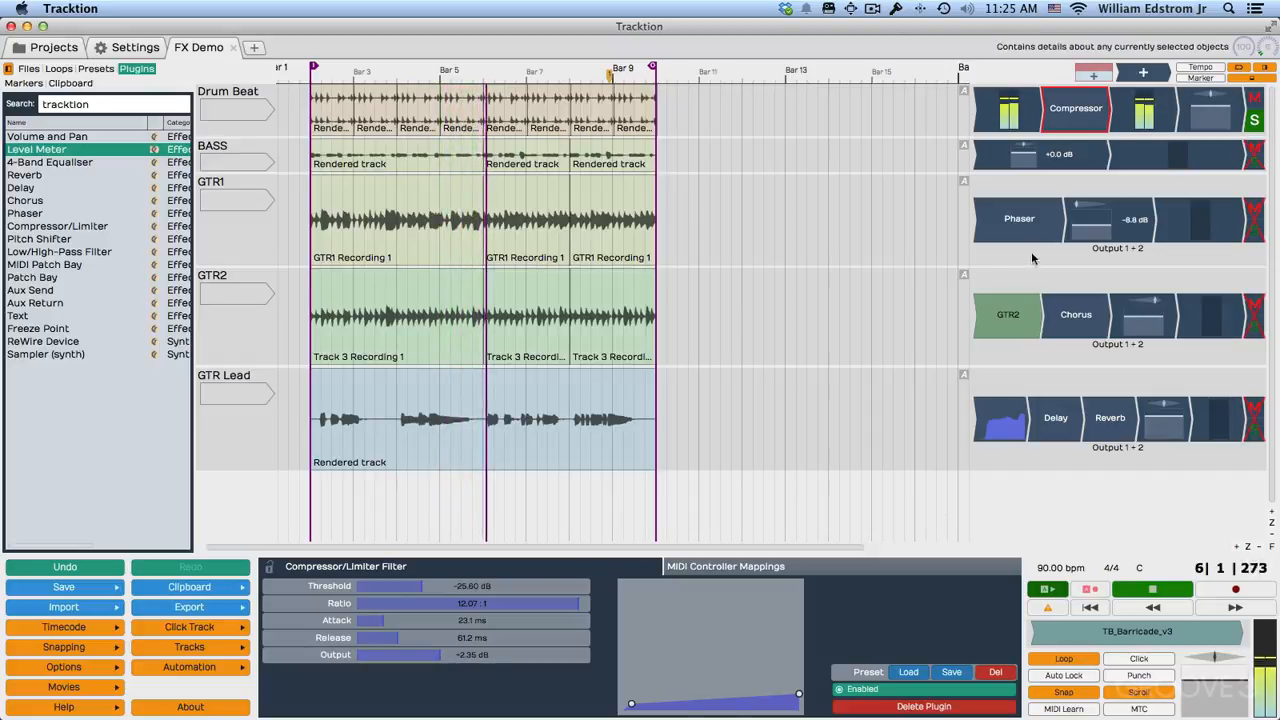
# Compare the drums with the compressor bypassed and re-enabled, and stop playback.
pyautogui.click(1090, 118)
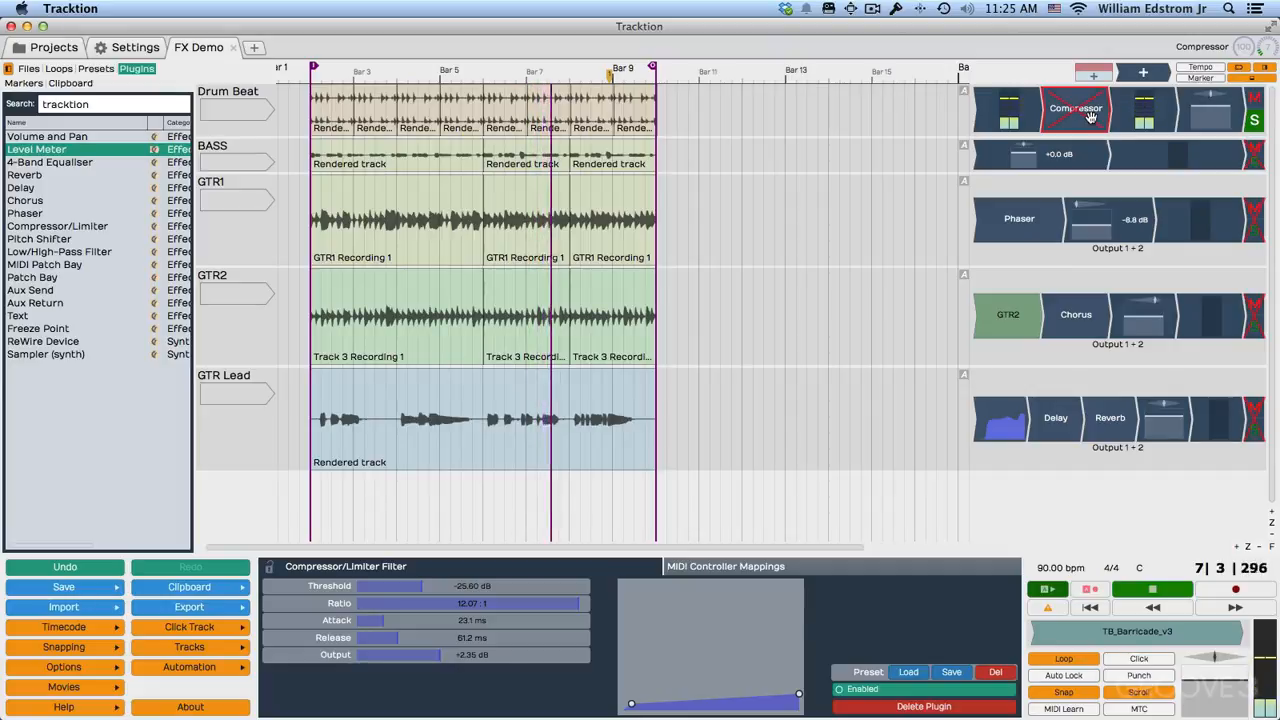
pyautogui.click(1090, 118)
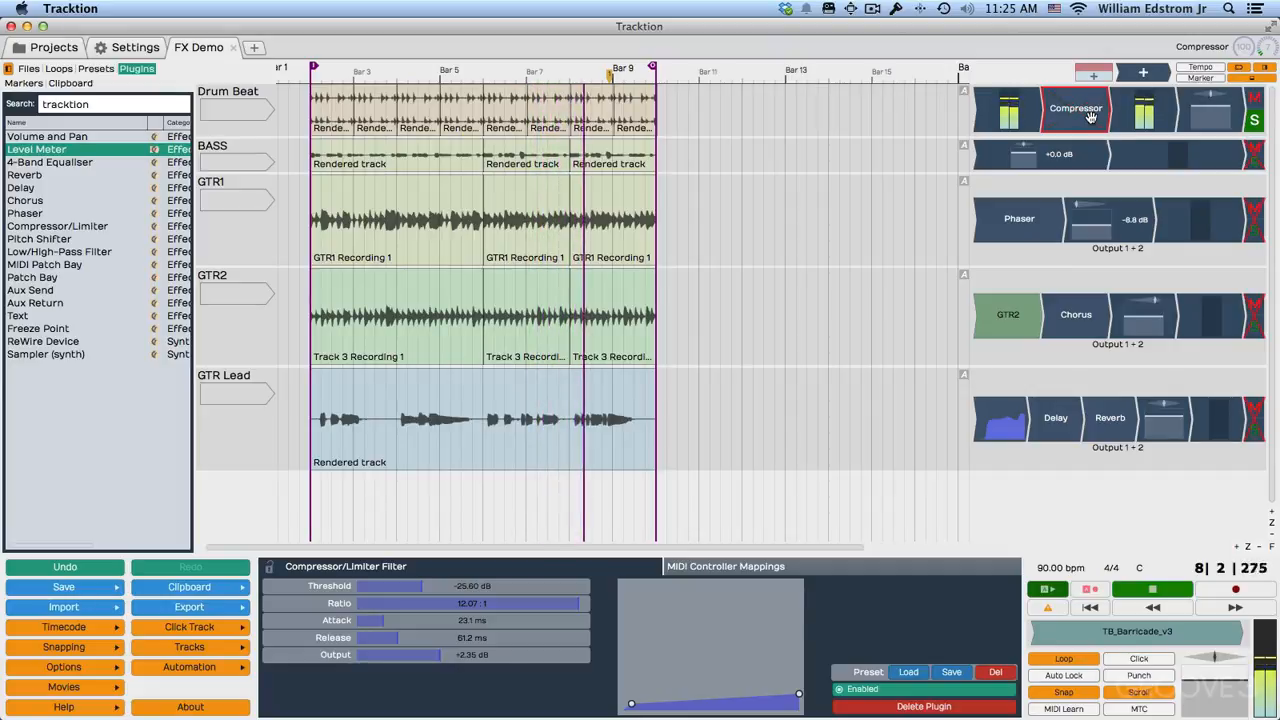
pyautogui.press('space')
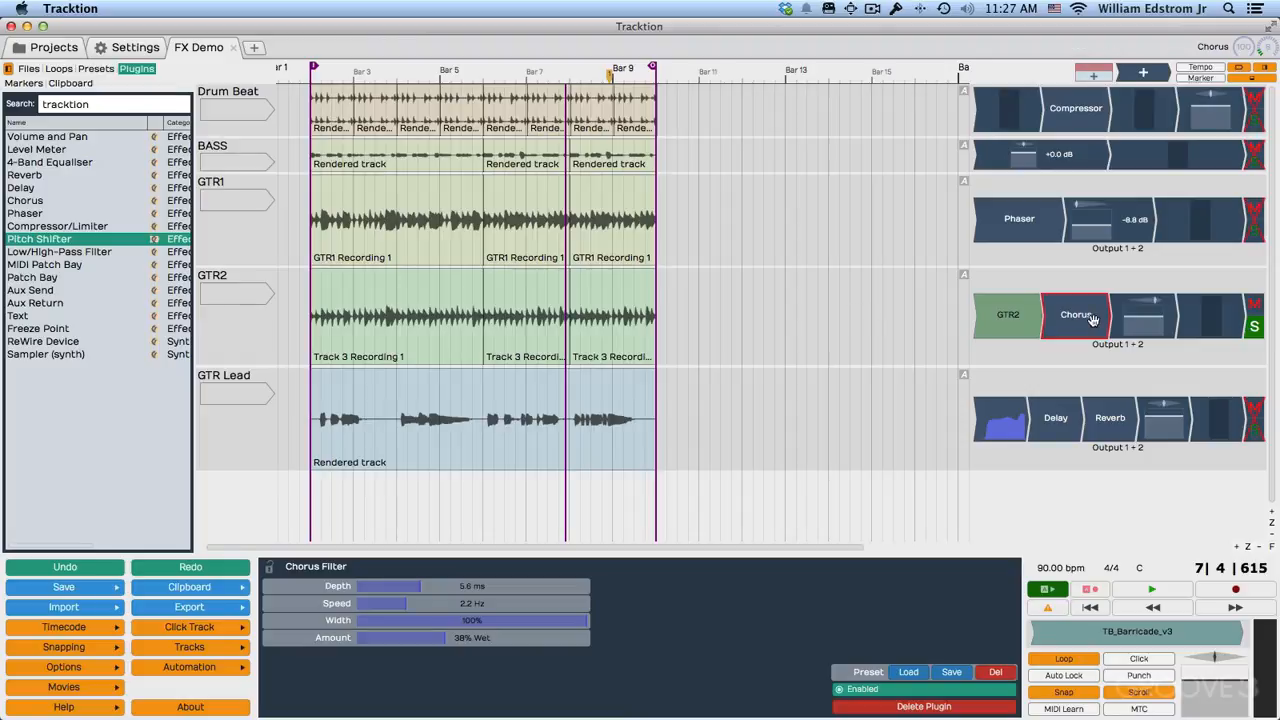
# Insert Tracktion's Pitch Shifter plugin just before the Chorus on the GTR2 track.
pyautogui.click(1028, 313)
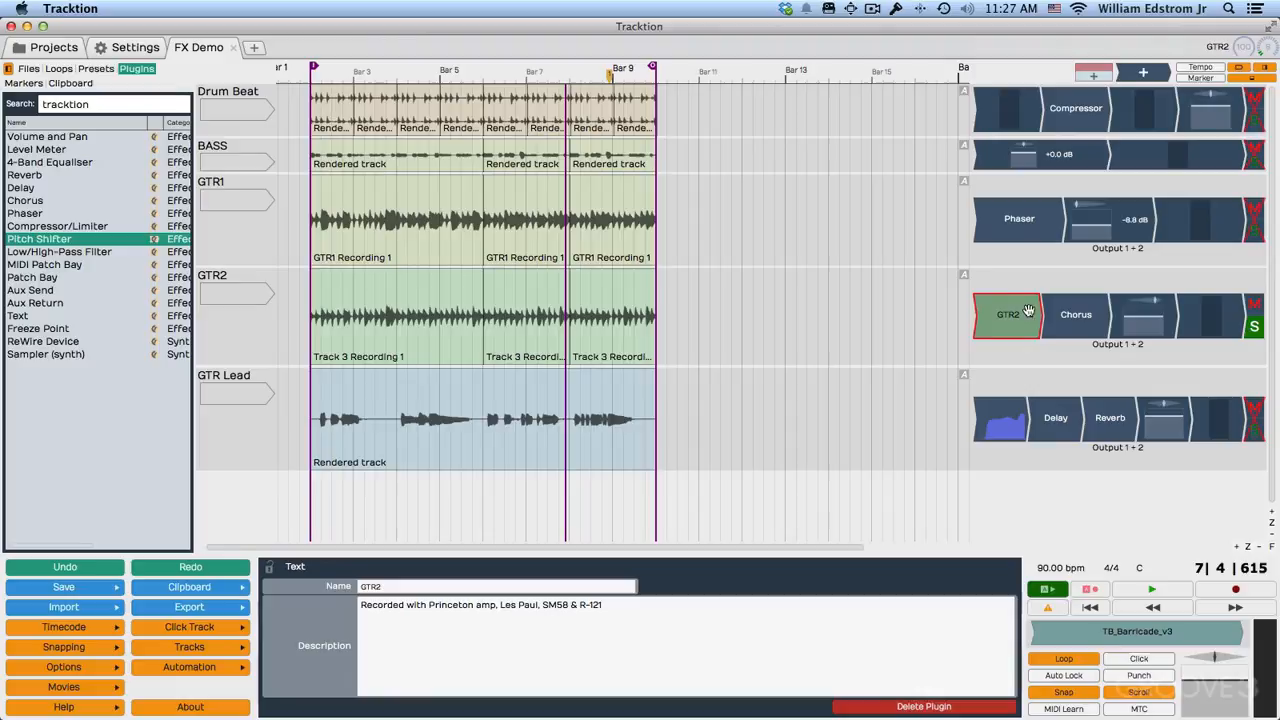
pyautogui.click(1079, 317)
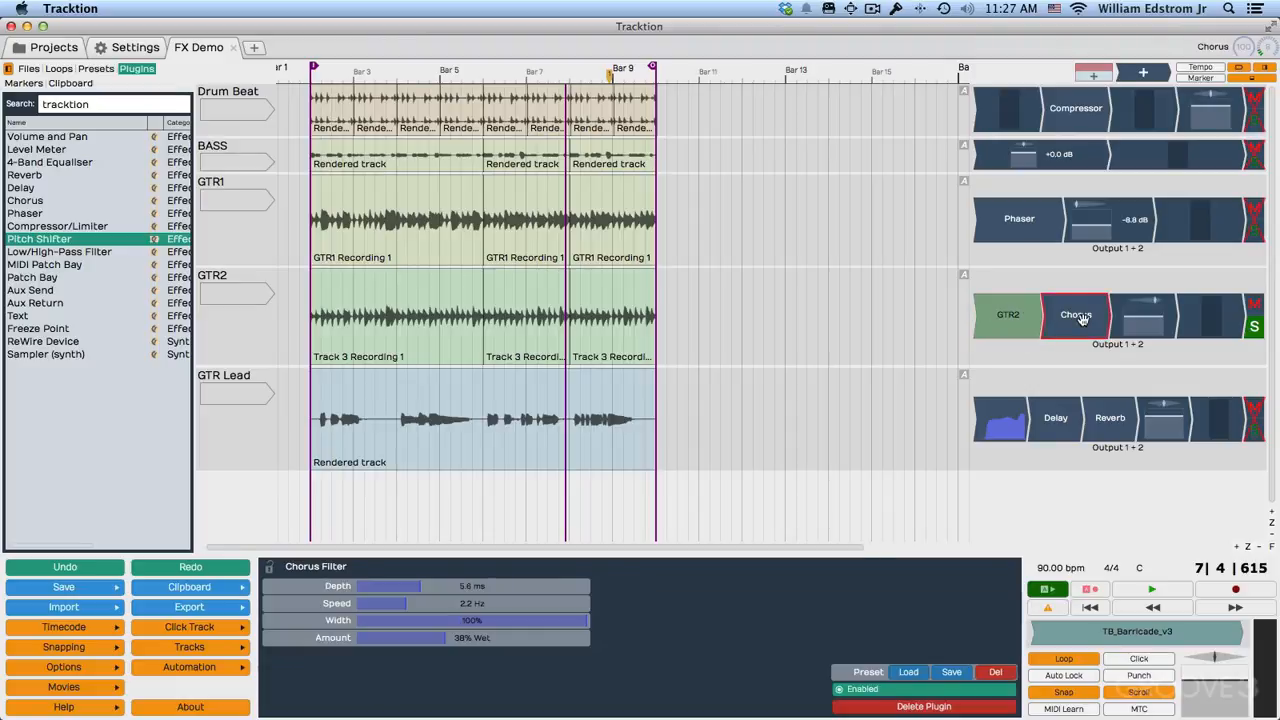
pyautogui.rightClick(1079, 318)
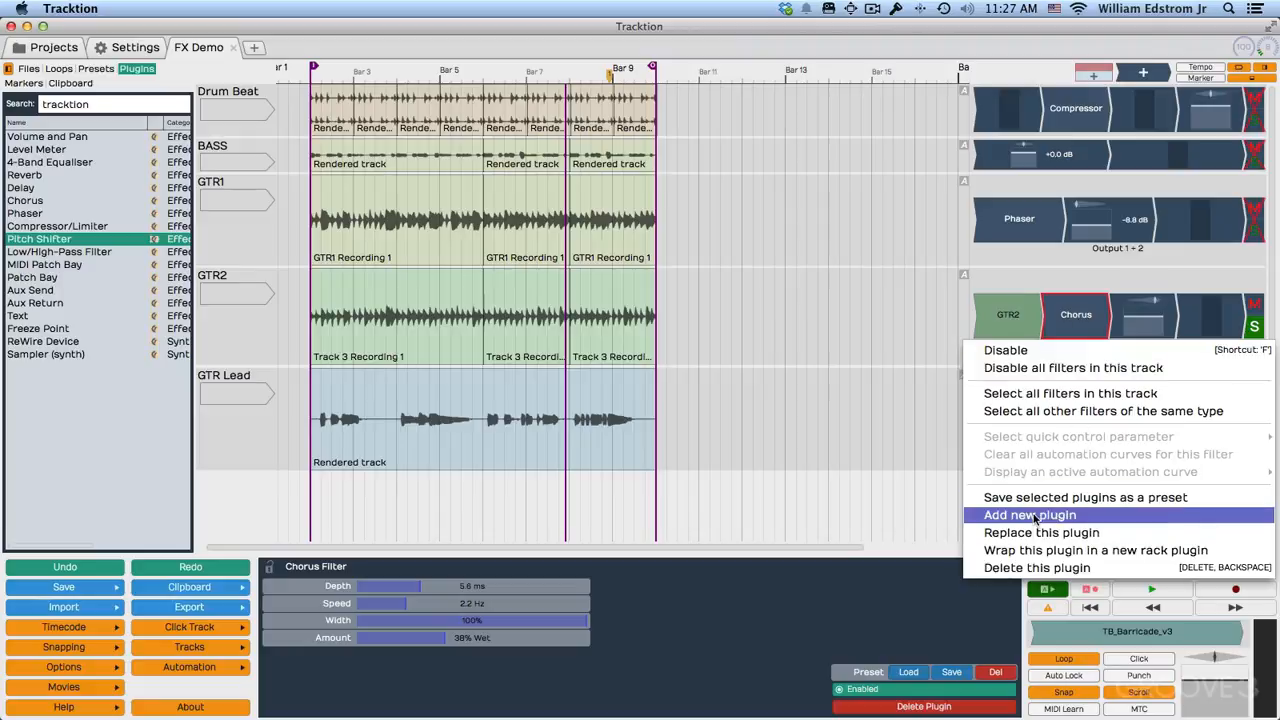
pyautogui.click(1035, 516)
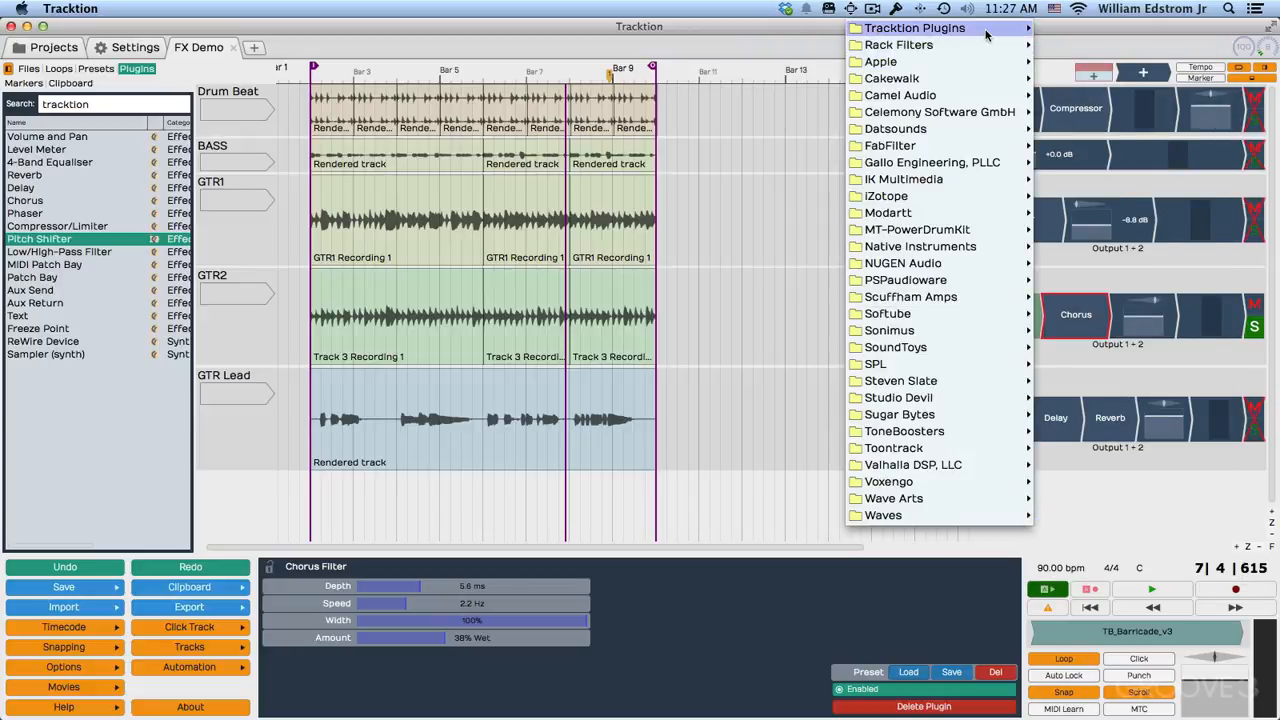
pyautogui.moveTo(986, 30)
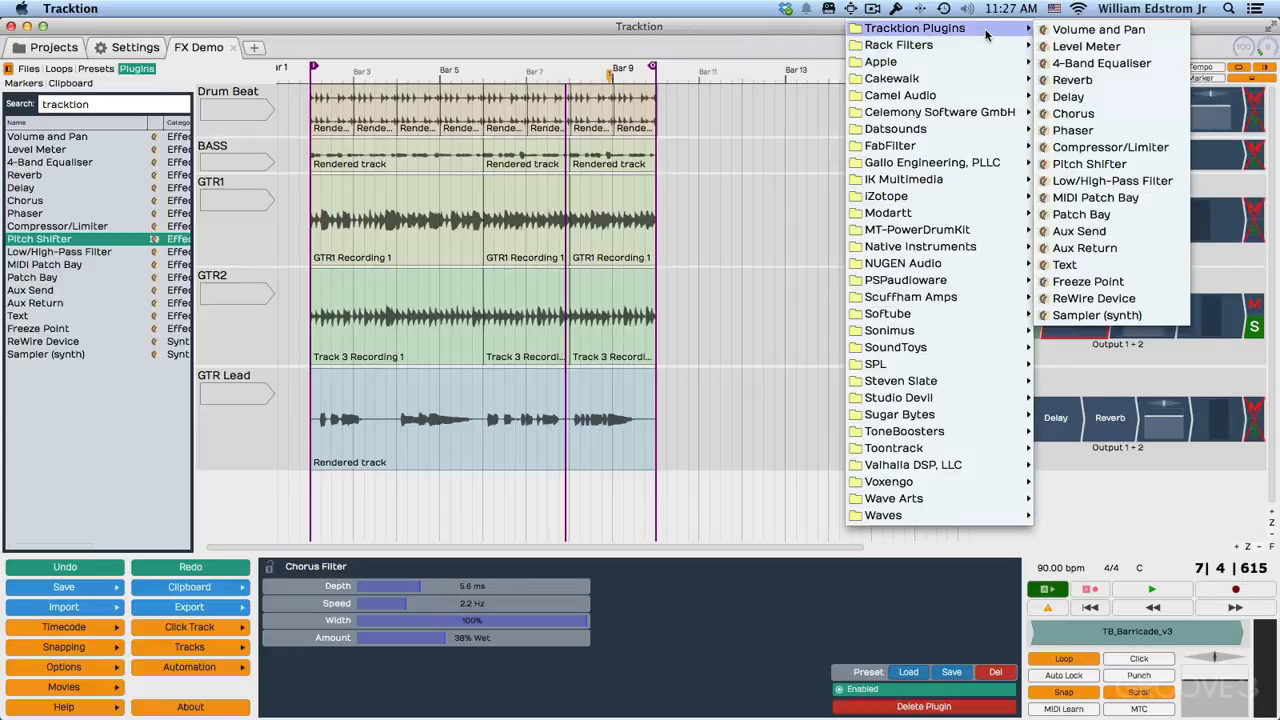
pyautogui.click(1088, 164)
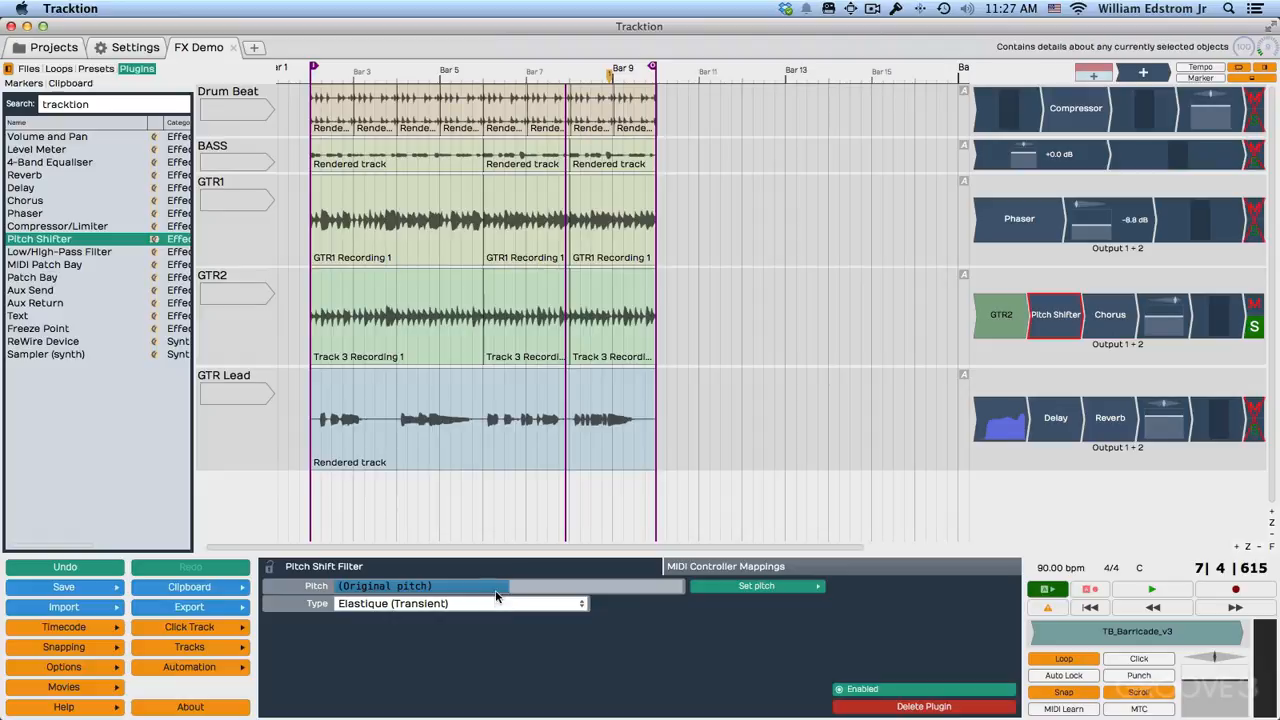
# Raise the GTR2 pitch shifter's pitch to about +1.74 semitones, and reset it to the original pitch.
pyautogui.moveTo(498, 592); pyautogui.dragTo(513, 592)
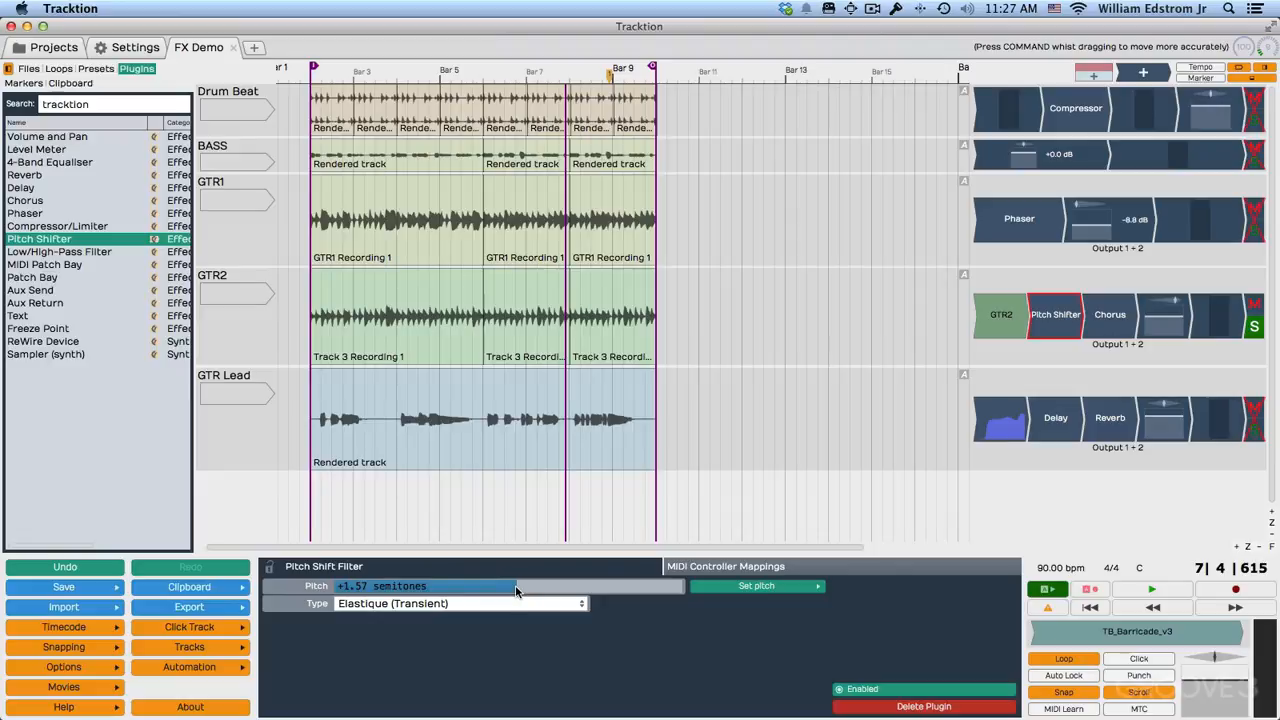
pyautogui.click(734, 588)
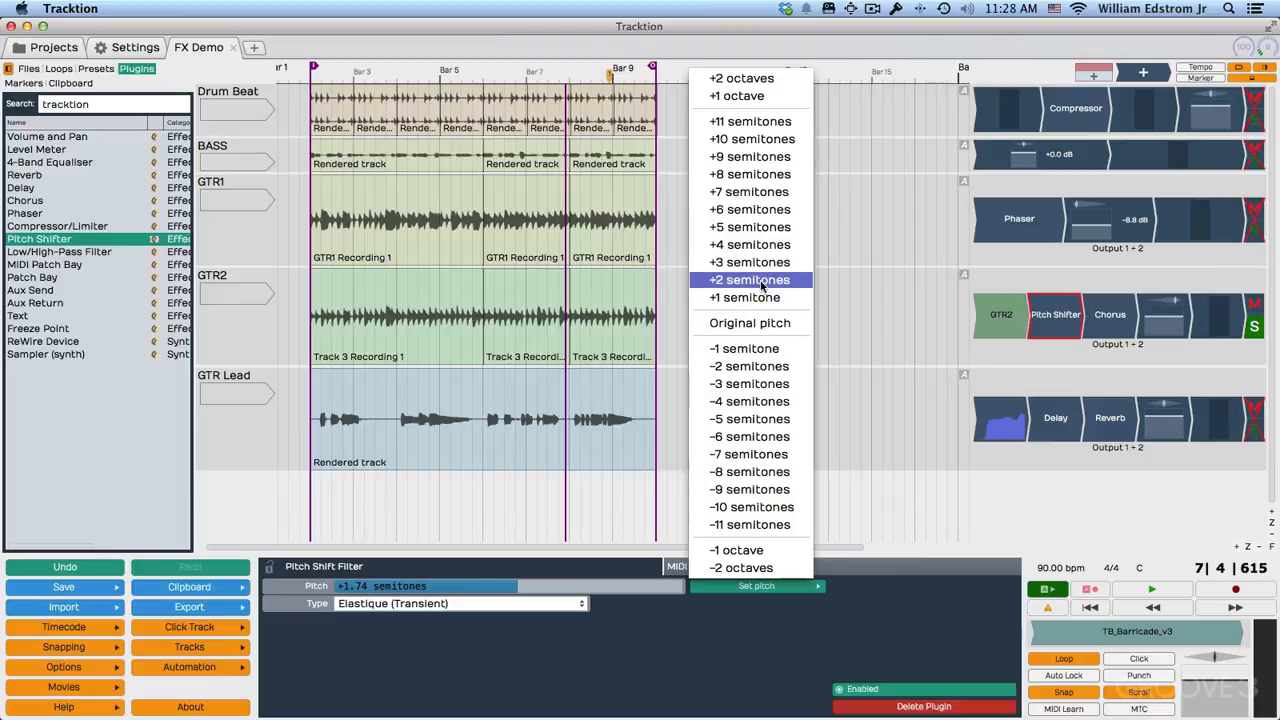
pyautogui.click(757, 325)
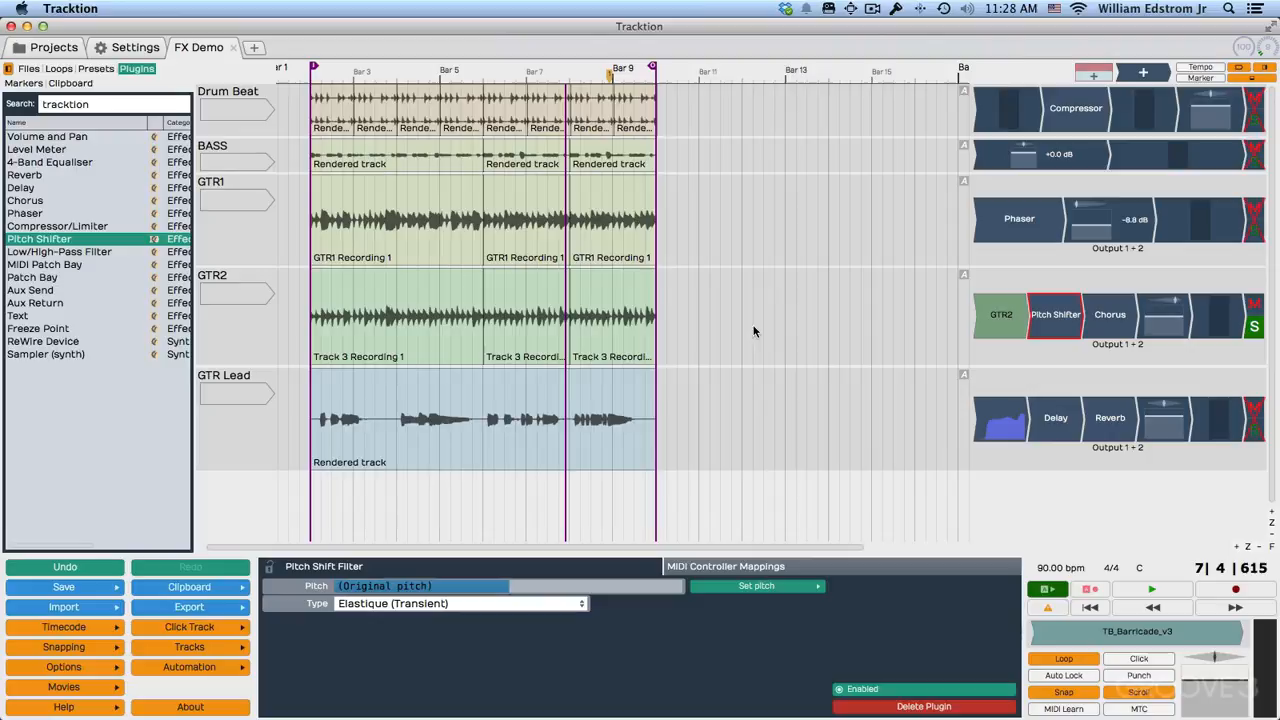
# Play the soloed GTR2 track and audition the pitch shifter at +5, +8 and -7 semitones.
pyautogui.press('space')
pyautogui.click(750, 589)
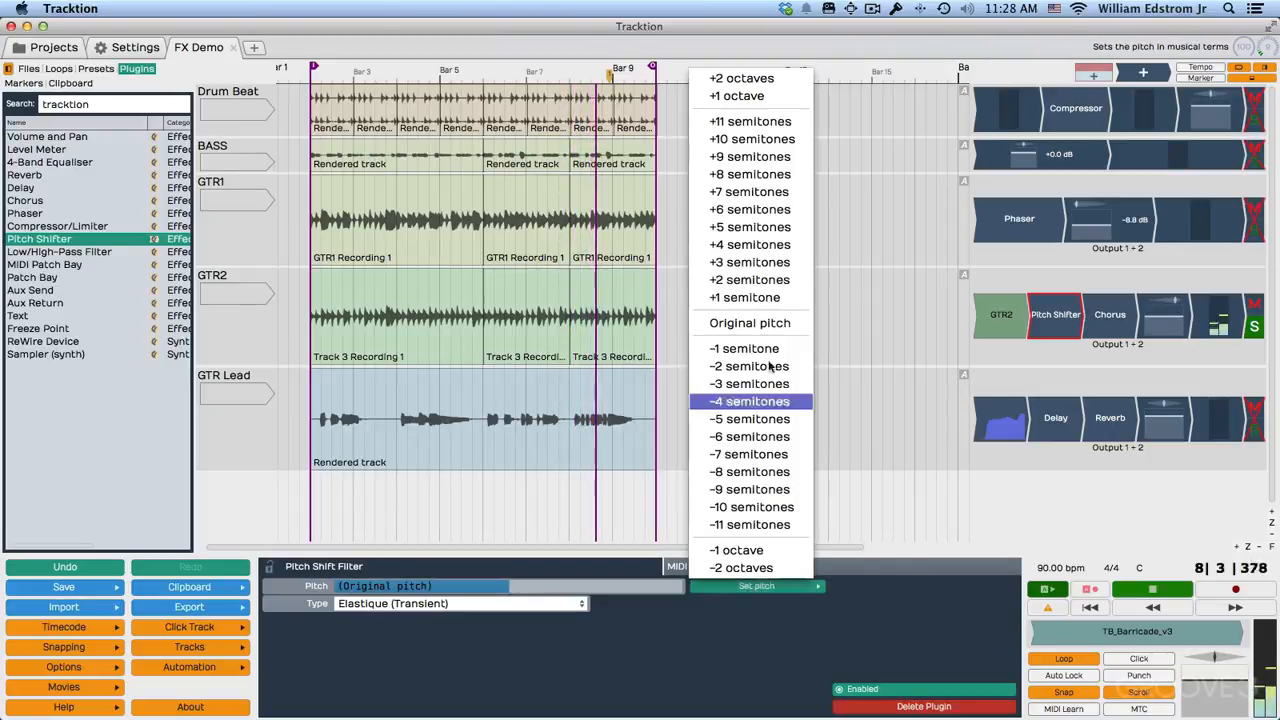
pyautogui.click(768, 227)
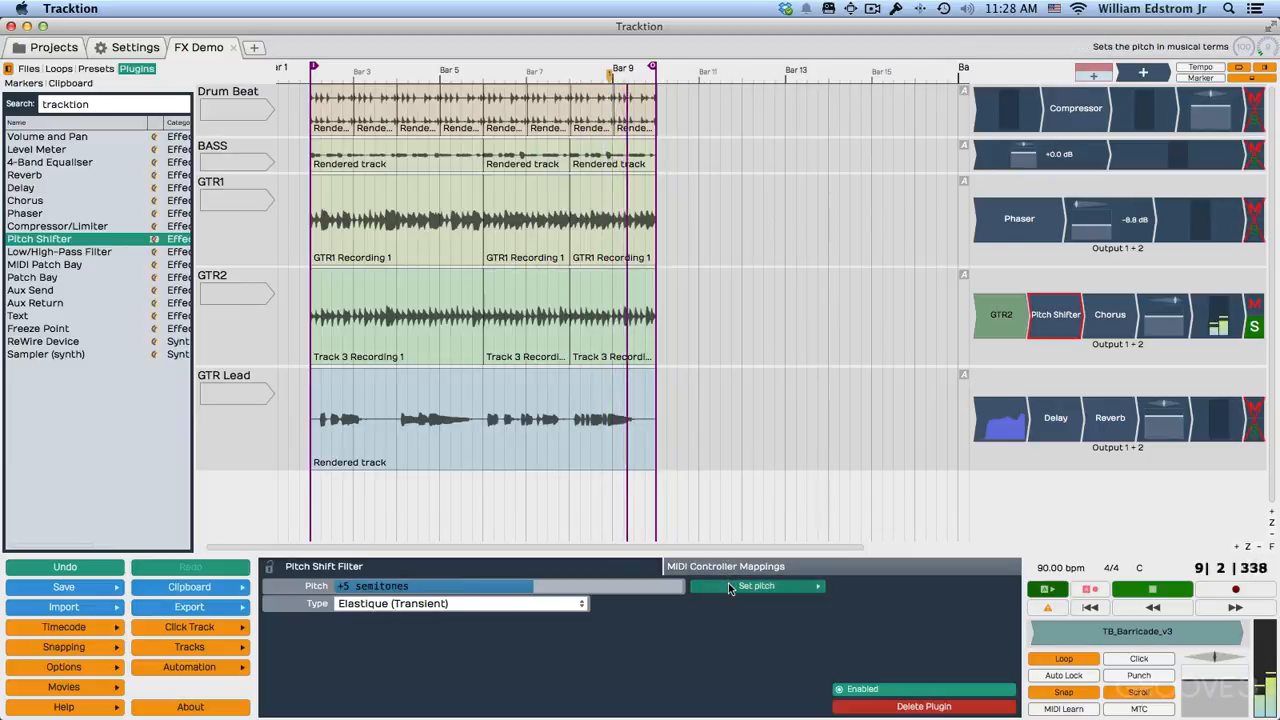
pyautogui.click(728, 585)
pyautogui.click(750, 176)
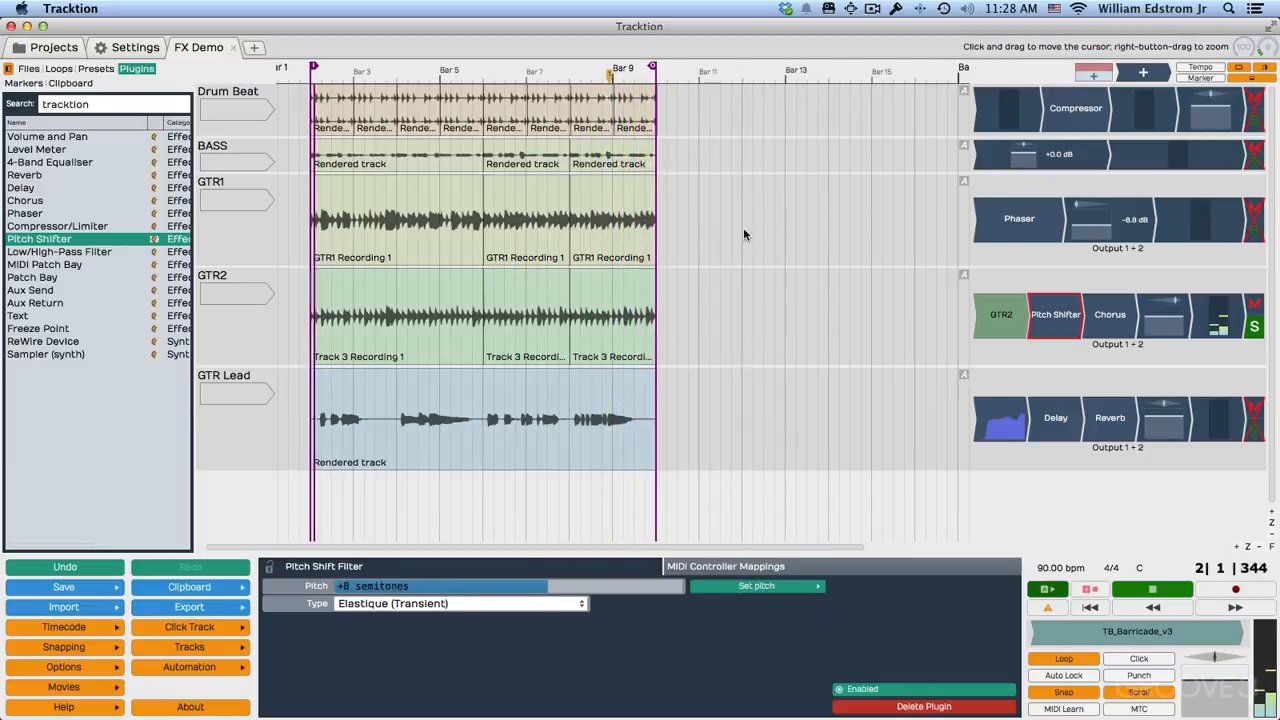
pyautogui.click(749, 588)
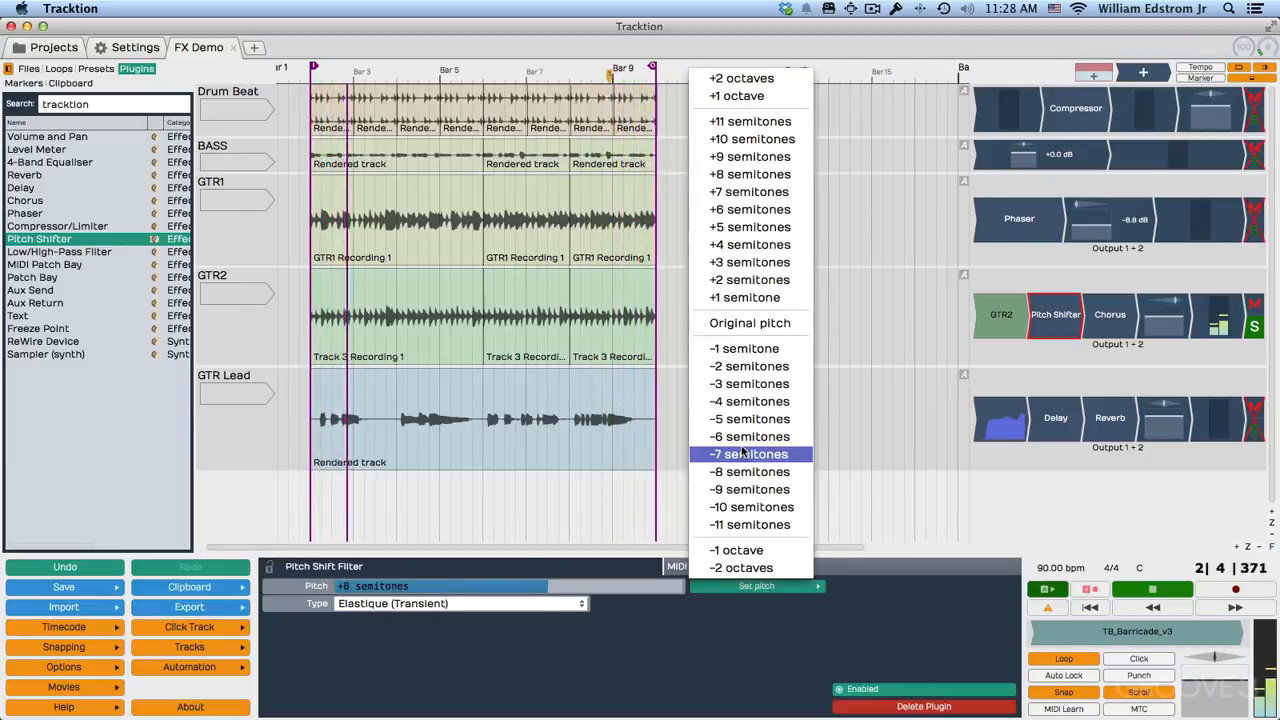
pyautogui.click(744, 454)
# Audition lower pitch shifts down to -2 octaves on GTR2, set the pitch to about +0.91 semitones, and stop playback.
pyautogui.click(755, 589)
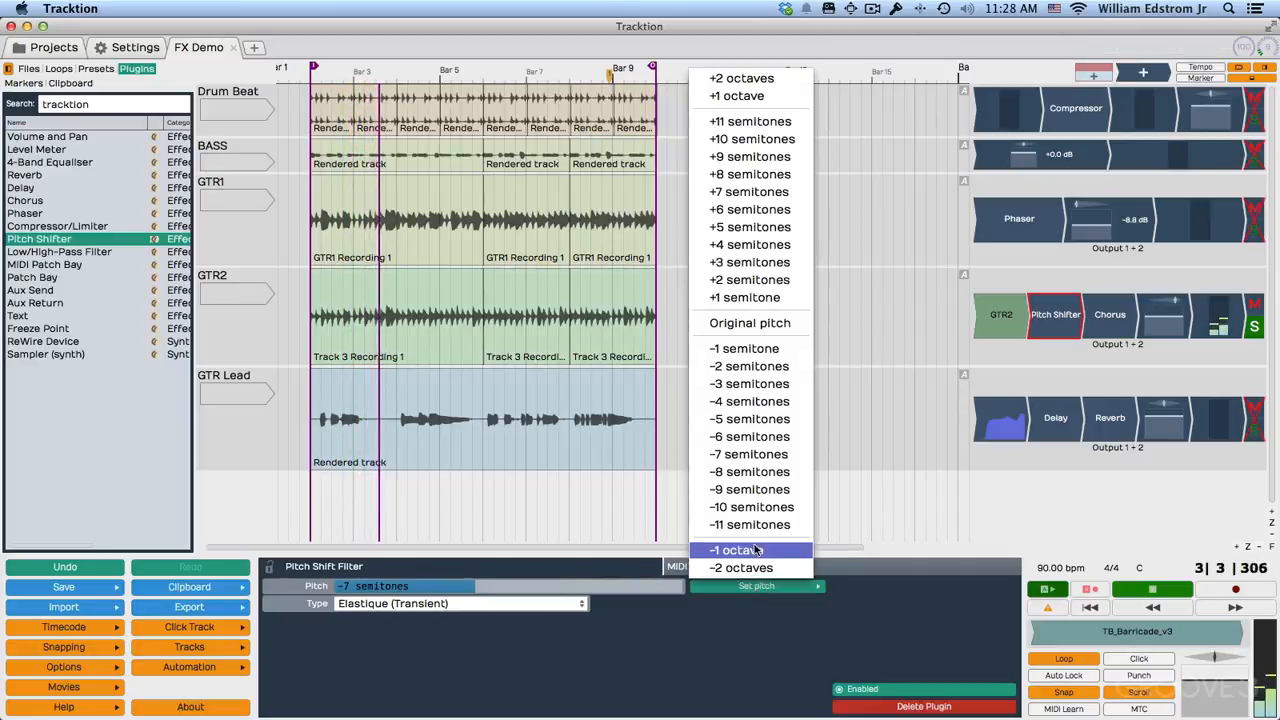
pyautogui.click(750, 524)
pyautogui.click(752, 587)
pyautogui.click(741, 567)
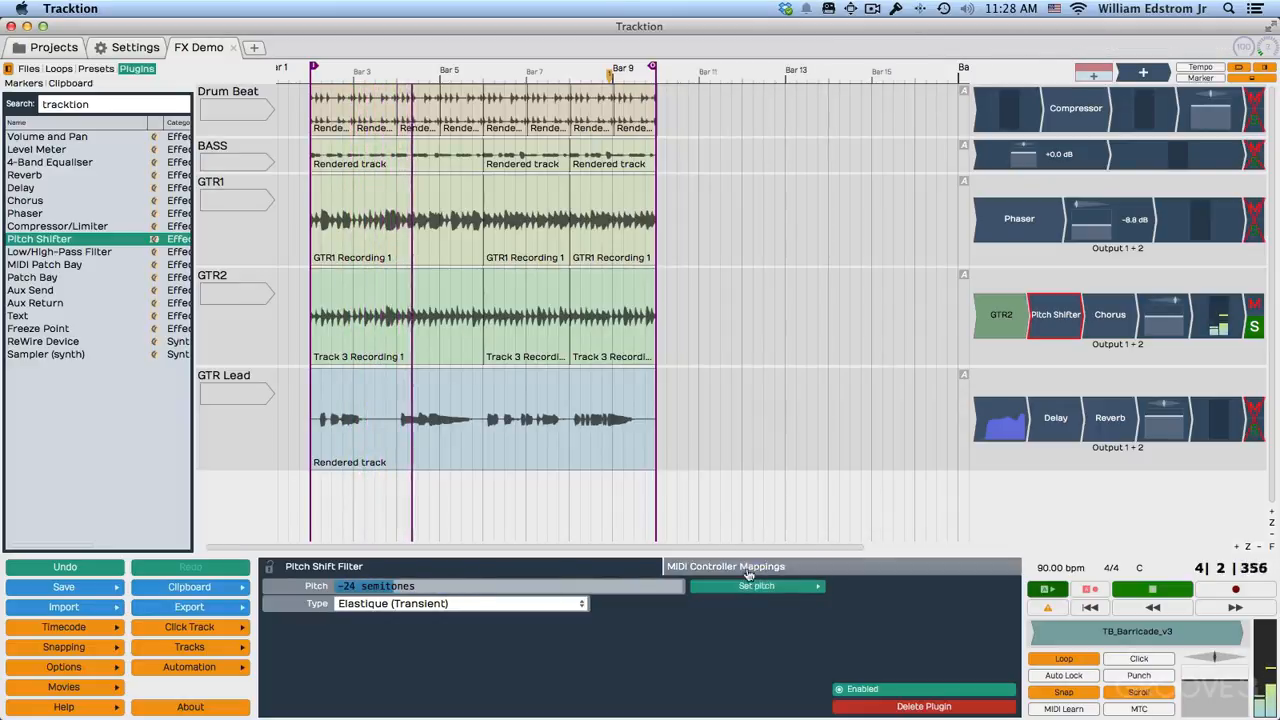
pyautogui.click(737, 589)
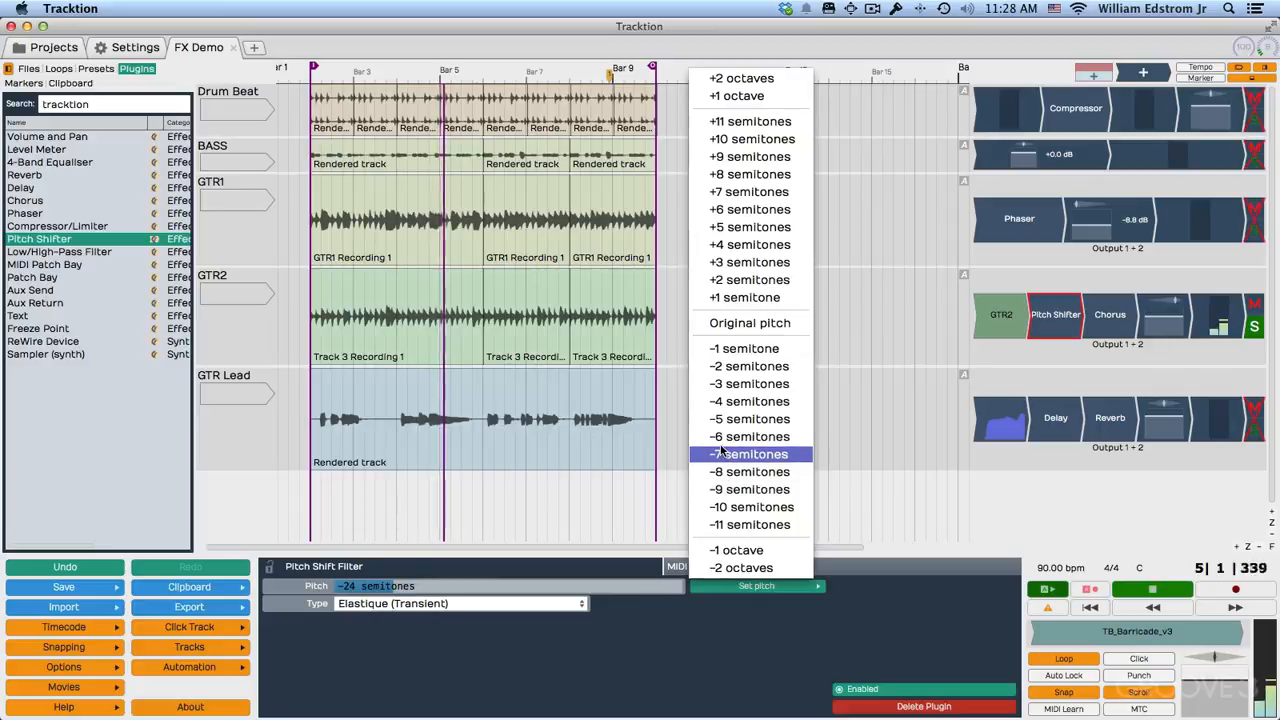
pyautogui.press('Escape')
pyautogui.moveTo(430, 587); pyautogui.dragTo(504, 714)
pyautogui.press('space')
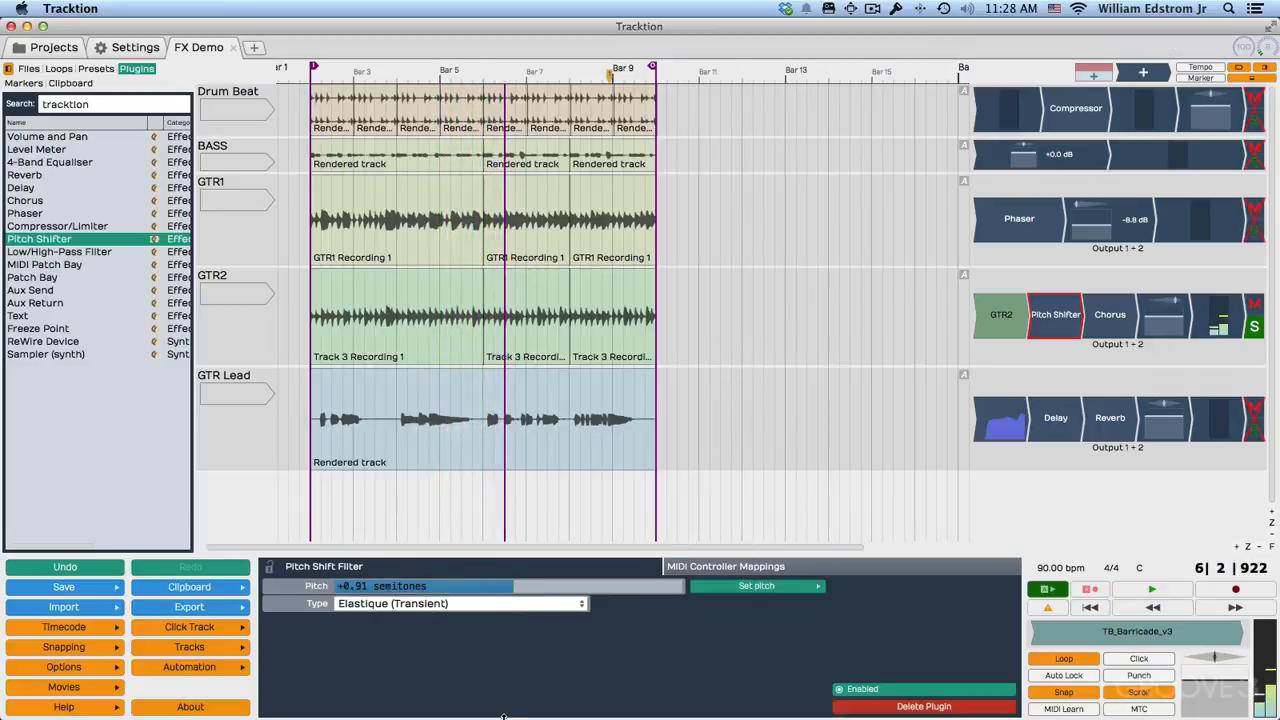
# Switch the pitch shifter's type to Elastique (Tonal) and back to Elastique (Transient), and delete the plugin from GTR2.
pyautogui.click(351, 608)
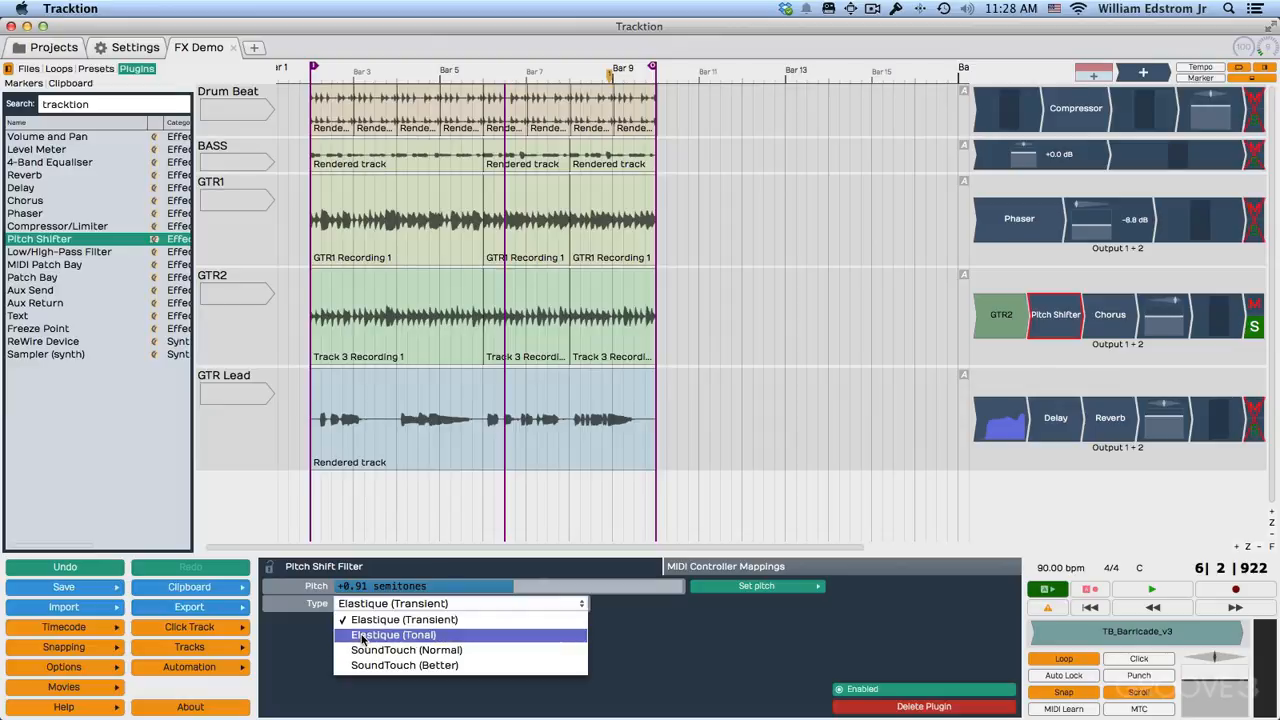
pyautogui.click(361, 636)
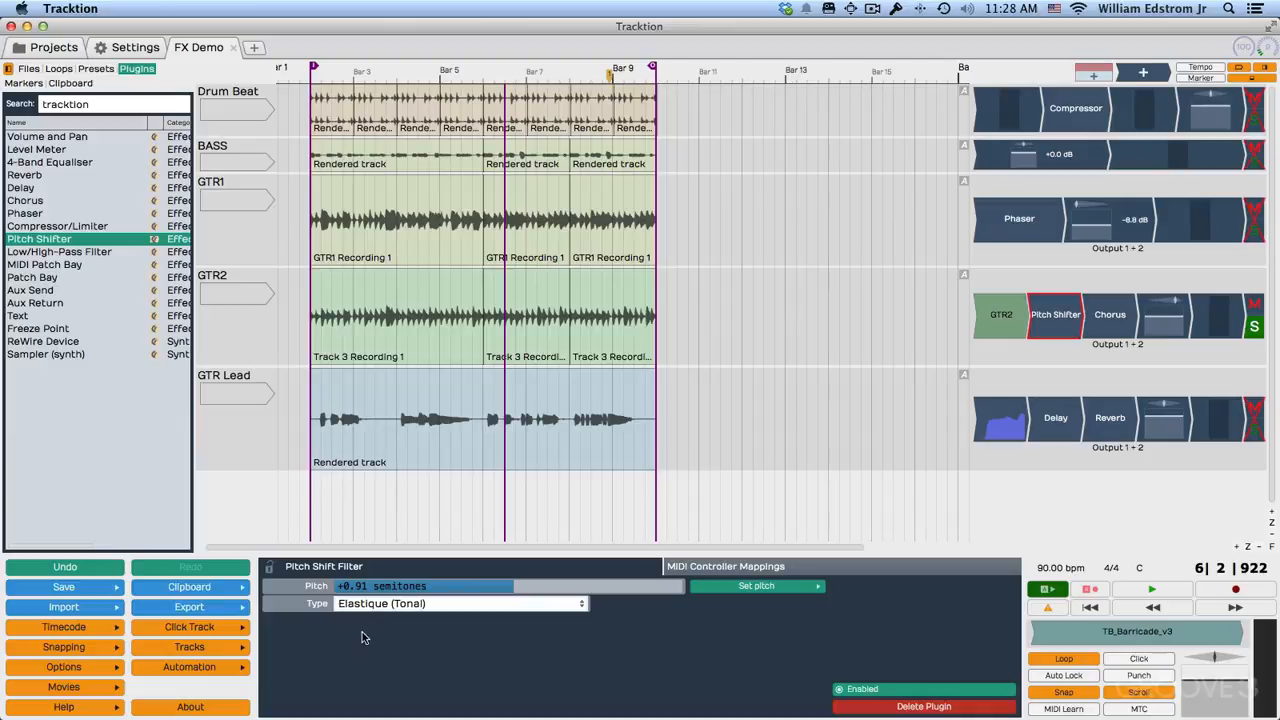
pyautogui.click(361, 603)
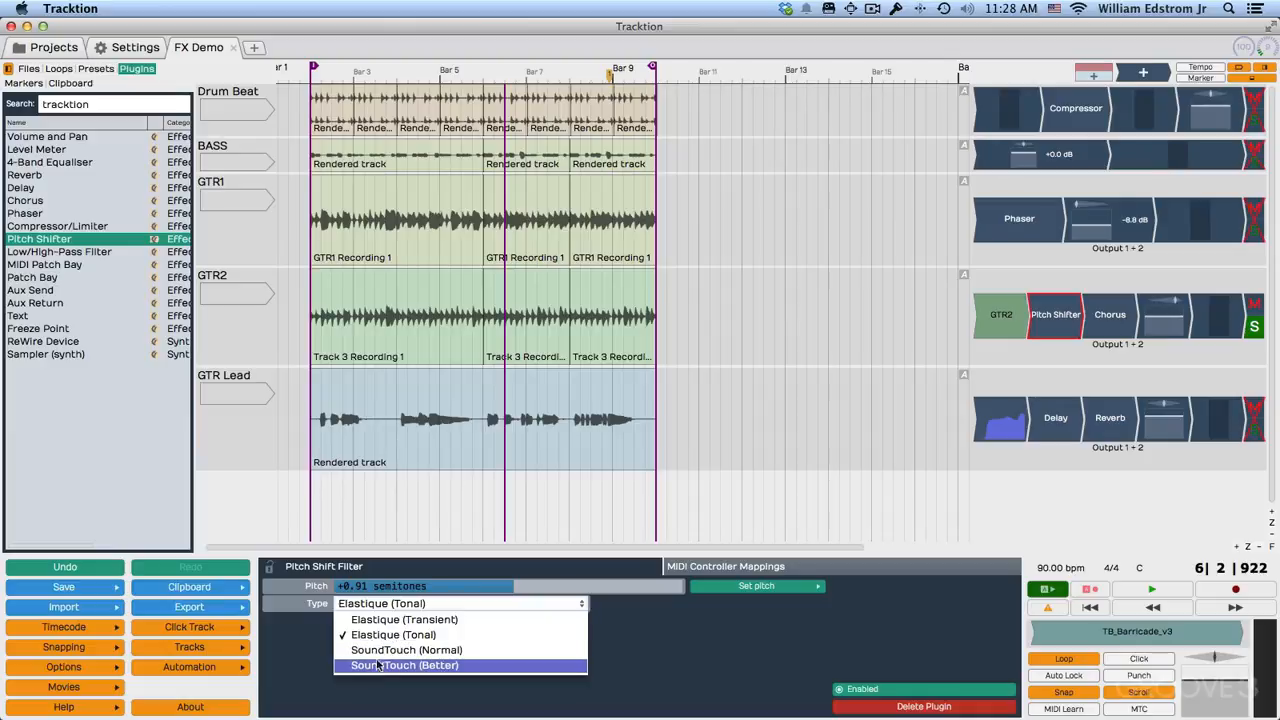
pyautogui.click(375, 621)
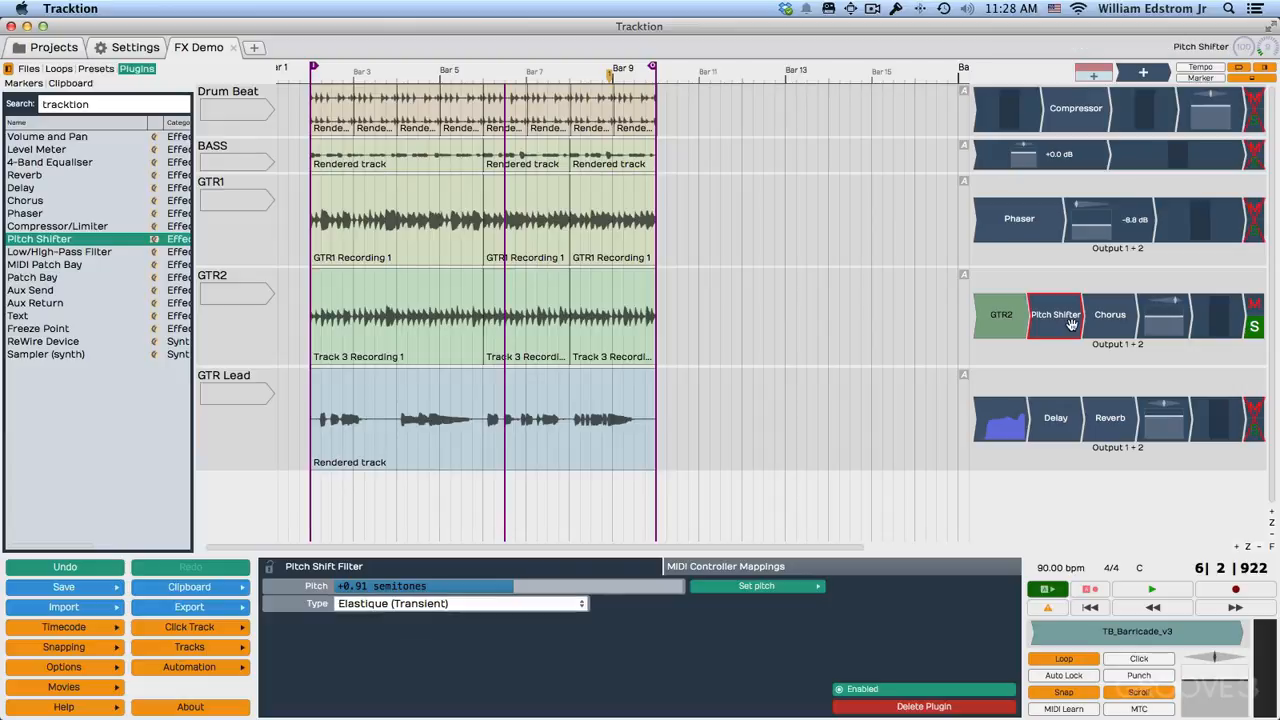
pyautogui.press('Delete')
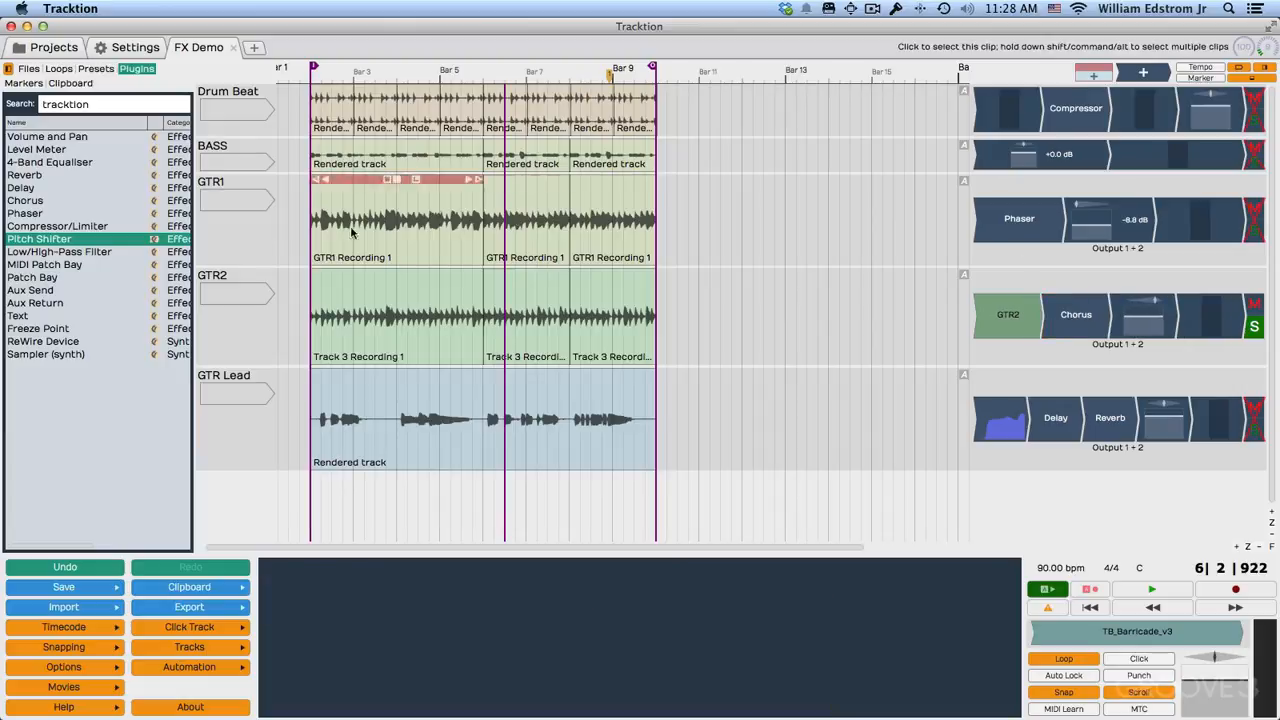
# Add a Low/High-Pass Filter at the start of the plugin chain on both the GTR1 and GTR2 tracks.
pyautogui.click(69, 254)
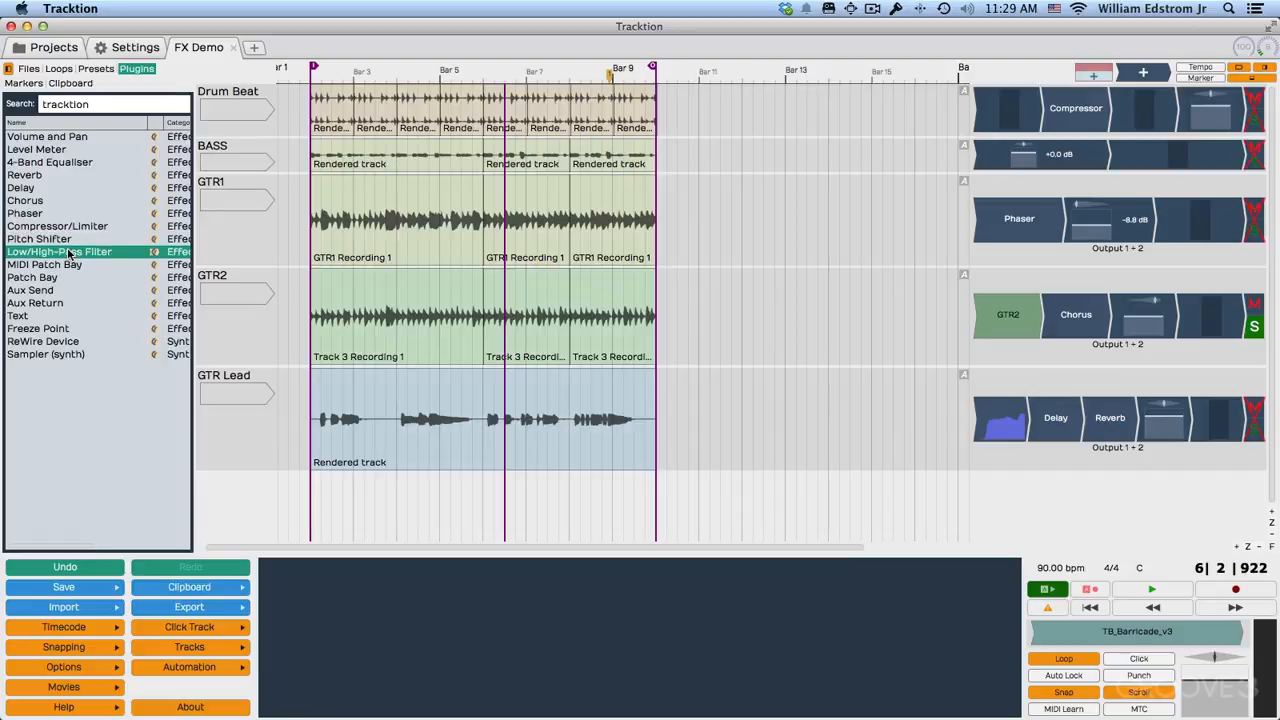
pyautogui.moveTo(69, 254)
pyautogui.mouseDown()
pyautogui.moveTo(310, 264)
pyautogui.moveTo(973, 223)
pyautogui.mouseUp()
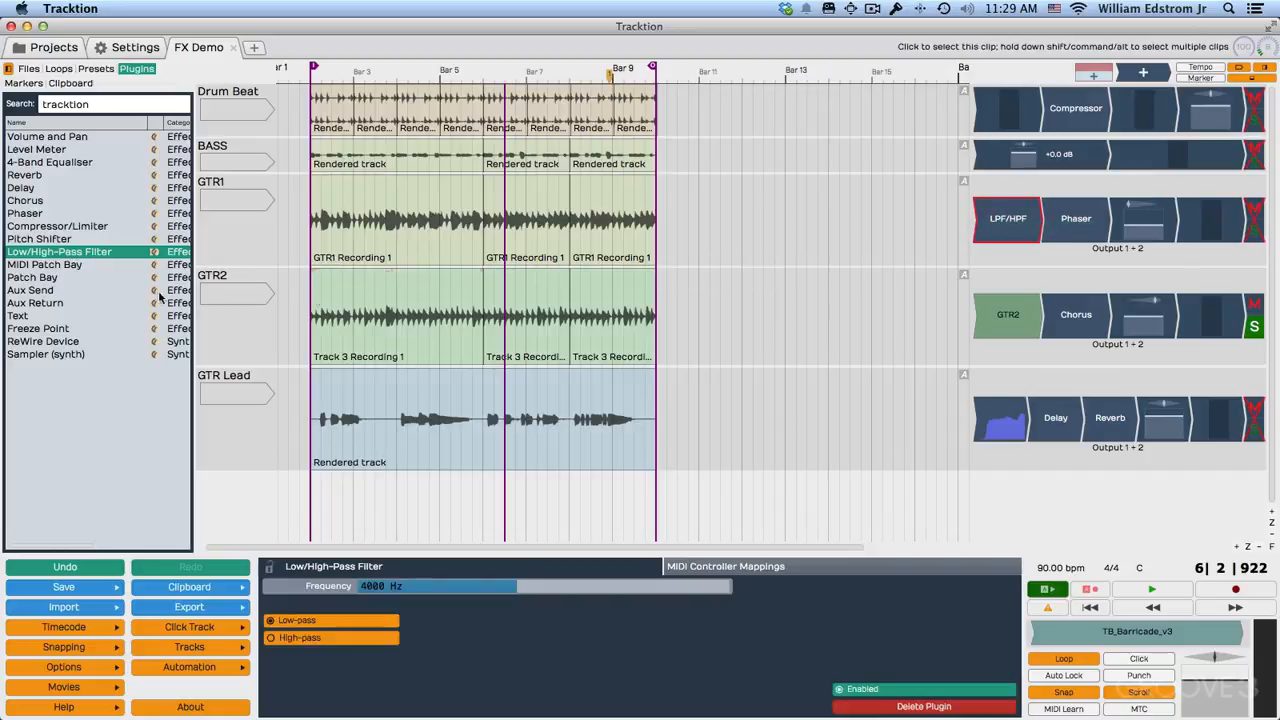
pyautogui.moveTo(117, 276); pyautogui.dragTo(980, 334)
# Switch the GTR1 filter to high-pass with a cutoff frequency of 121 Hz.
pyautogui.click(1012, 228)
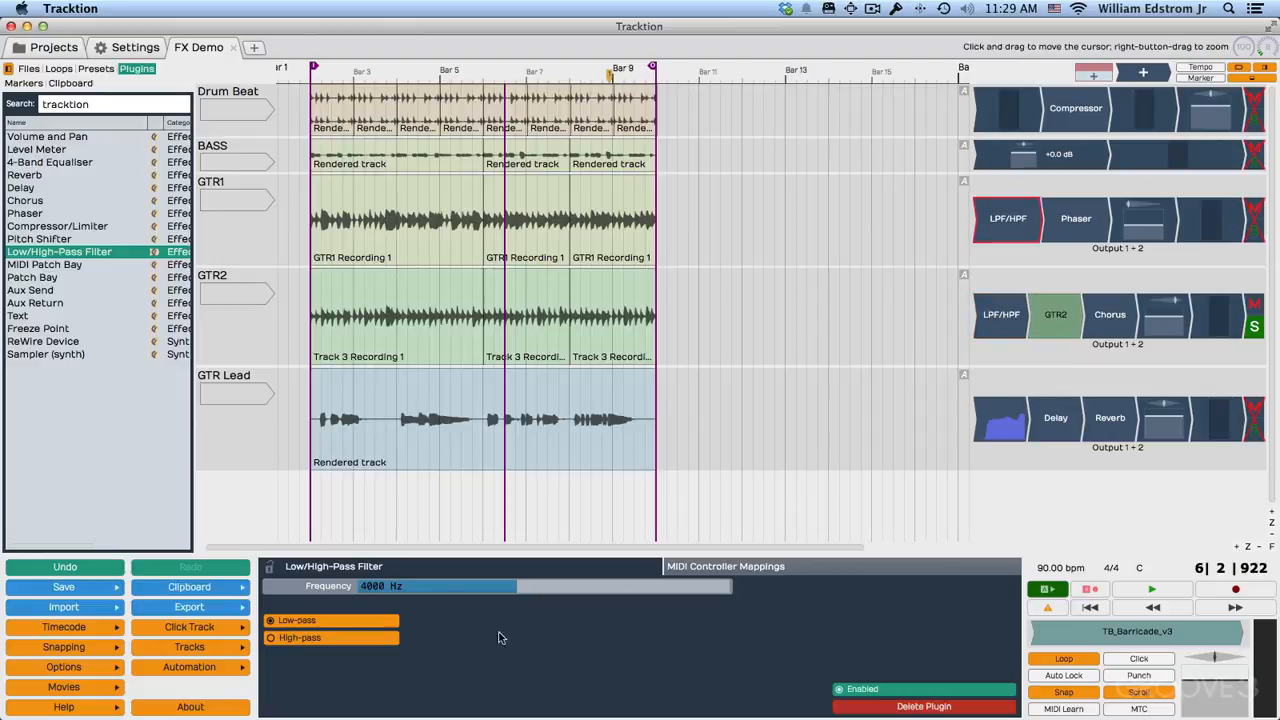
pyautogui.click(275, 640)
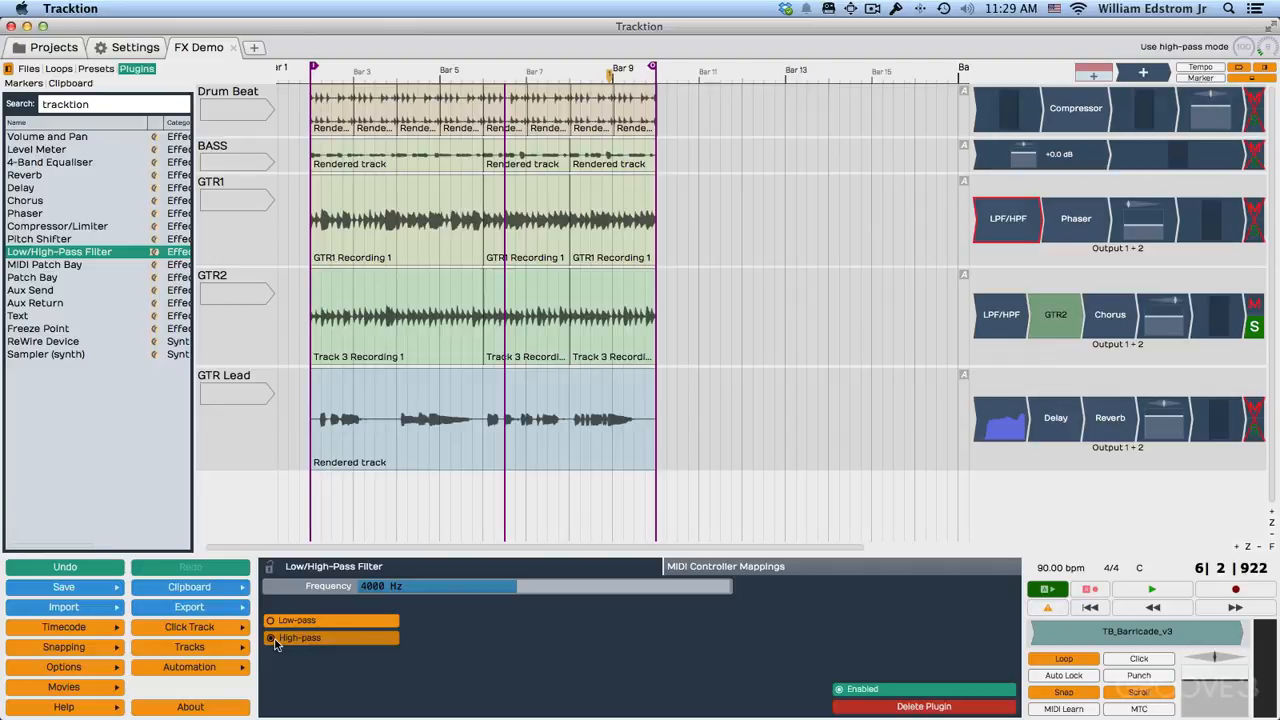
pyautogui.moveTo(517, 592); pyautogui.dragTo(362, 594)
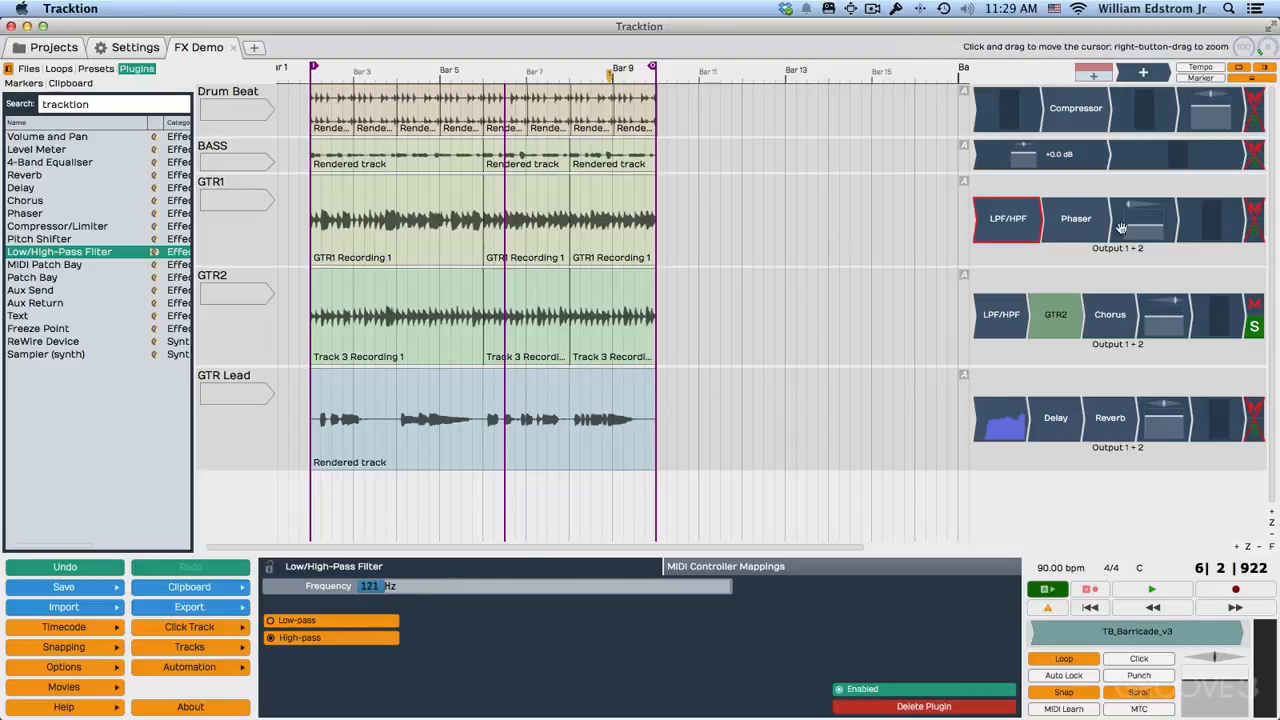
# Solo GTR1, play it while sweeping the high-pass cutoff upward, and set the frequency to 142 Hz.
pyautogui.click(1254, 232)
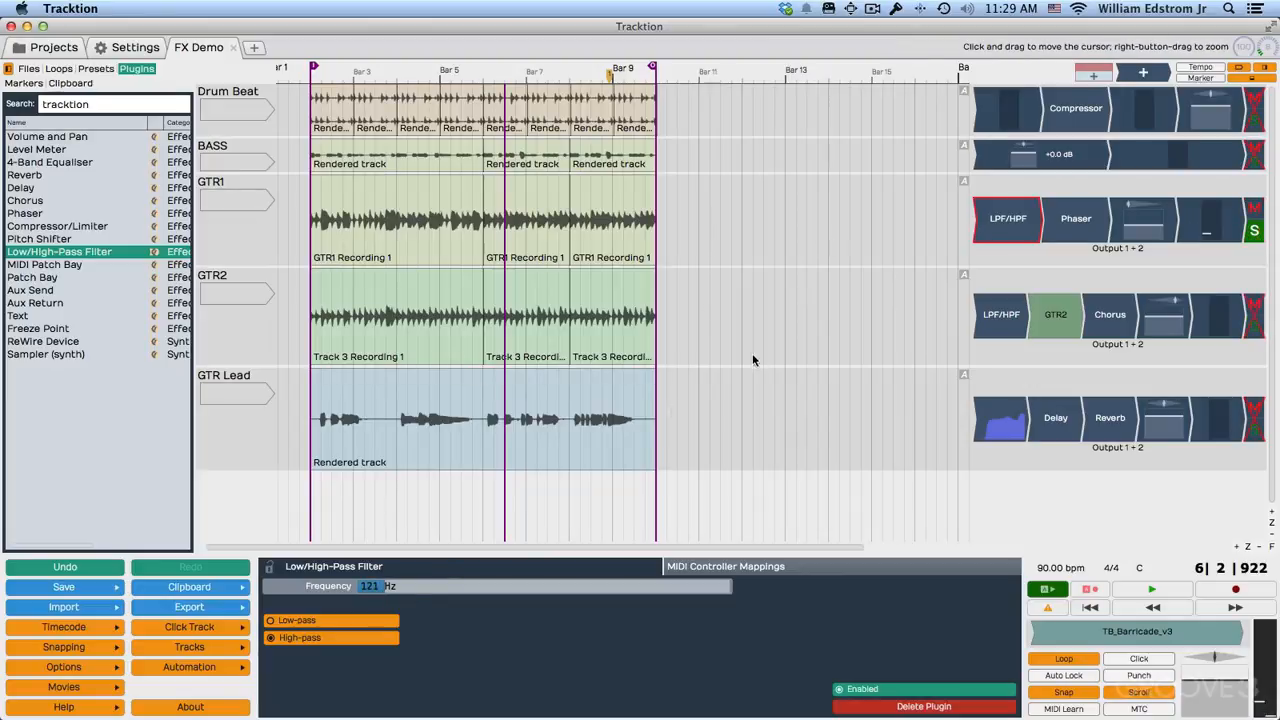
pyautogui.press('space')
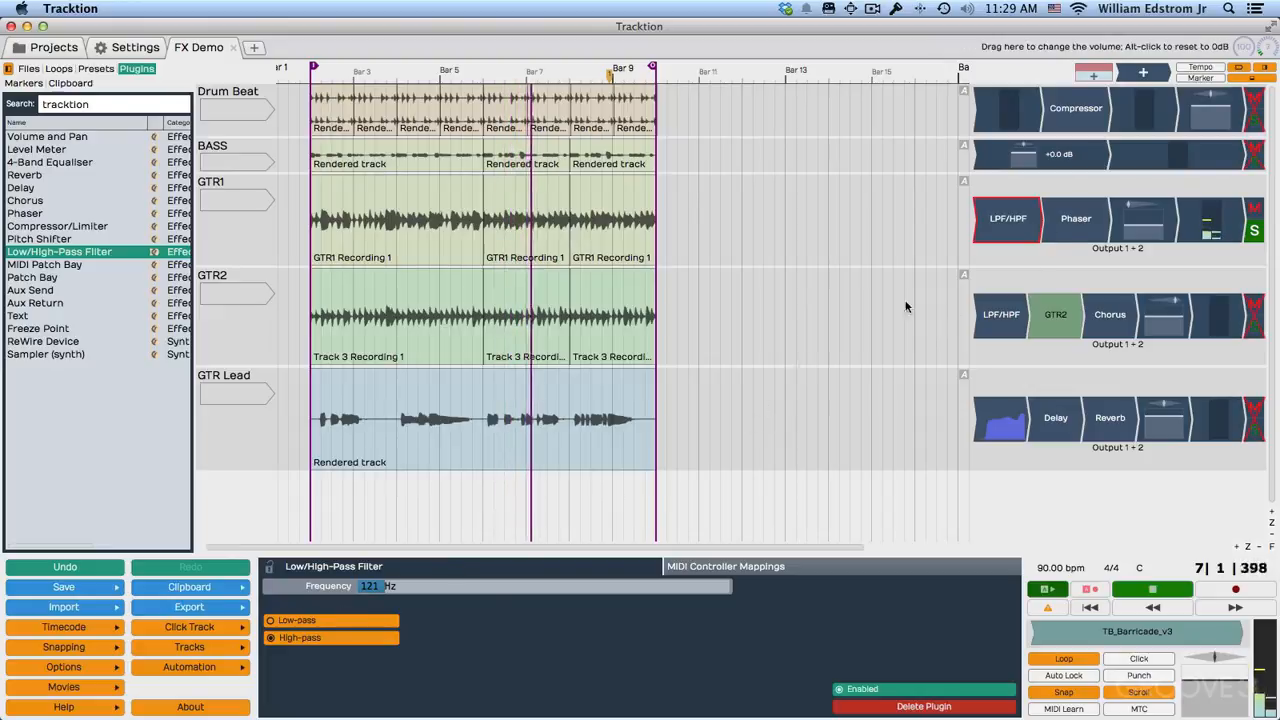
pyautogui.moveTo(381, 589); pyautogui.dragTo(484, 594)
pyautogui.moveTo(446, 590); pyautogui.dragTo(389, 590)
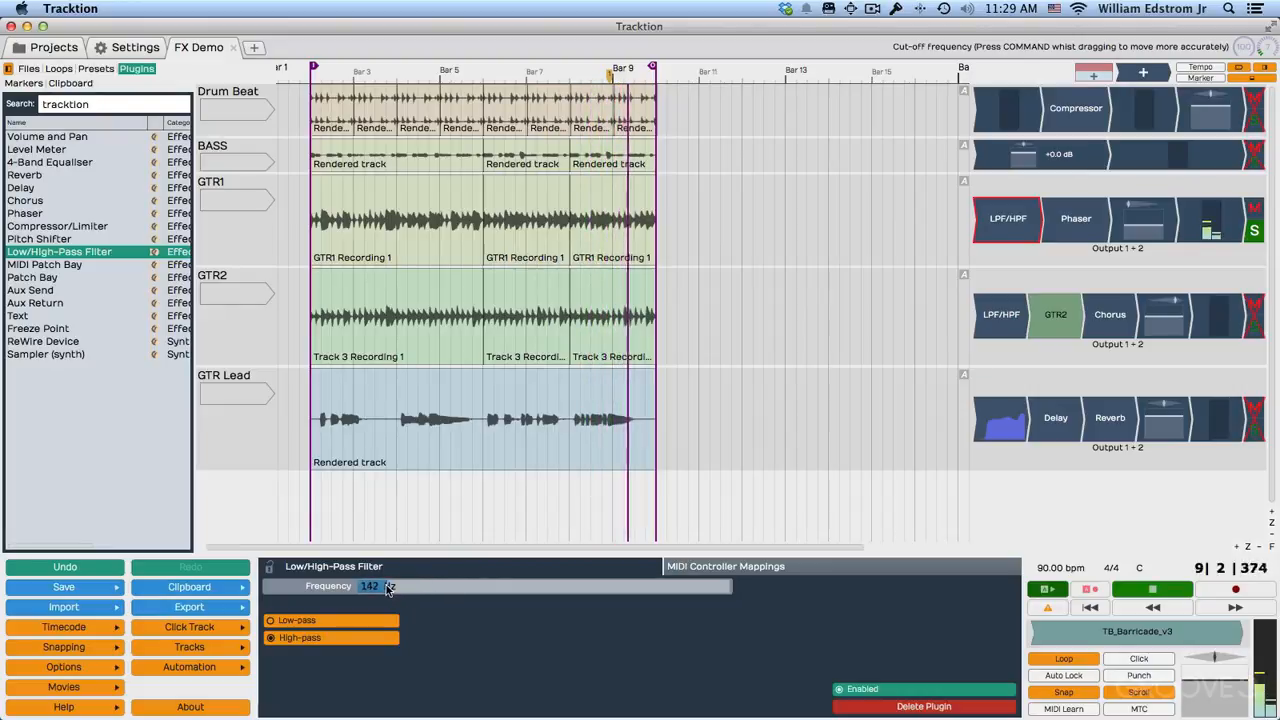
# Solo GTR2 instead of GTR1, lower its low-pass filter's cutoff to 798 Hz during playback, and stop playback.
pyautogui.click(1000, 314)
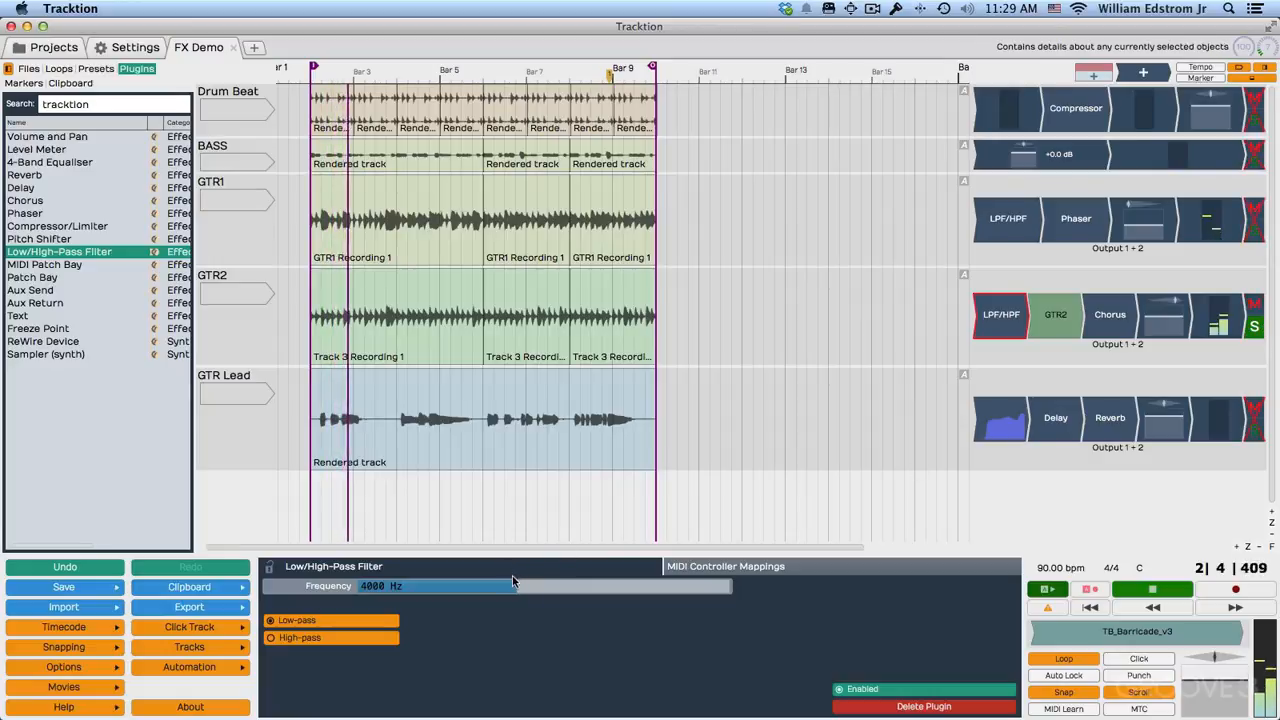
pyautogui.moveTo(514, 590); pyautogui.dragTo(432, 593)
pyautogui.press('space')
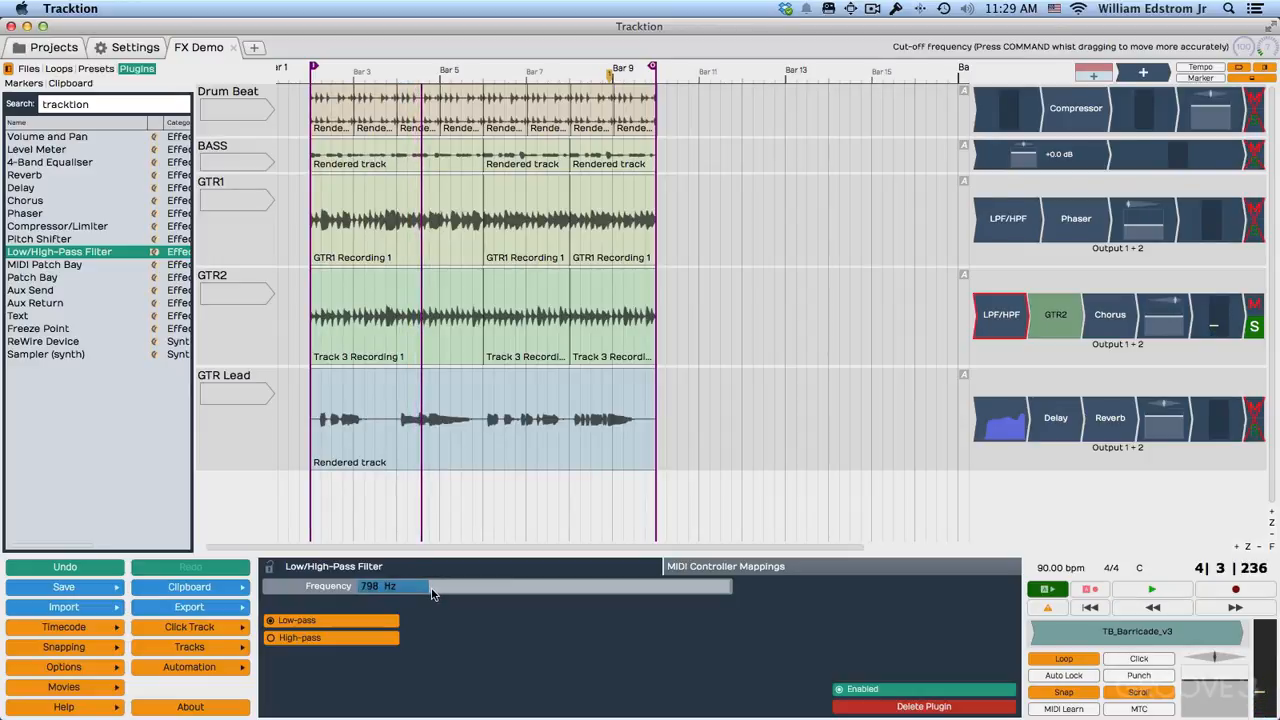
# Switch the GTR2 filter to high-pass, play the track, and set the cutoff frequency to 198 Hz.
pyautogui.click(272, 638)
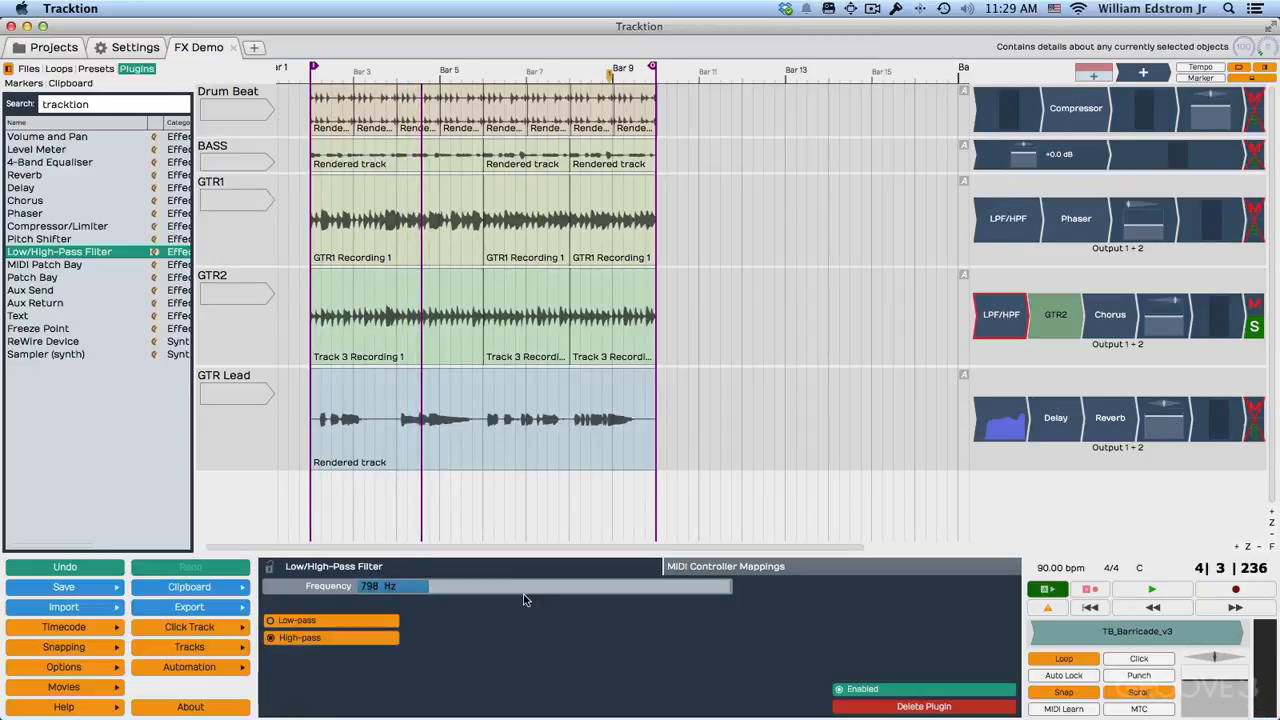
pyautogui.press('space')
pyautogui.moveTo(432, 593); pyautogui.dragTo(395, 597)
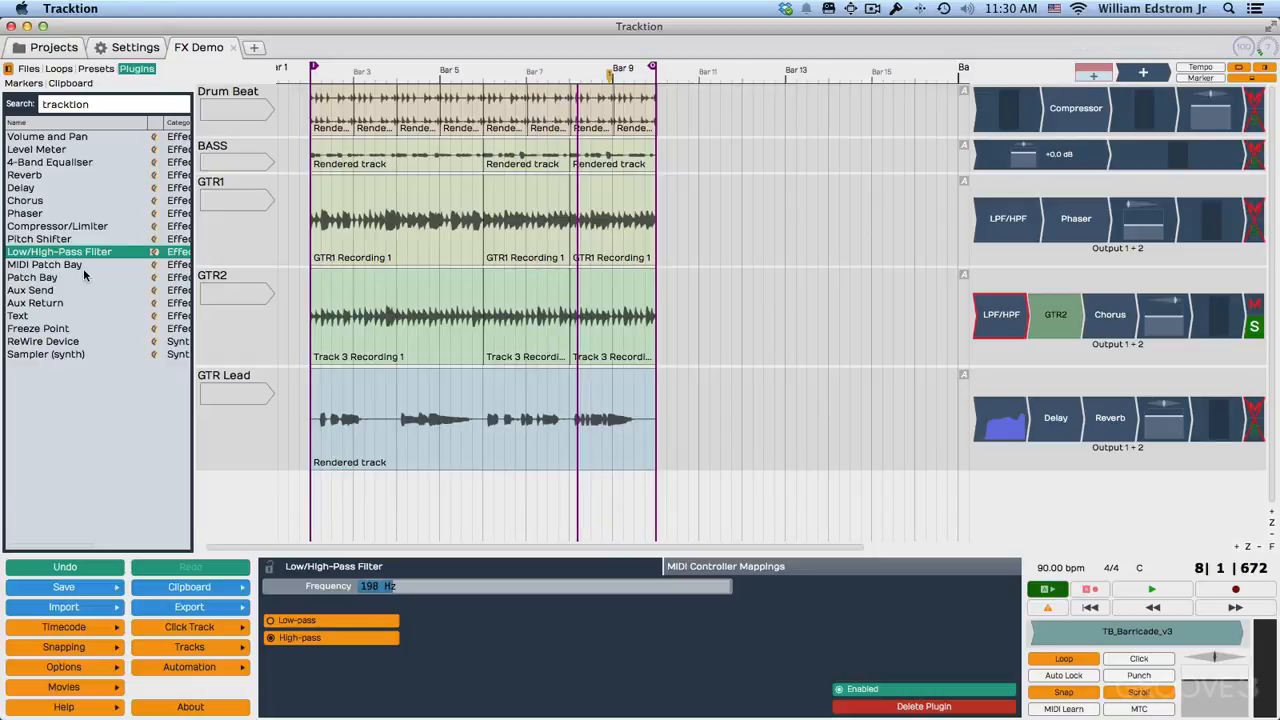
# Add two Low/High-Pass Filters at the start of the Drum Beat track's plugin chain.
pyautogui.moveTo(83, 258); pyautogui.dragTo(895, 120)
pyautogui.moveTo(83, 258); pyautogui.dragTo(1030, 110)
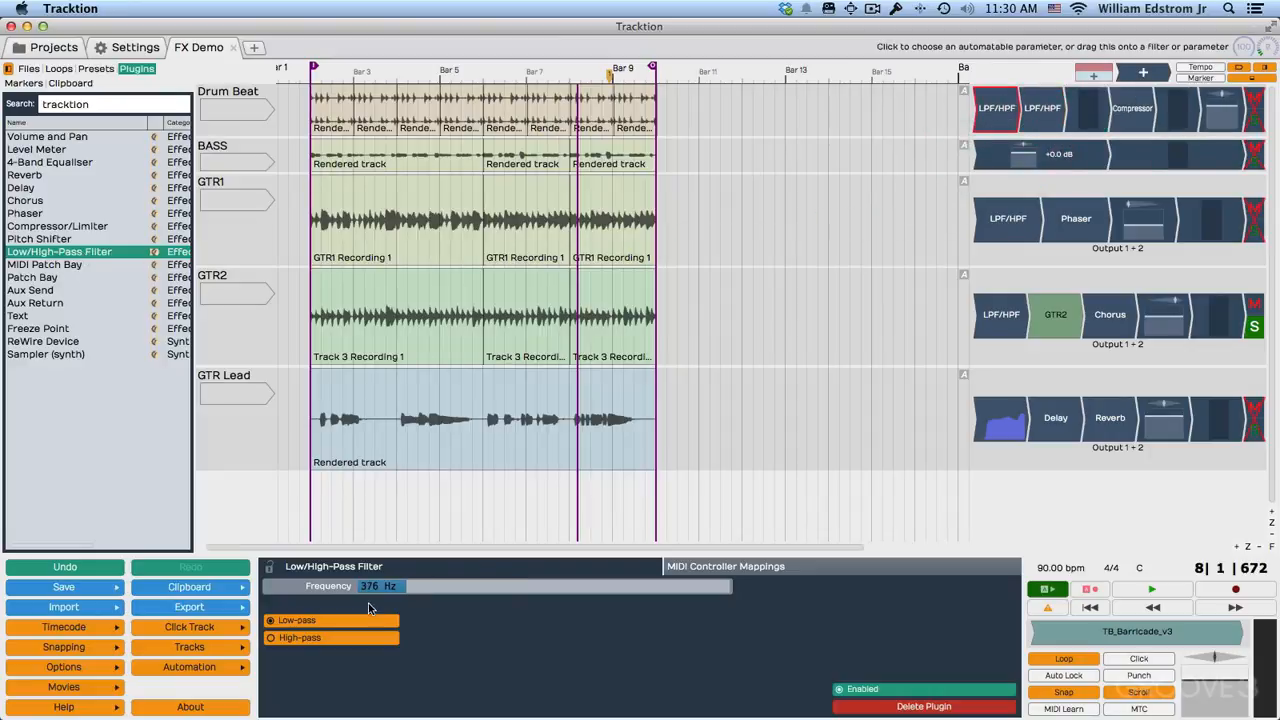
# Set the Drum Beat track's first filter to high-pass at 414 Hz and its second, low-pass filter to 3089 Hz.
pyautogui.click(290, 638)
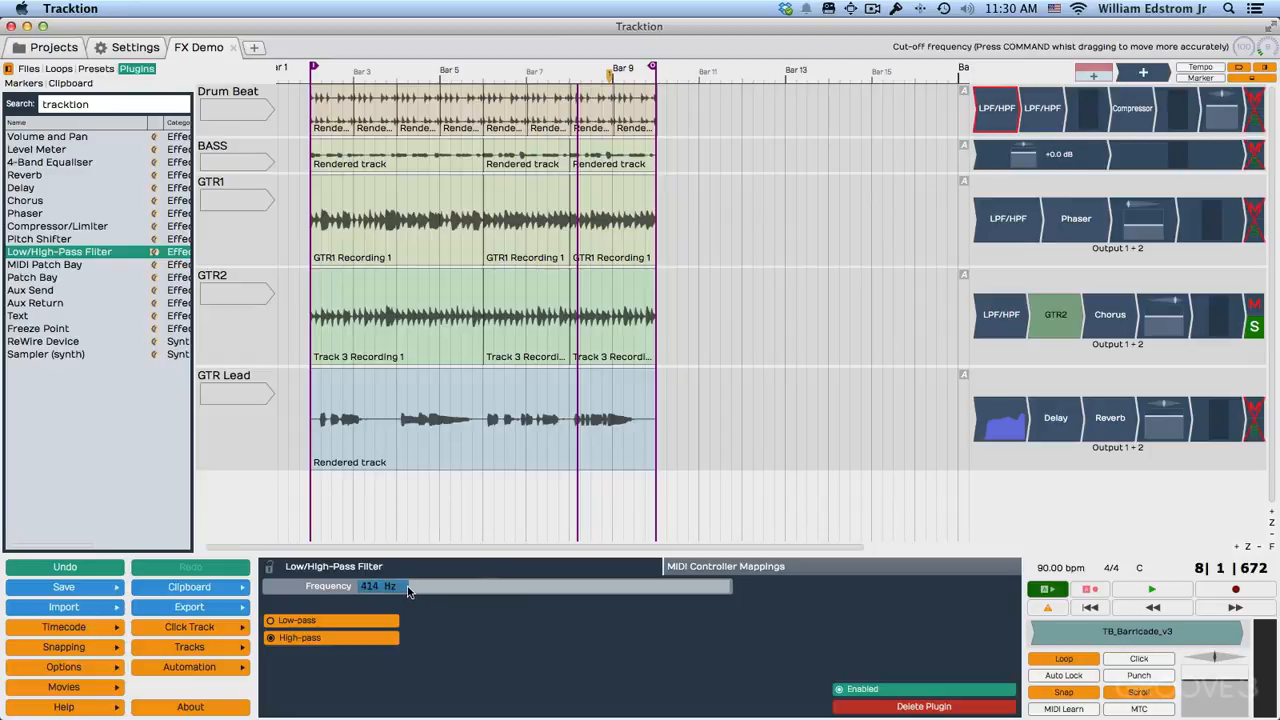
pyautogui.click(1048, 122)
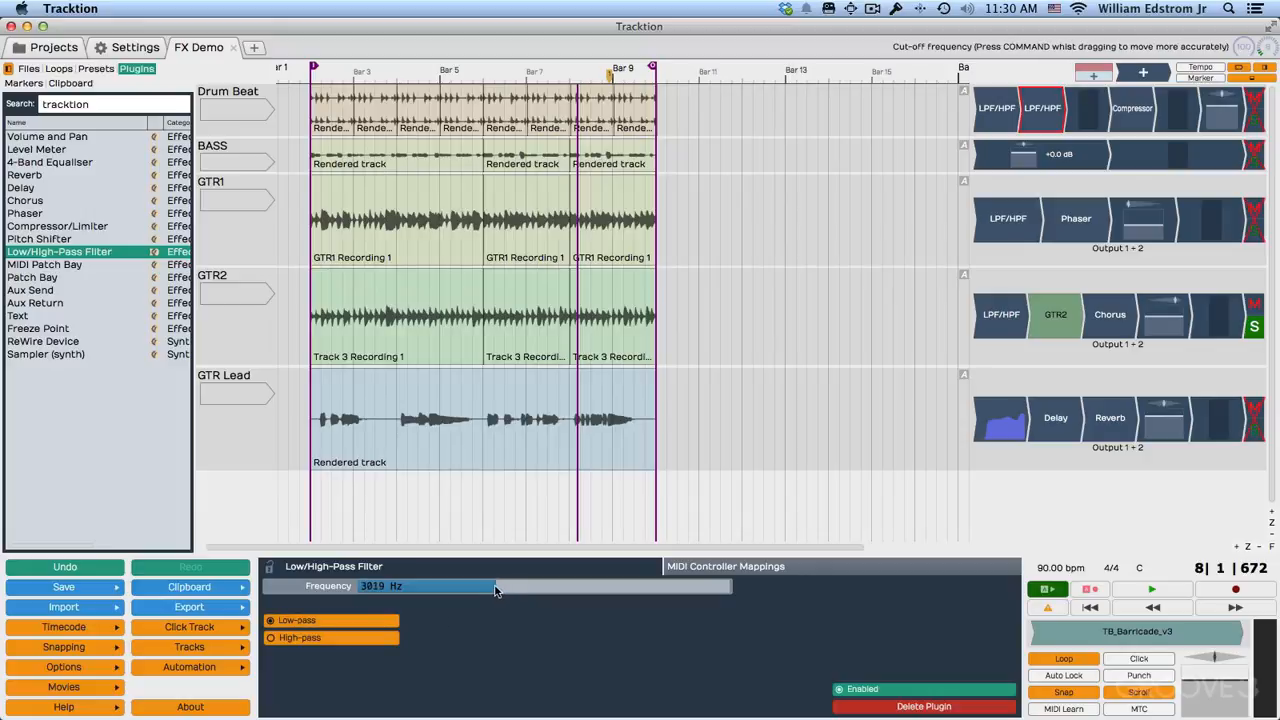
pyautogui.moveTo(493, 585); pyautogui.dragTo(496, 585)
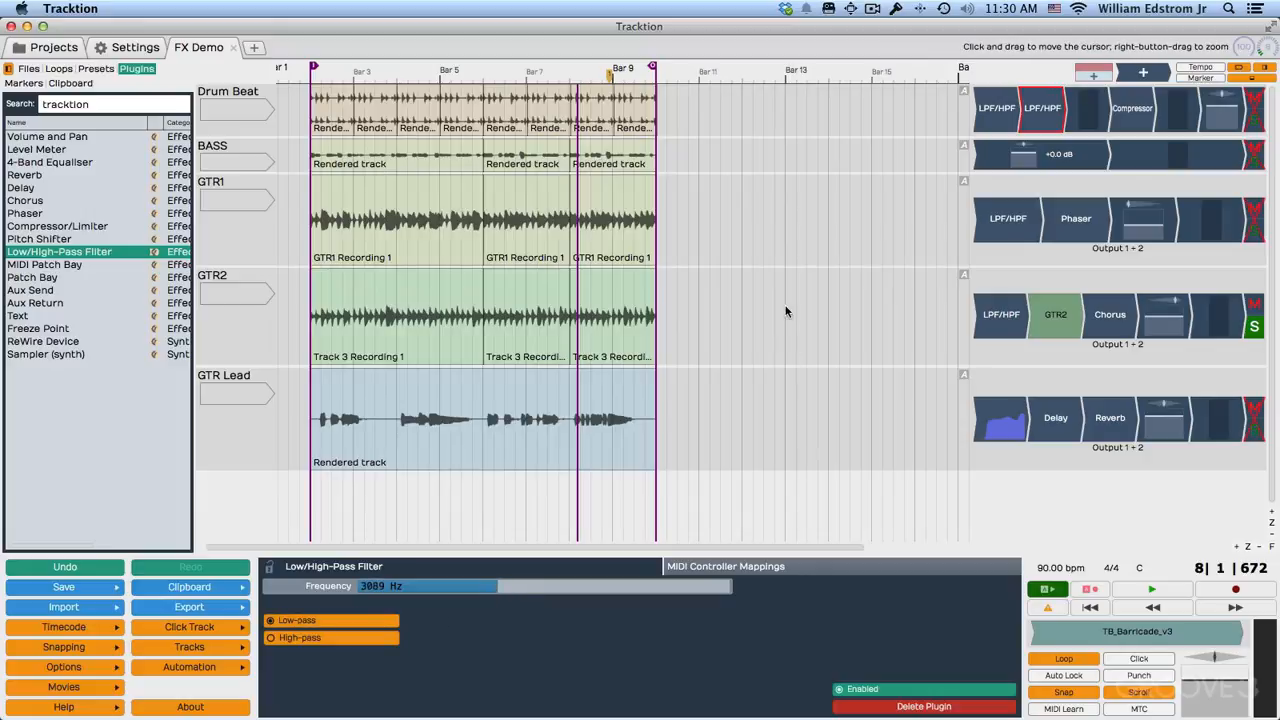
# Solo the Drum Beat track, audition it with both Low/High-Pass Filters selected together, and stop playback.
pyautogui.click(1254, 120)
pyautogui.press('space')
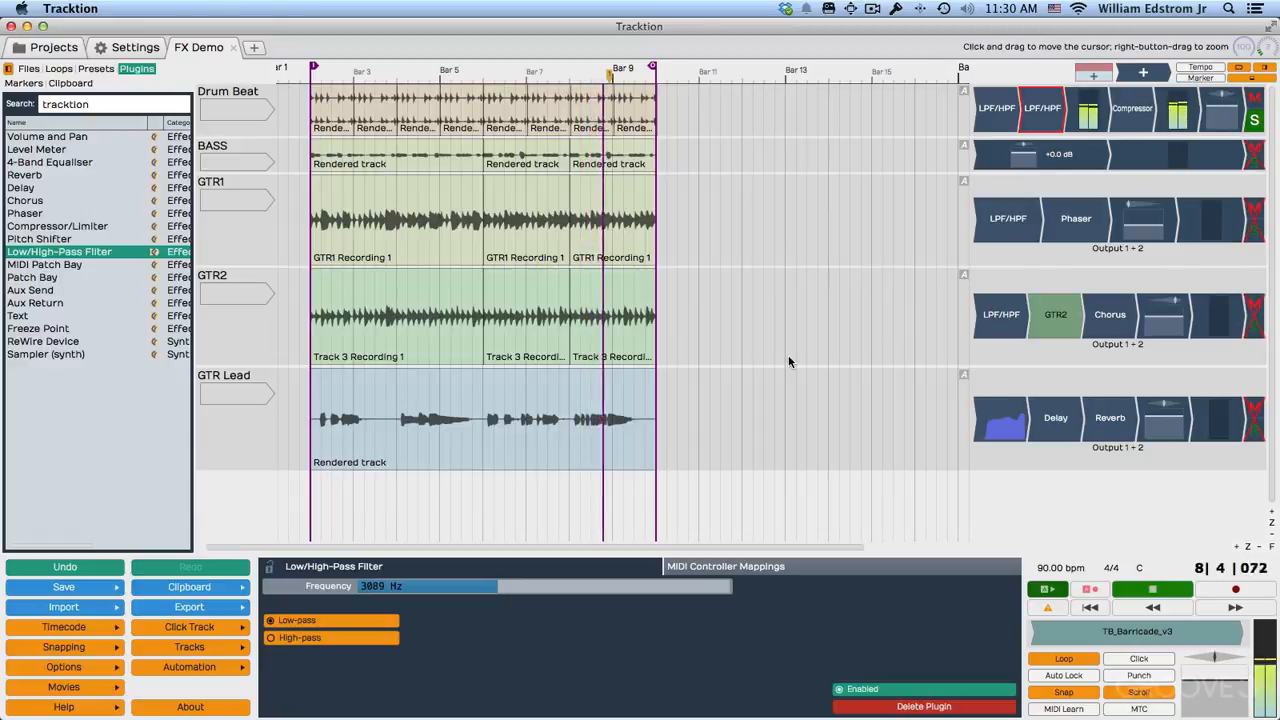
pyautogui.click(1006, 122)
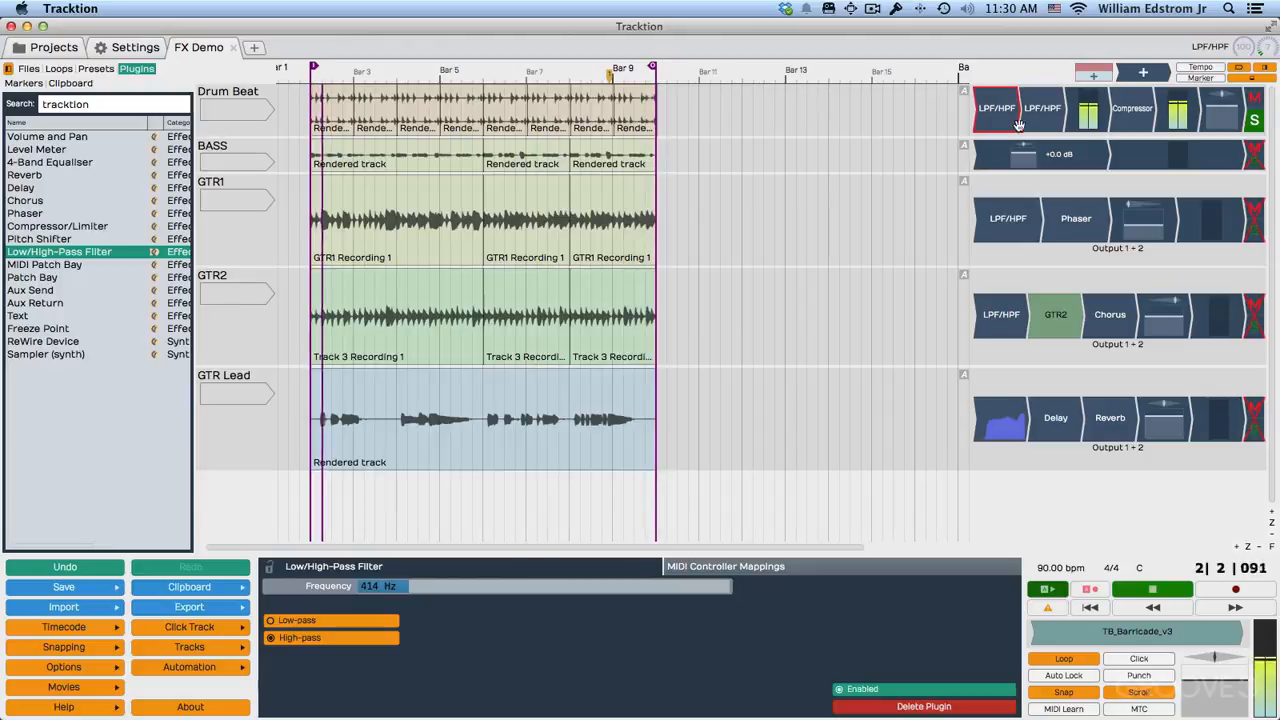
pyautogui.keyDown('shift'); pyautogui.click(1038, 122); pyautogui.keyUp('shift')
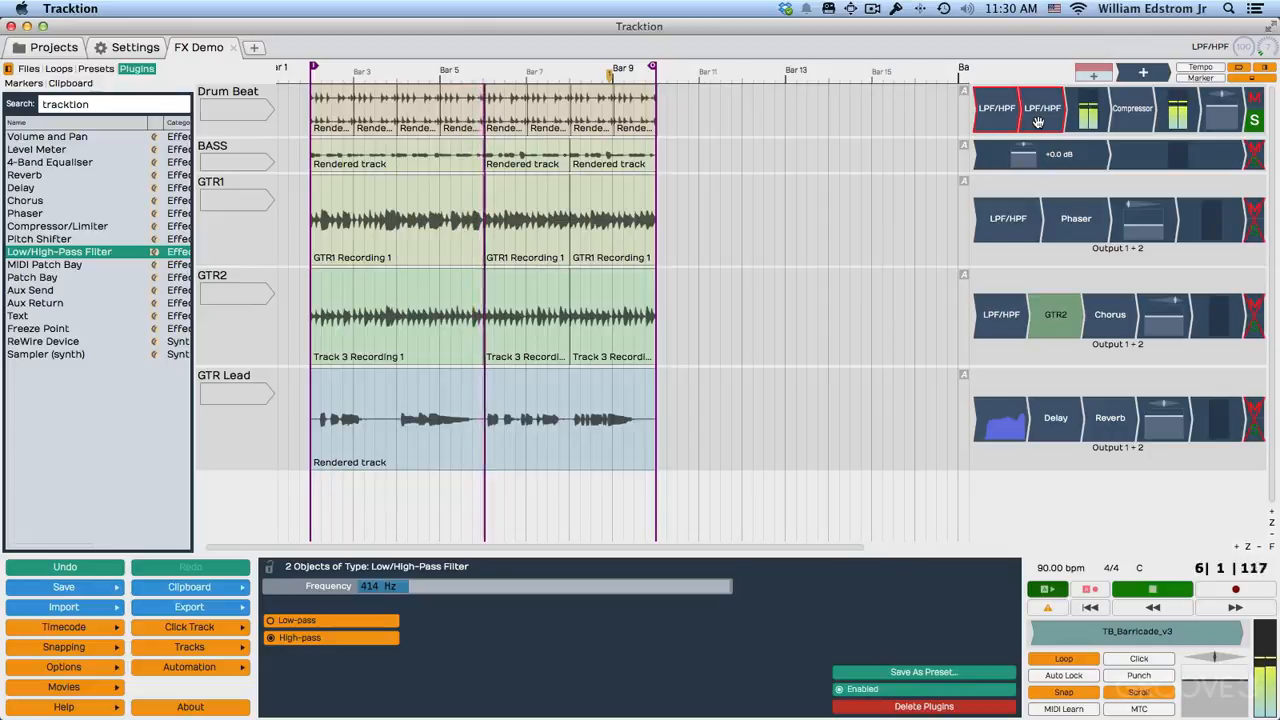
pyautogui.press('space')
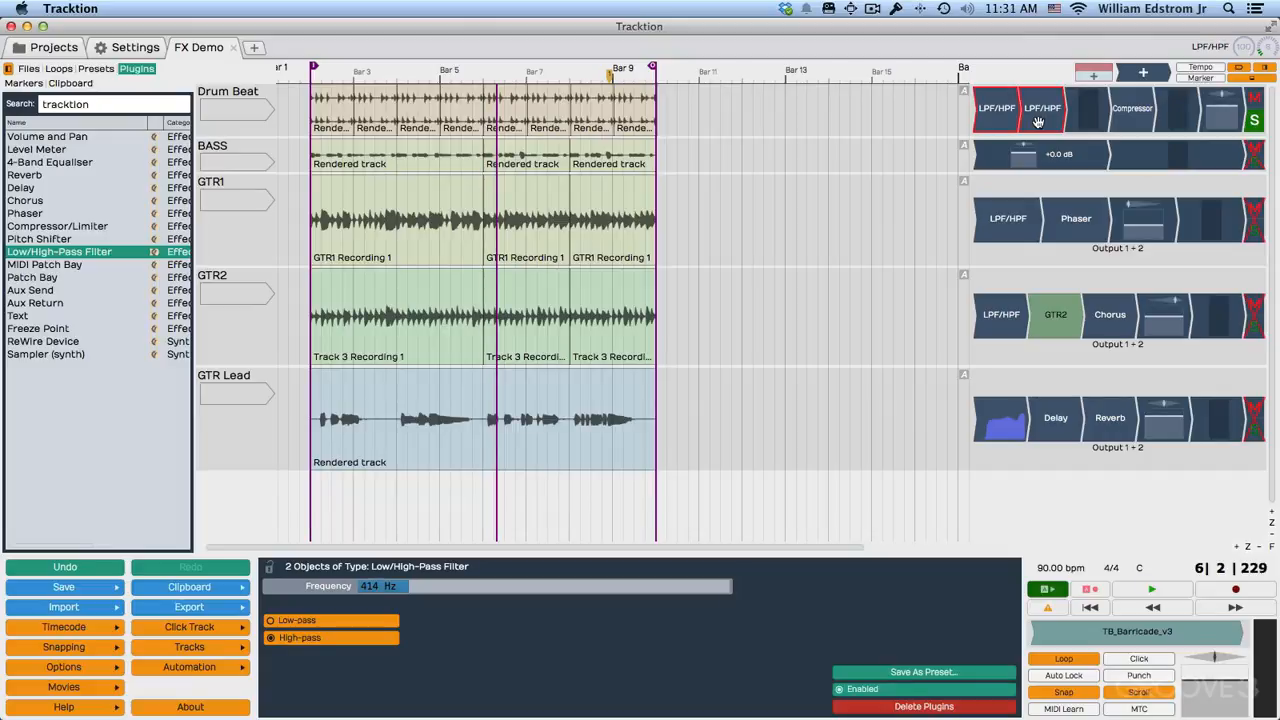
# Extend the selection to the guitar tracks' LPF/HPF, Phaser, Chorus, Delay and Reverb plugins, and audition all tracks with the drums unsoloed.
pyautogui.keyDown('shift'); pyautogui.click(1010, 222); pyautogui.keyUp('shift')
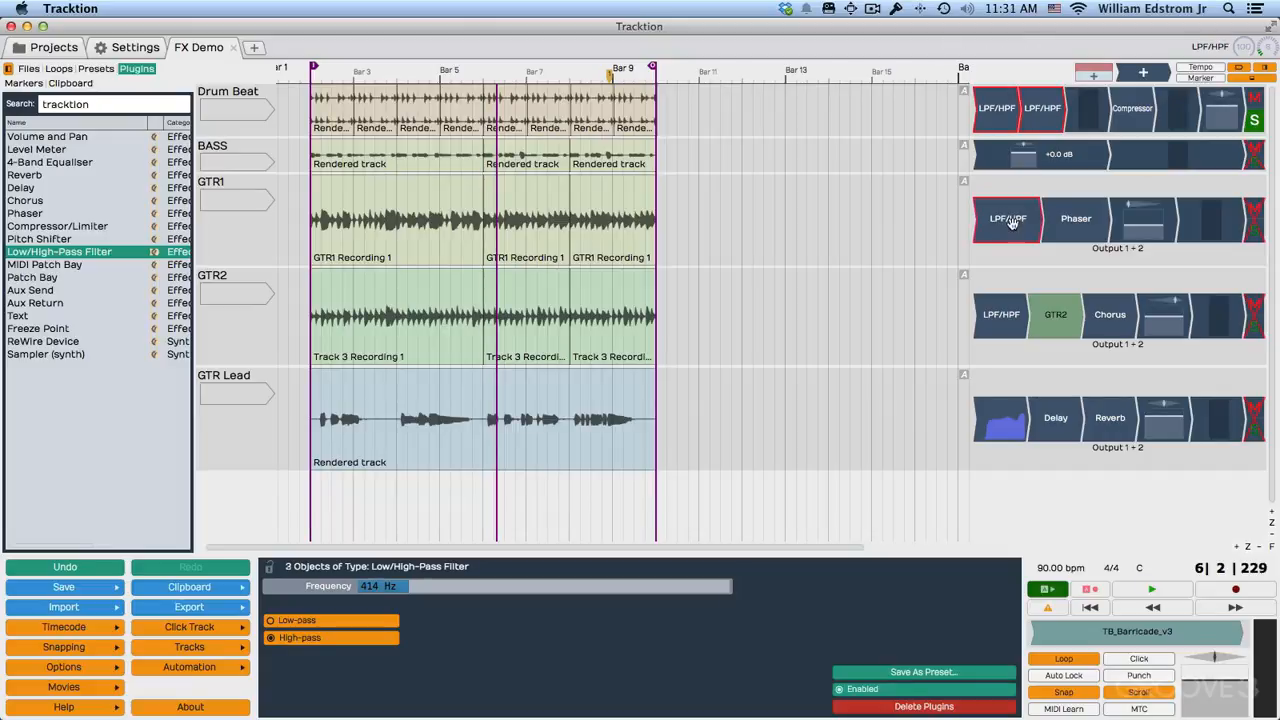
pyautogui.keyDown('shift'); pyautogui.click(1078, 226); pyautogui.keyUp('shift')
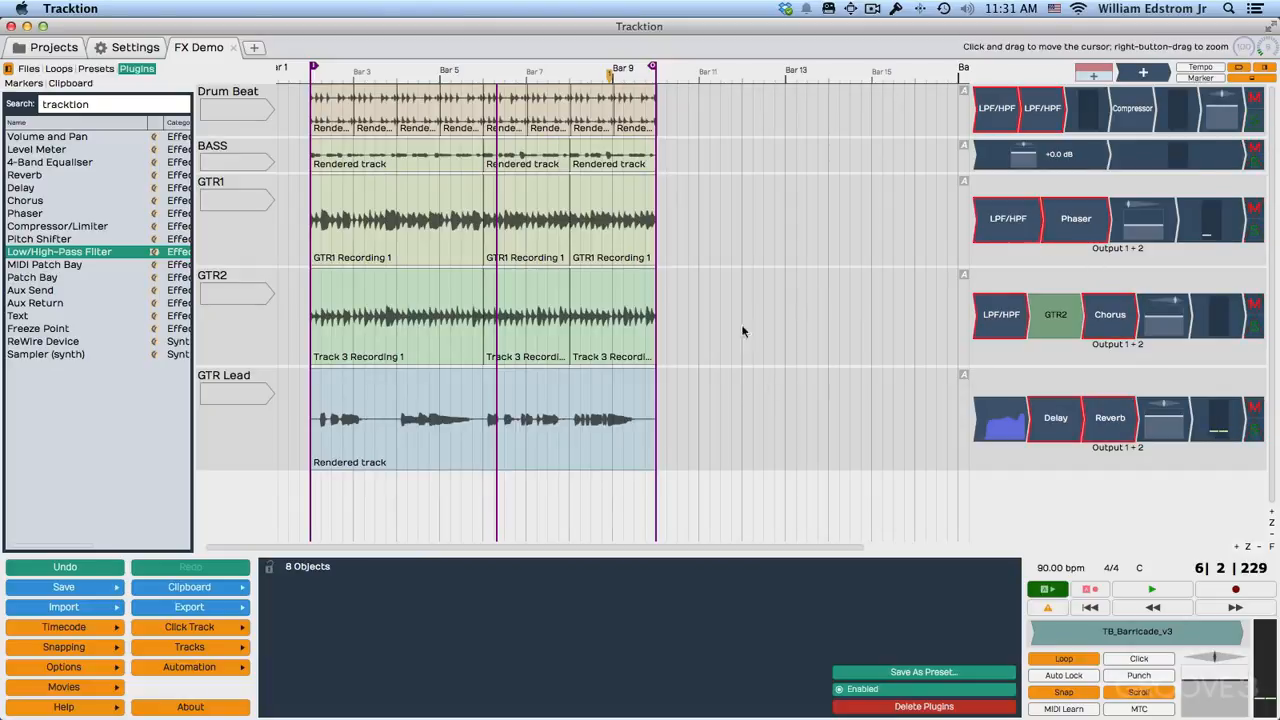
pyautogui.press('space')
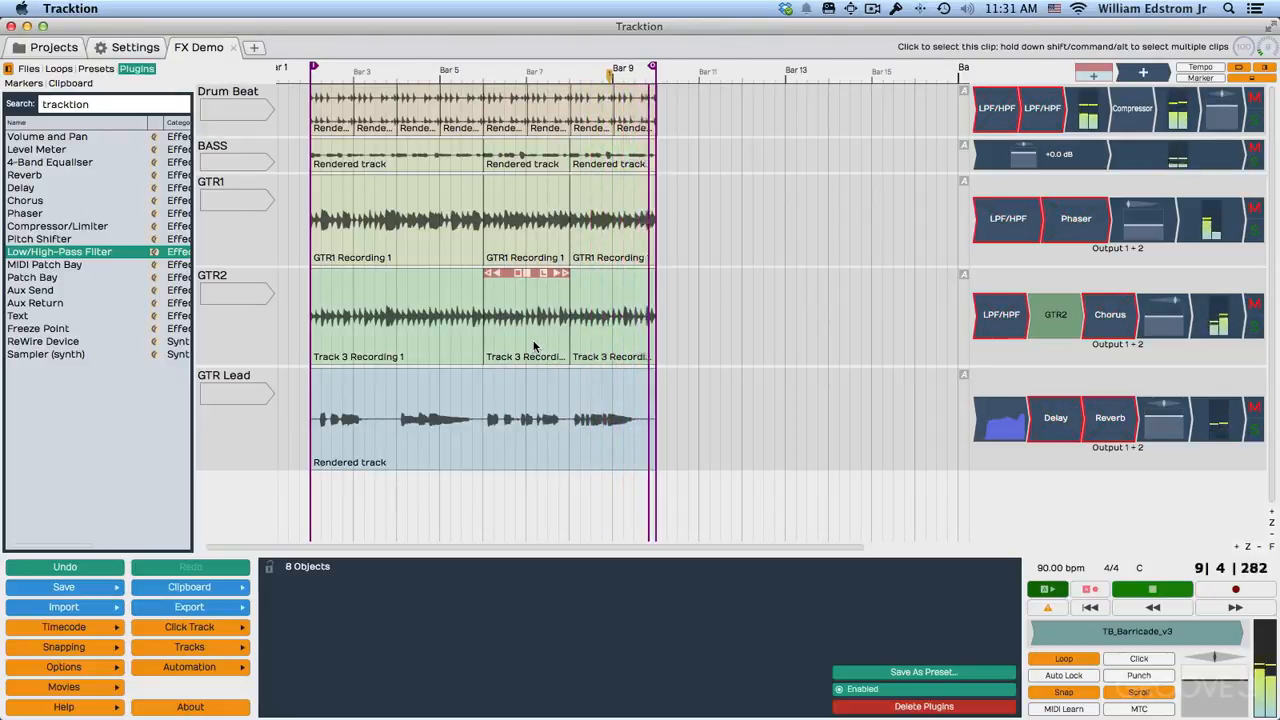
pyautogui.press('space')
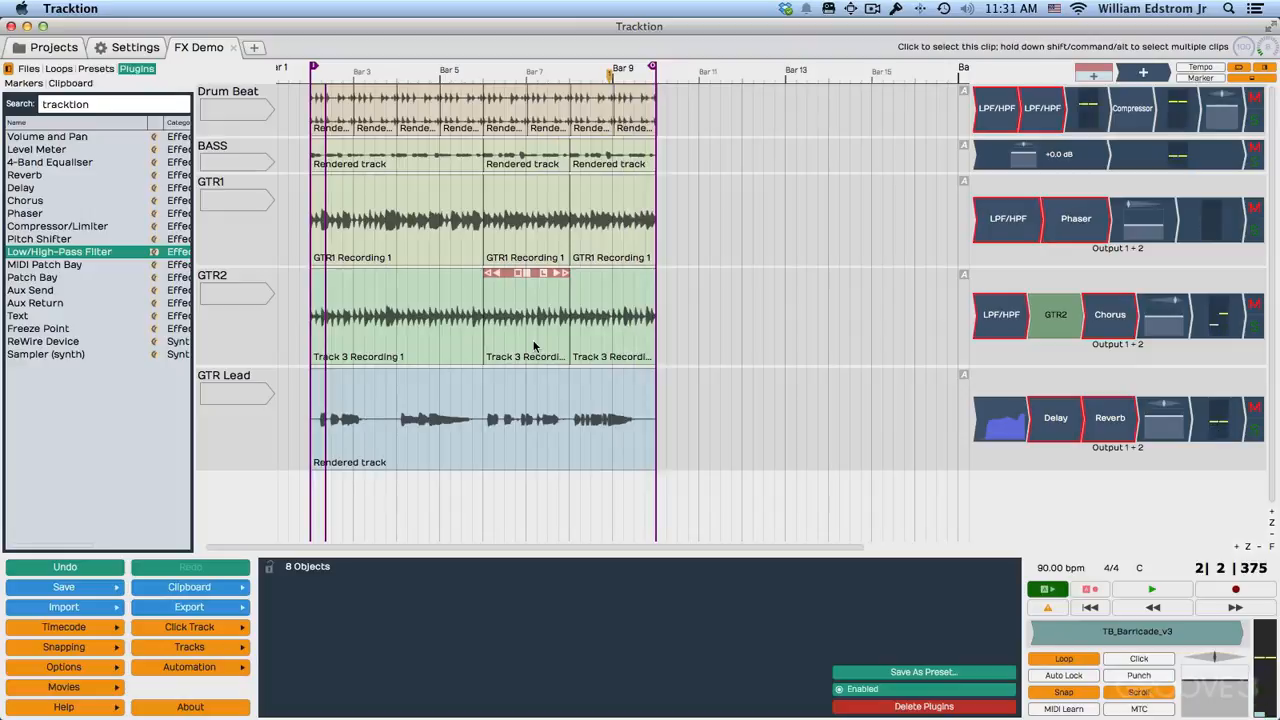
# Delete both Low/High-Pass Filters from the Drum Beat track's plugin chain.
pyautogui.click(1013, 116)
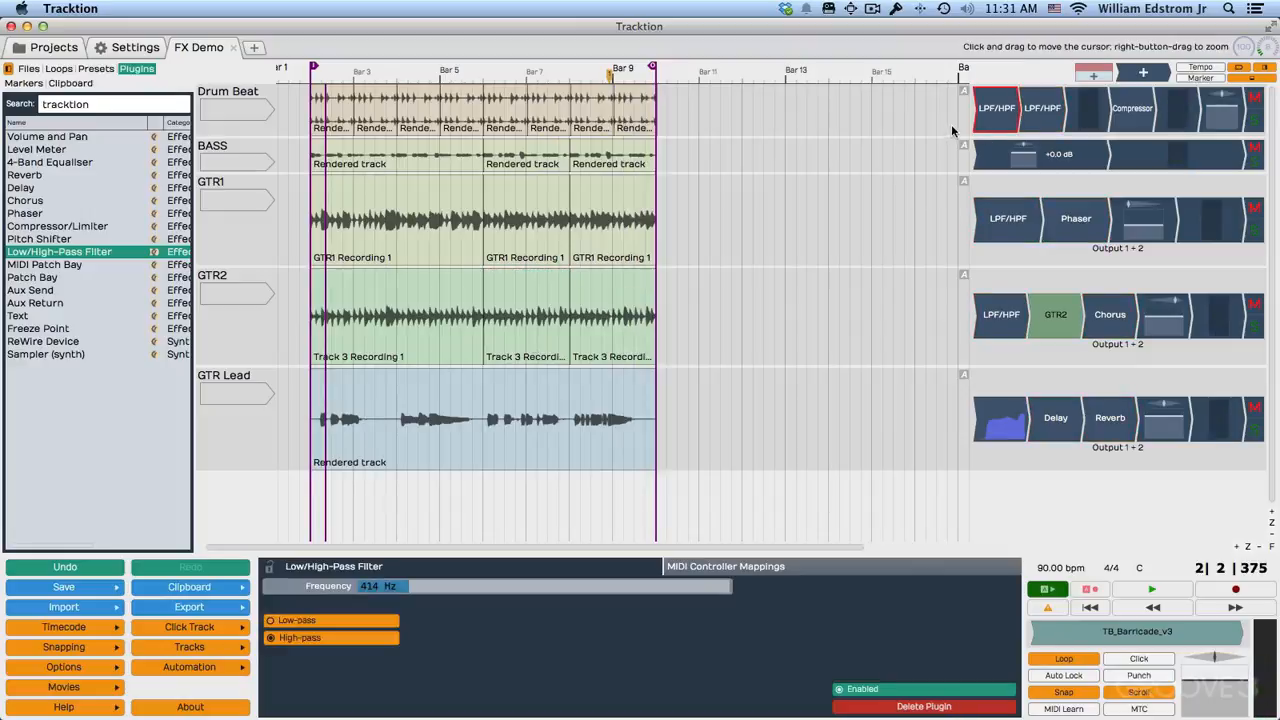
pyautogui.keyDown('shift'); pyautogui.click(1044, 121); pyautogui.keyUp('shift')
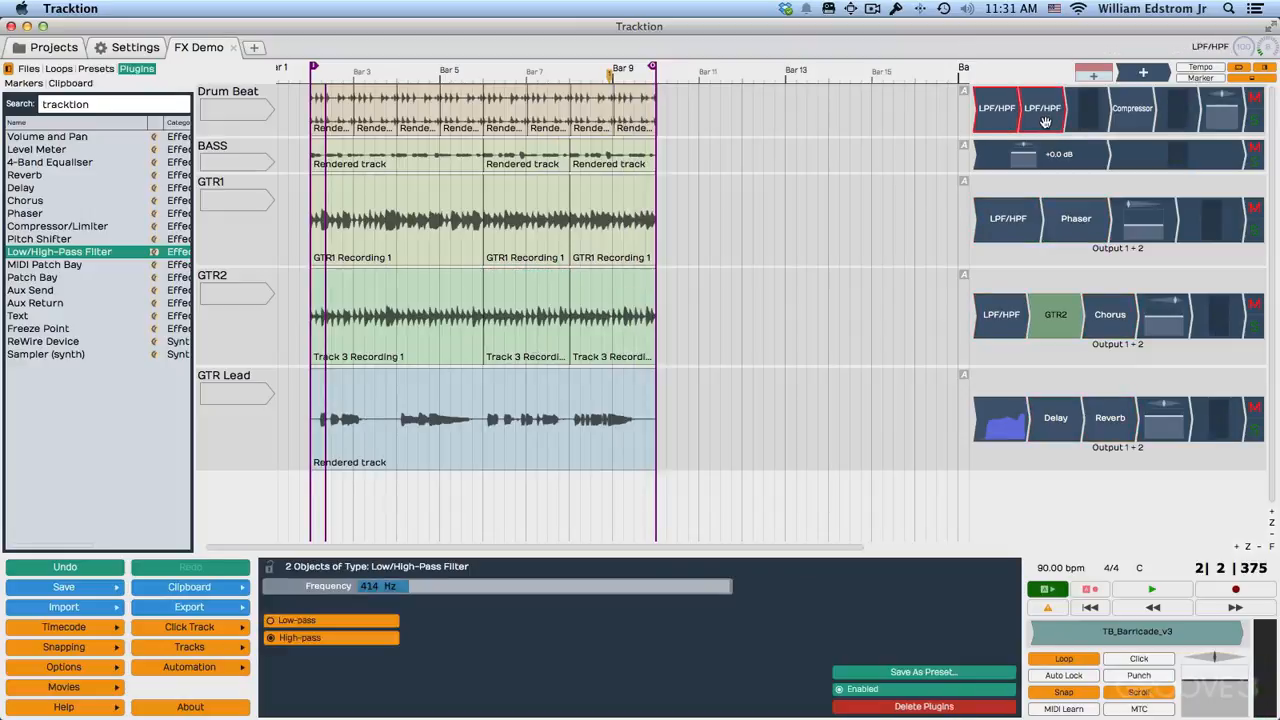
pyautogui.press('Delete')
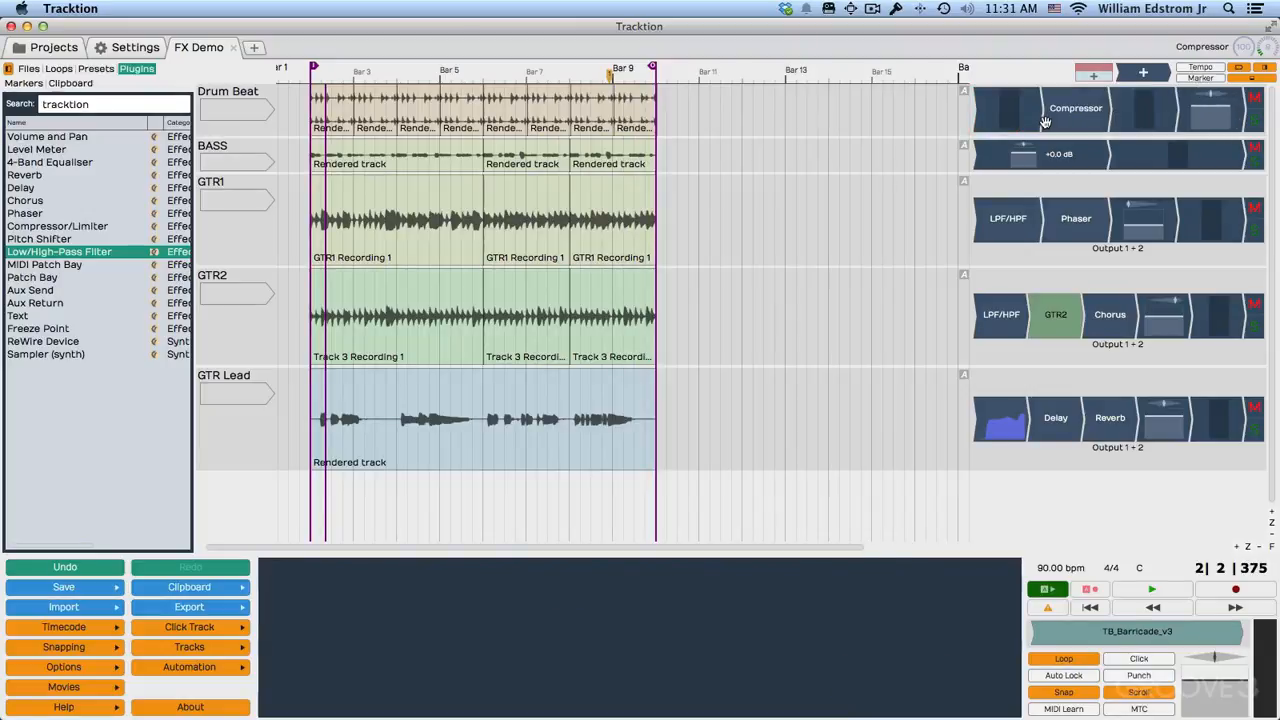